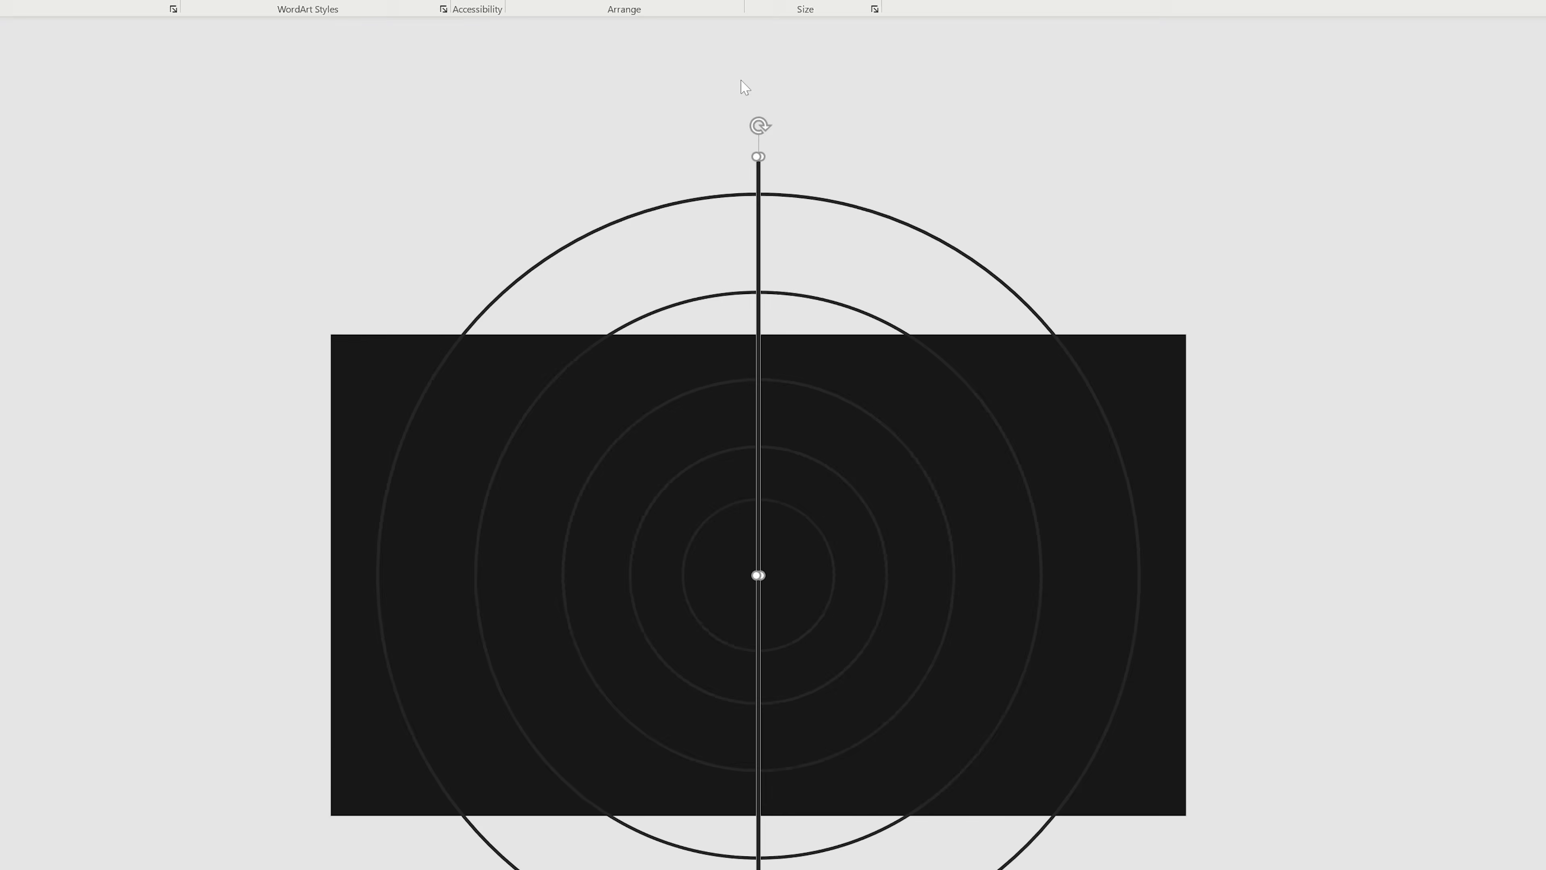
Duplicate the line and rotate the copies in 30° steps around the circles' centre
{"action": "left_click_drag", "start_coordinate": [759, 126], "coordinate": [1023, 220]}
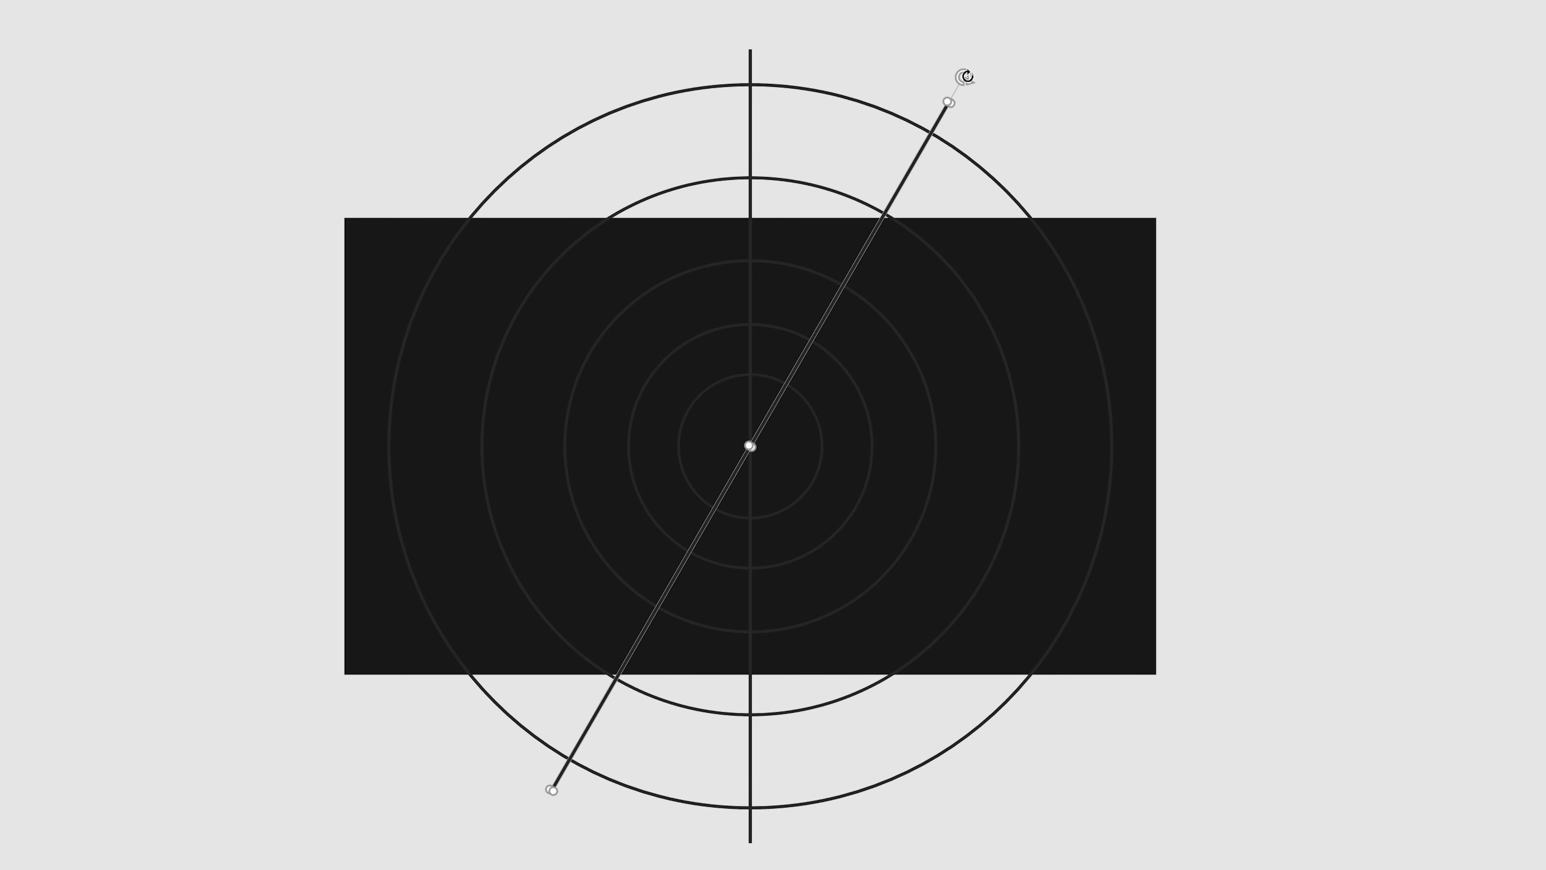
{"action": "left_click_drag", "start_coordinate": [967, 77], "coordinate": [1119, 236]}
{"action": "left_click", "coordinate": [1222, 383]}
{"action": "left_click_drag", "start_coordinate": [1265, 491], "coordinate": [1265, 490]}
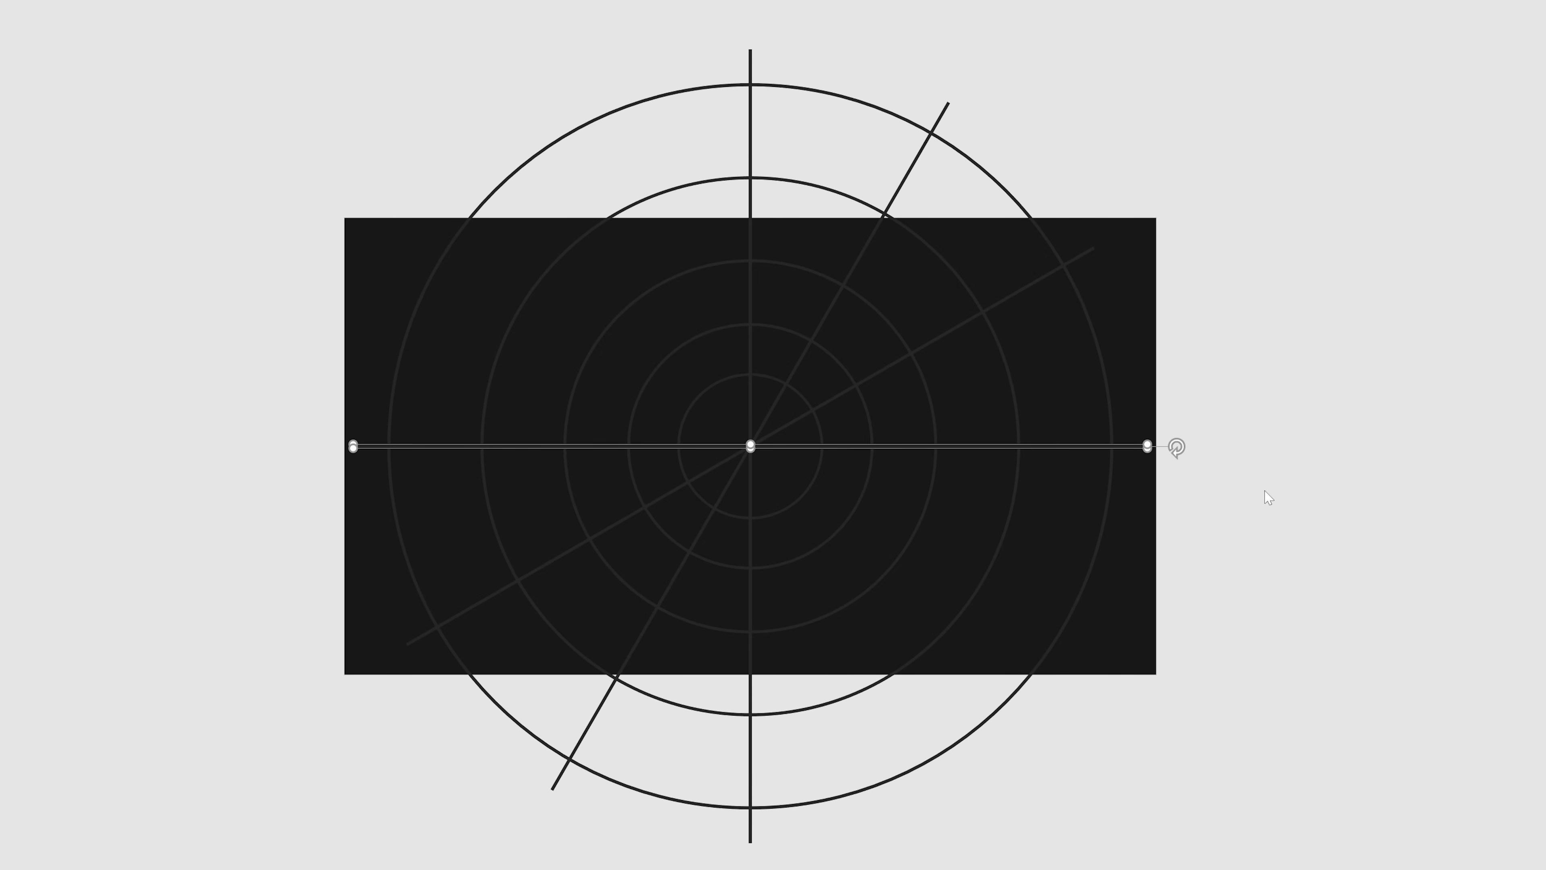
{"action": "left_click_drag", "start_coordinate": [1182, 443], "coordinate": [1199, 597]}
{"action": "left_click_drag", "start_coordinate": [1147, 758], "coordinate": [1148, 758]}
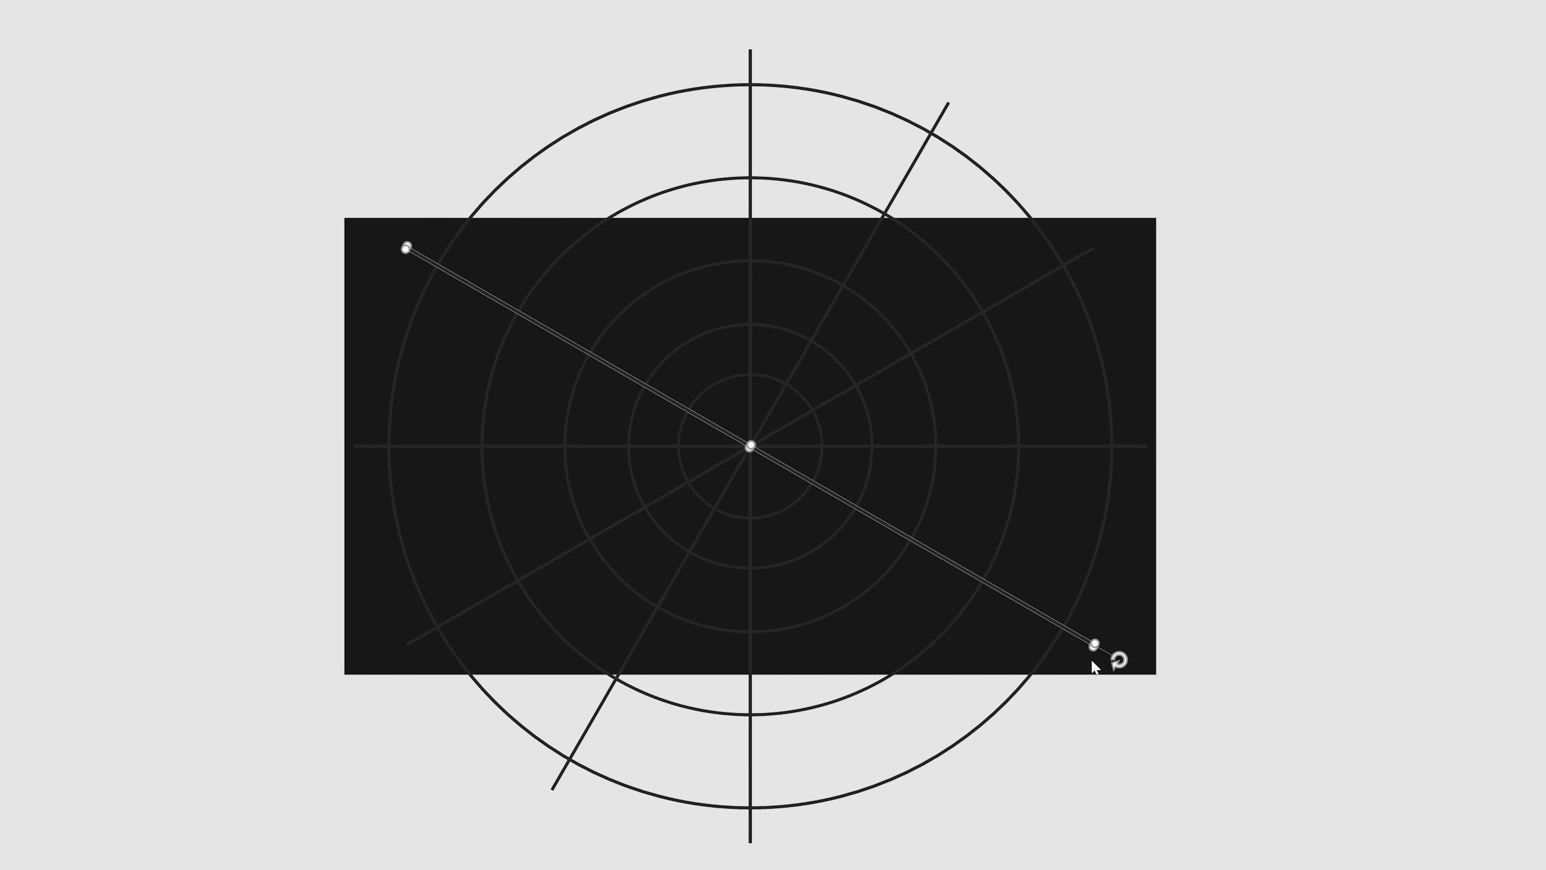
{"action": "key", "text": "ctrl+d"}
{"action": "left_click_drag", "start_coordinate": [1119, 659], "coordinate": [986, 853]}
{"action": "left_click", "coordinate": [1412, 516]}
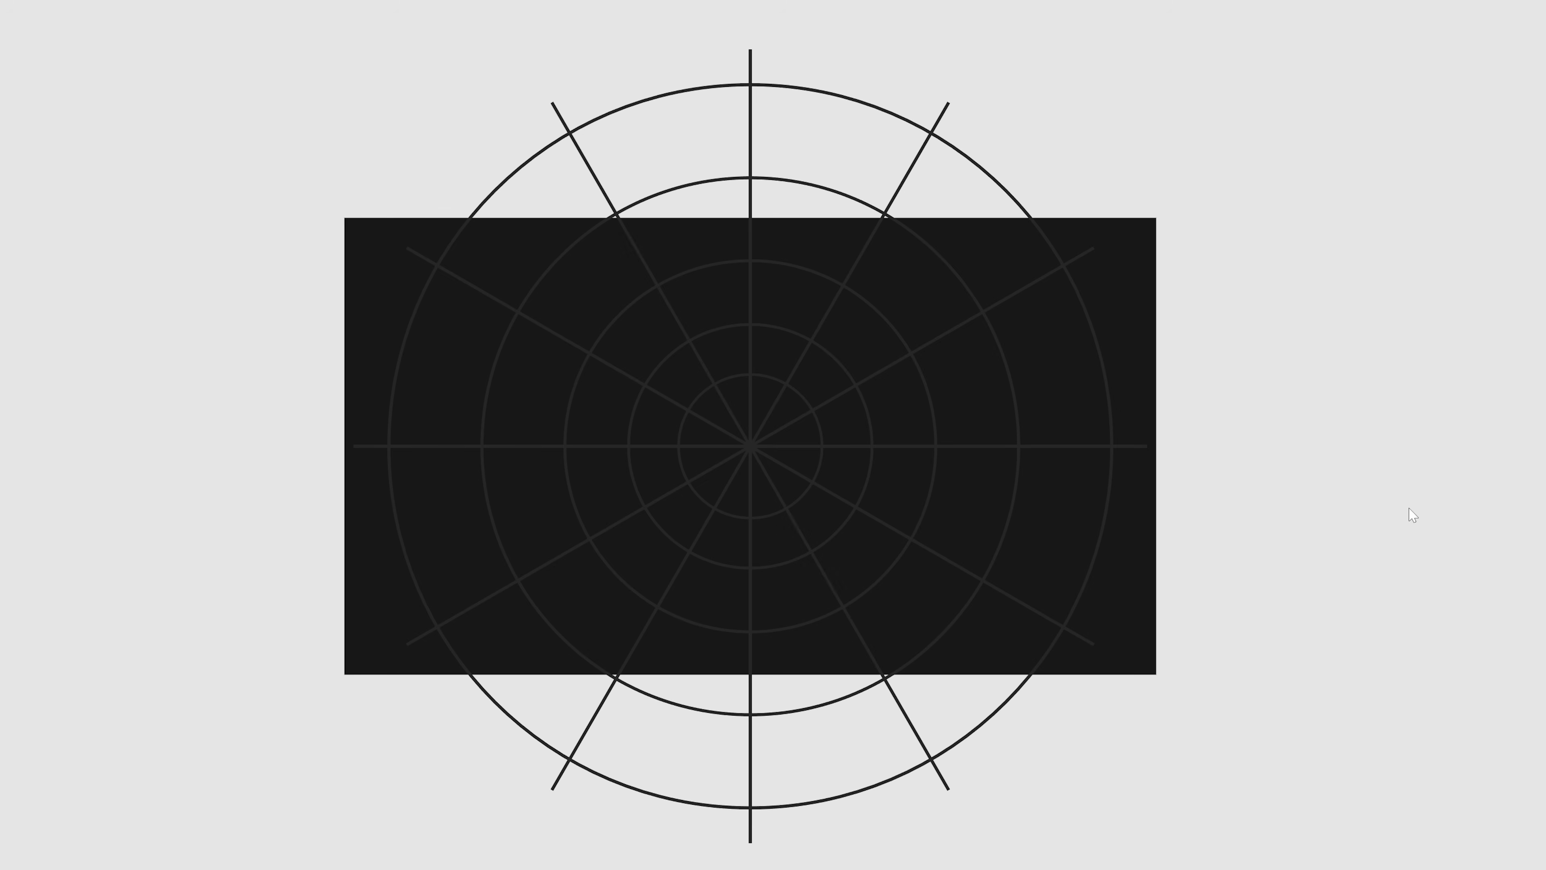
Select all six spoke lines together
{"action": "left_click", "coordinate": [735, 457]}
{"action": "left_click", "coordinate": [704, 448], "text": "shift"}
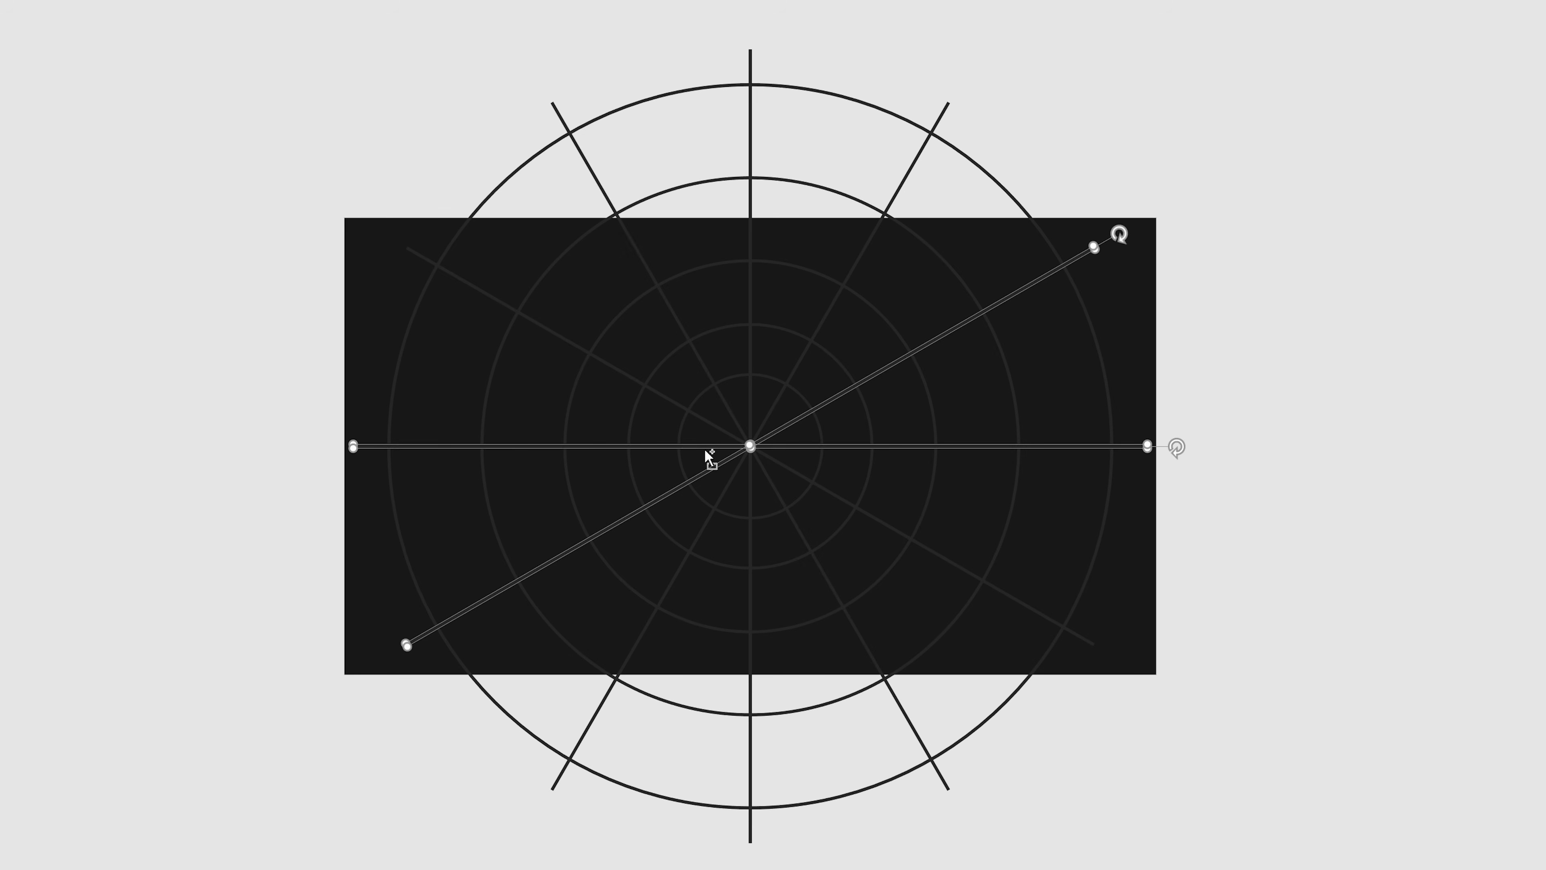
{"action": "left_click", "coordinate": [704, 421], "text": "shift"}
{"action": "left_click", "coordinate": [725, 402], "text": "shift"}
{"action": "left_click", "coordinate": [749, 398], "text": "shift"}
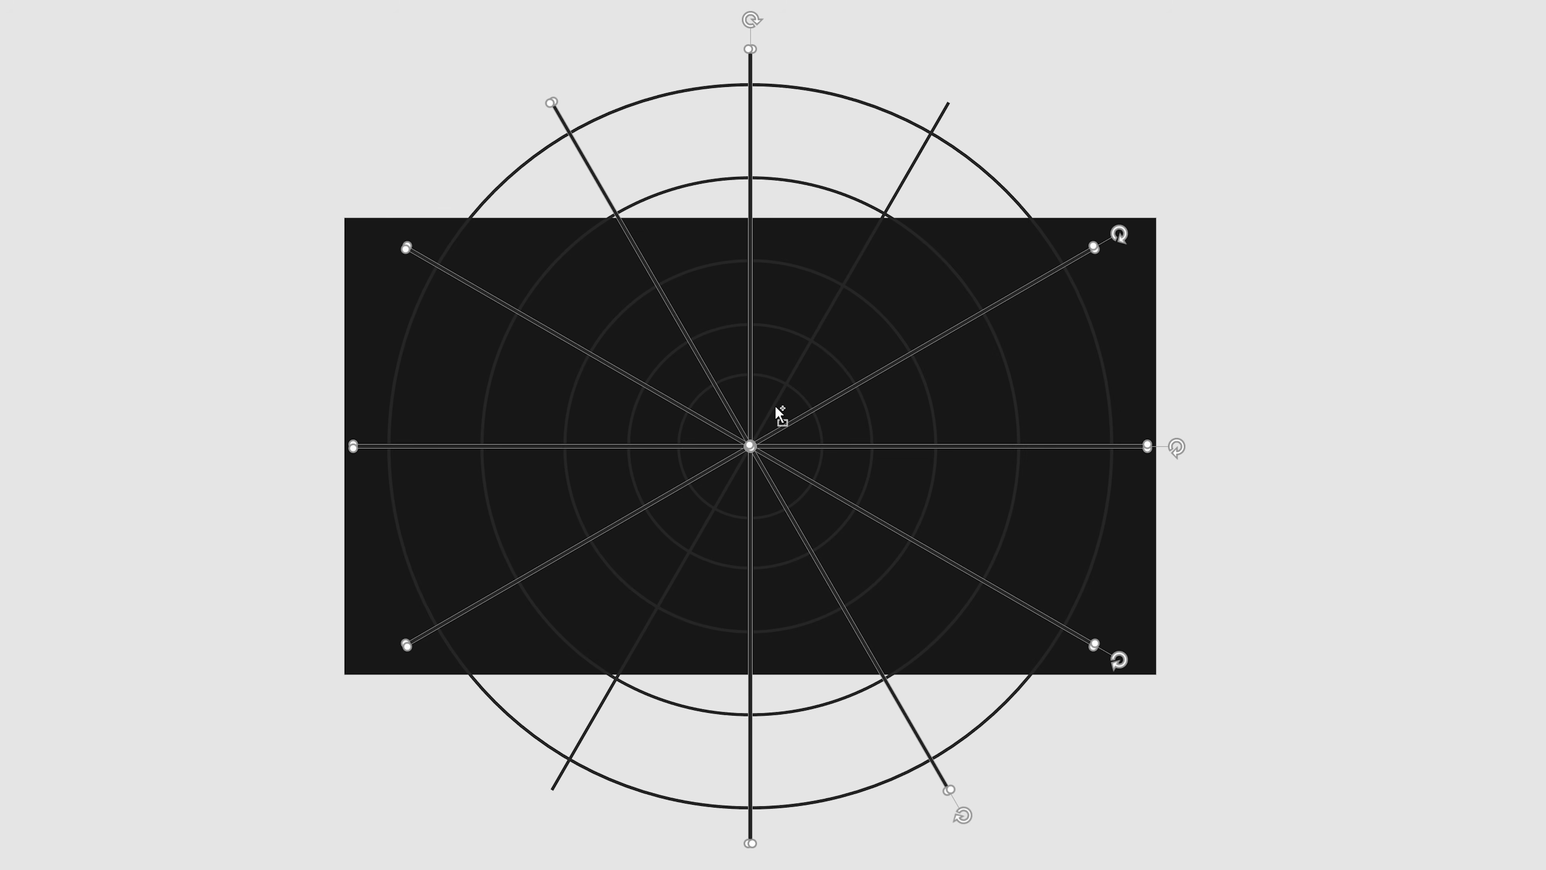
{"action": "left_click", "coordinate": [775, 403], "text": "shift"}
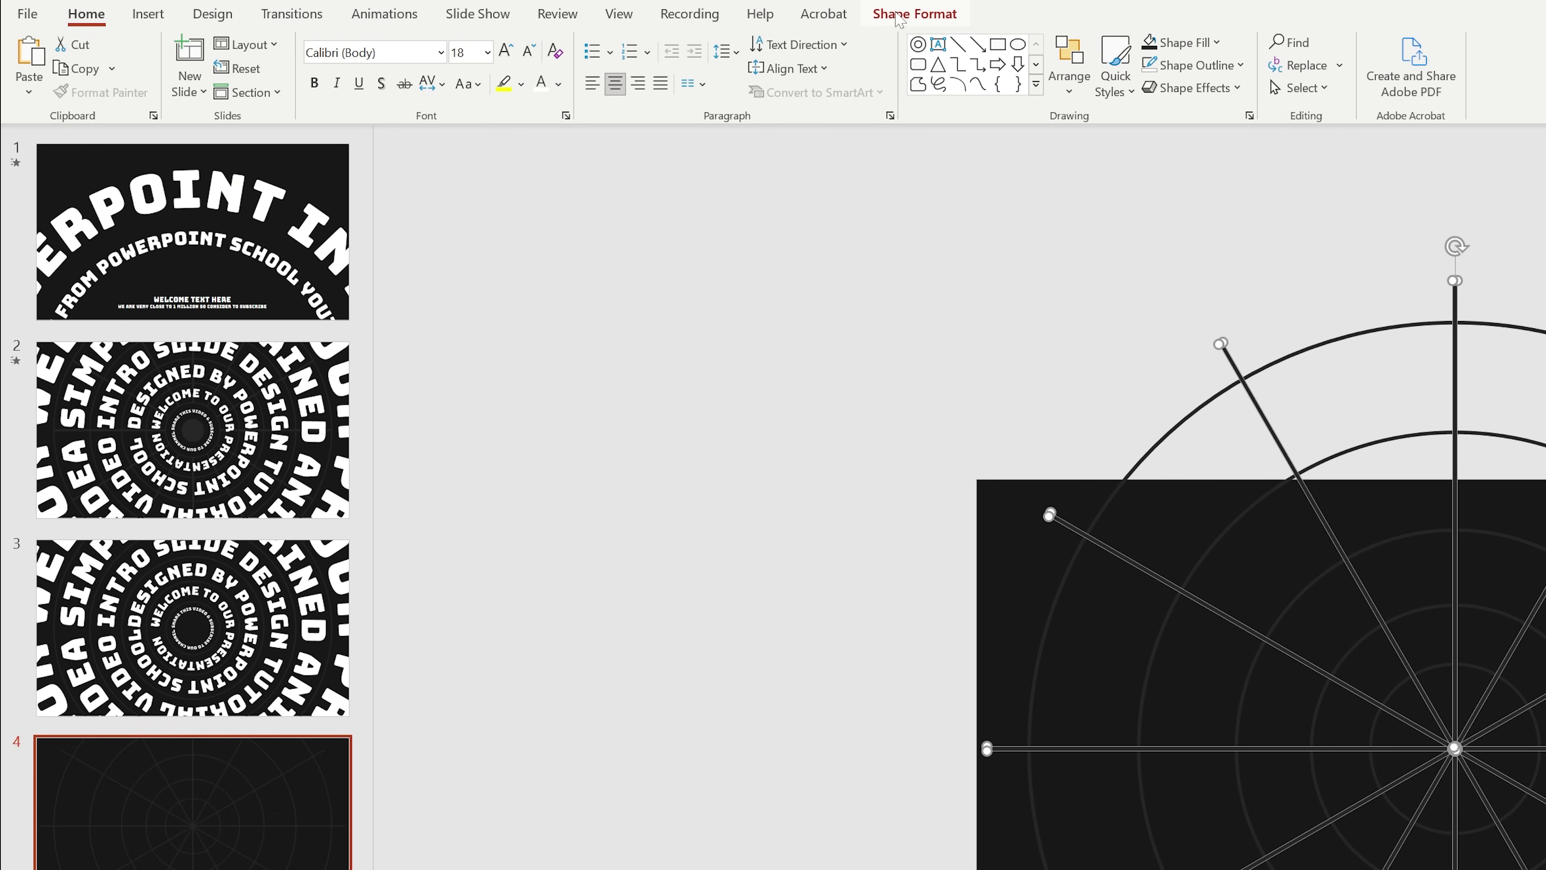
Combine the six spoke lines into one shape with Merge Shapes > Combine
{"action": "left_click", "coordinate": [914, 14]}
{"action": "left_click", "coordinate": [251, 88]}
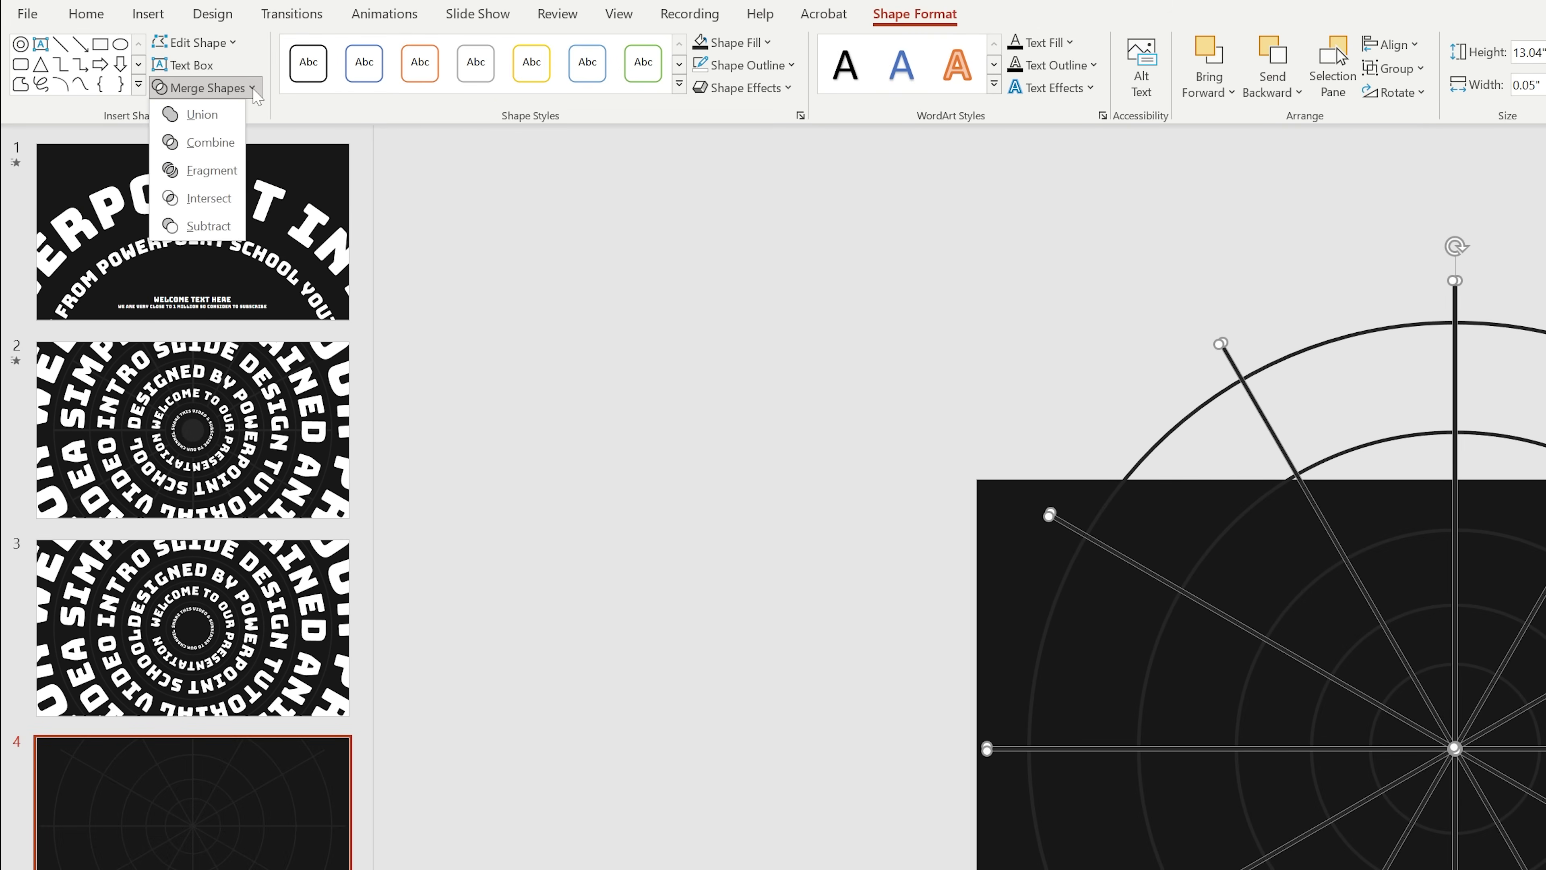
{"action": "left_click", "coordinate": [236, 147]}
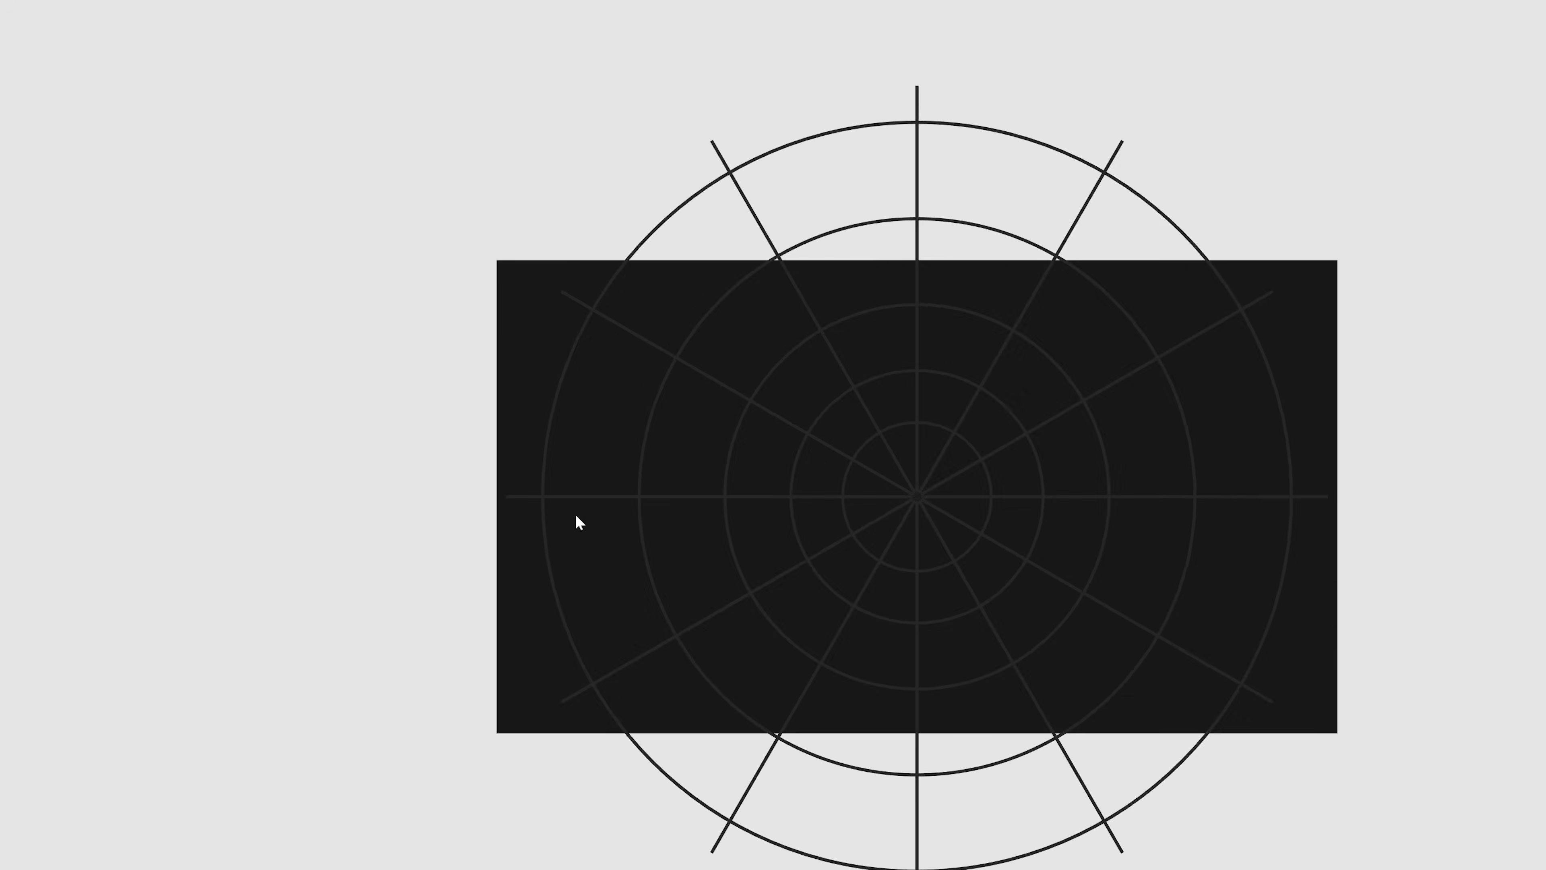
Fragment the circles and combined lines into separate pieces with Merge Shapes > Fragment
{"action": "left_click", "coordinate": [476, 434], "text": "ctrl"}
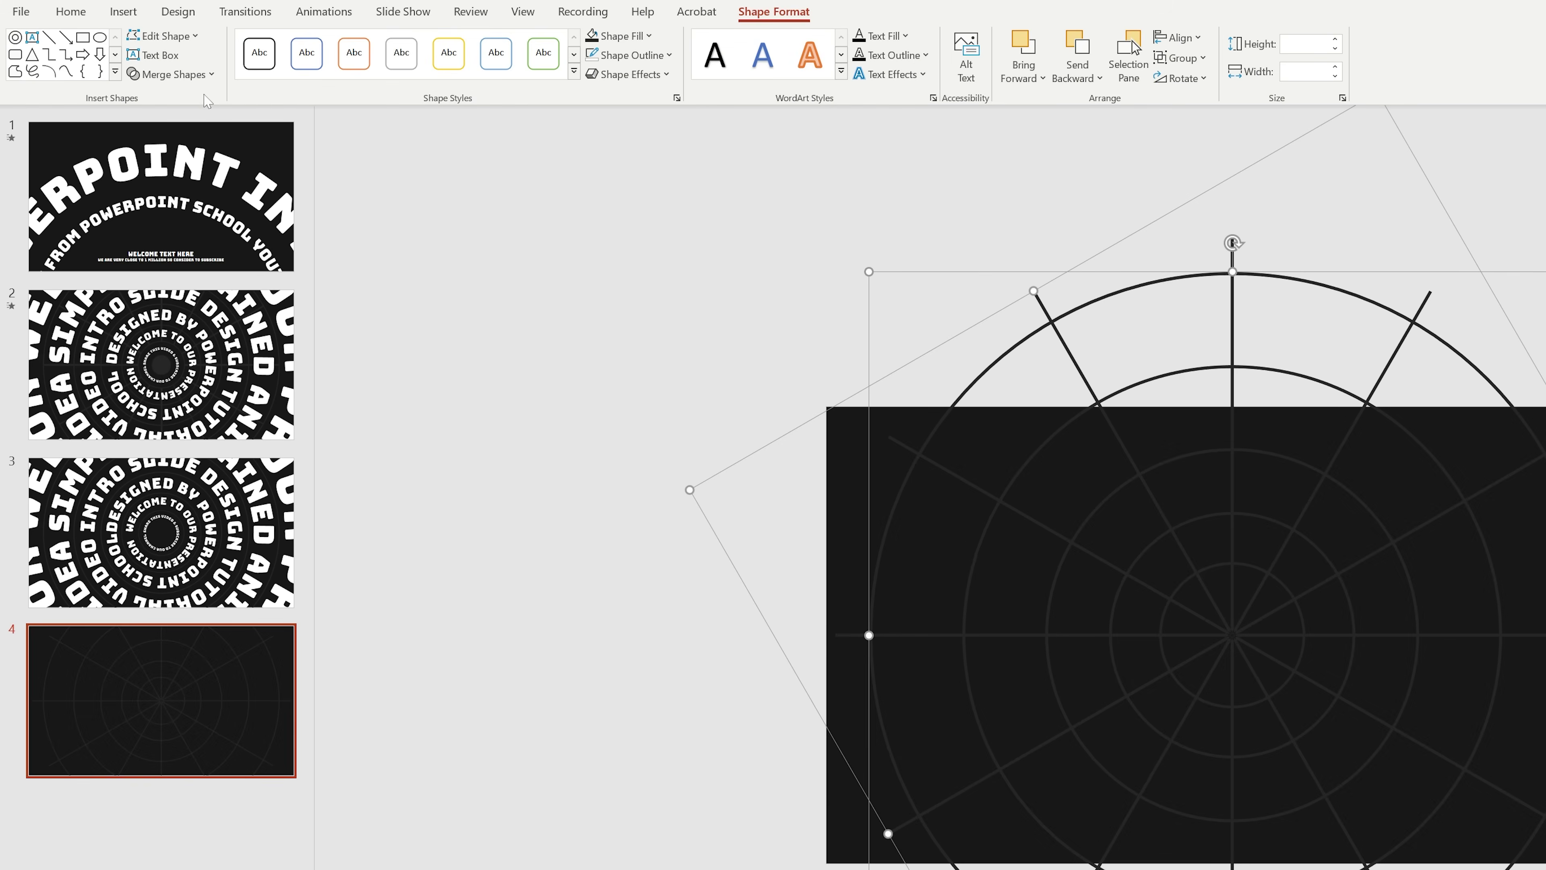
{"action": "left_click", "coordinate": [177, 74]}
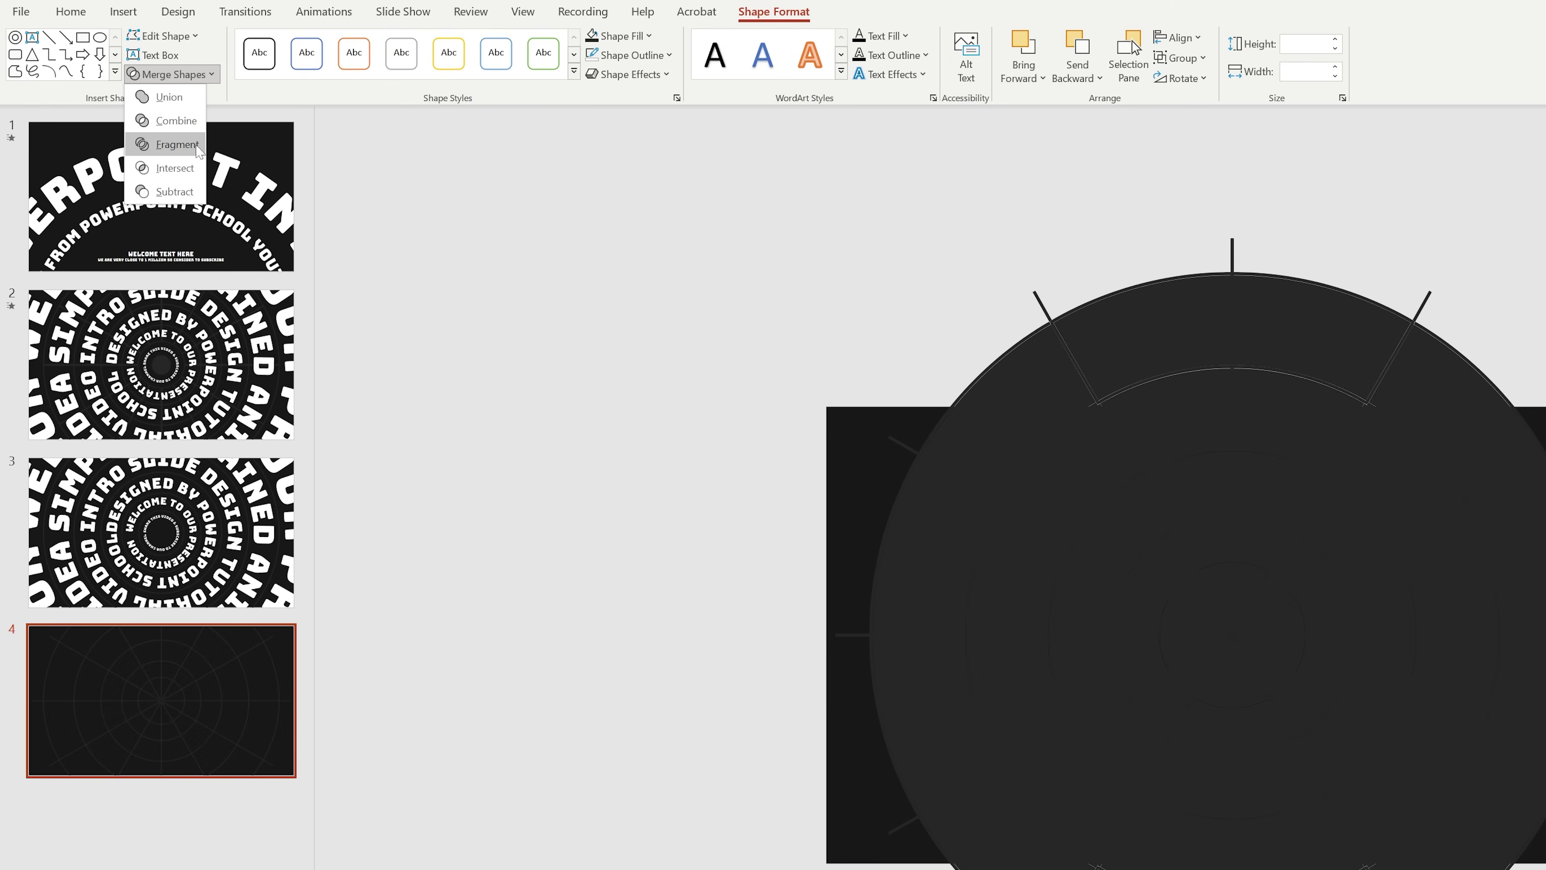
{"action": "left_click", "coordinate": [203, 146]}
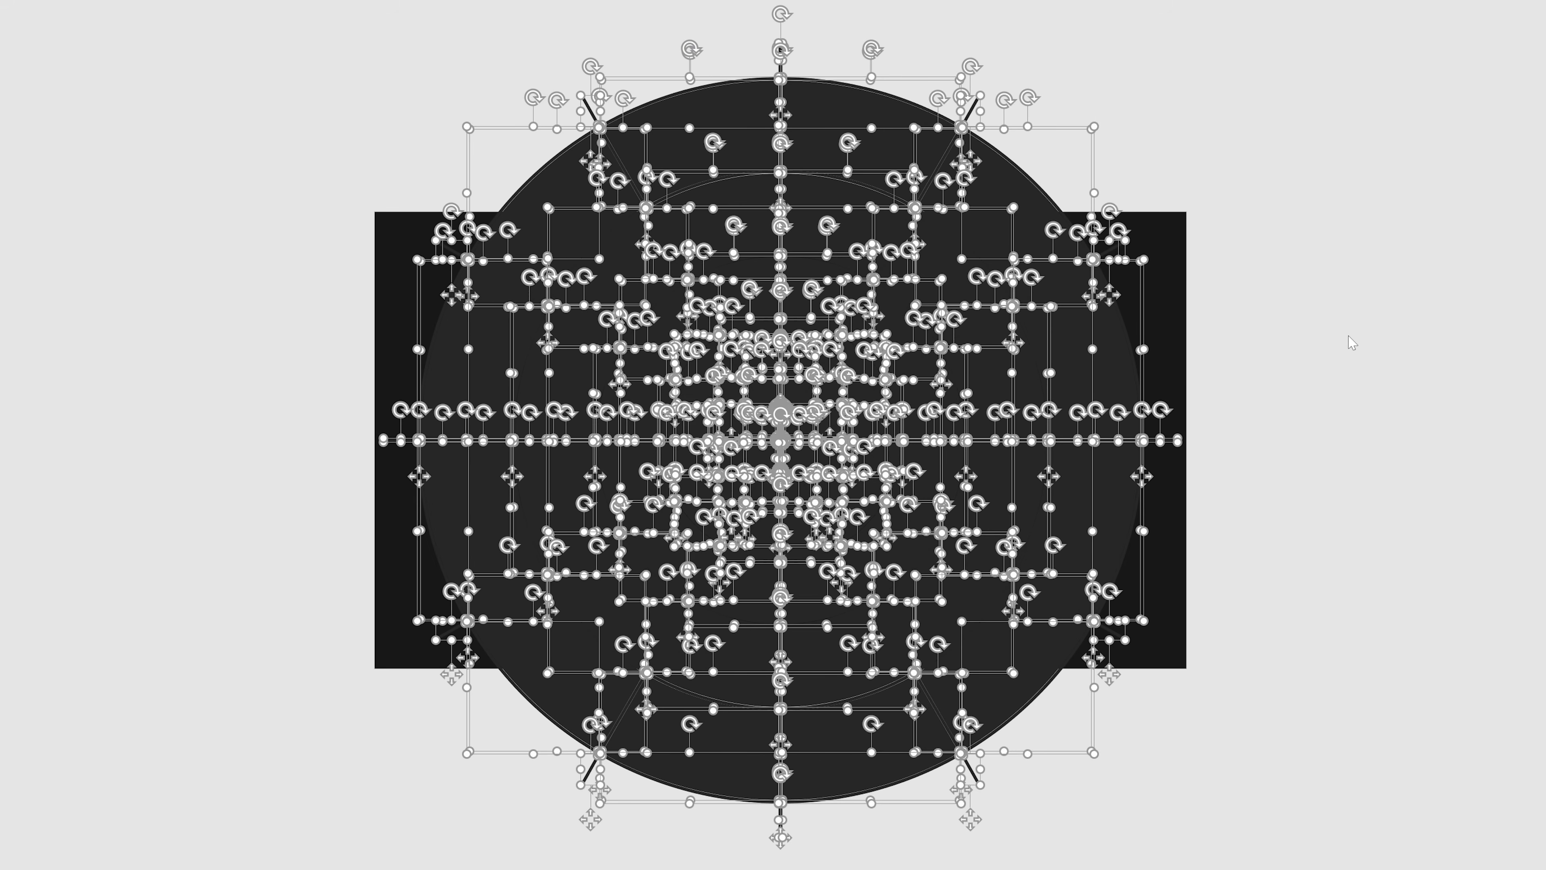
Delete the twelve alternate fragments around the outer ring
{"action": "left_click", "coordinate": [1349, 337]}
{"action": "left_click", "coordinate": [498, 342]}
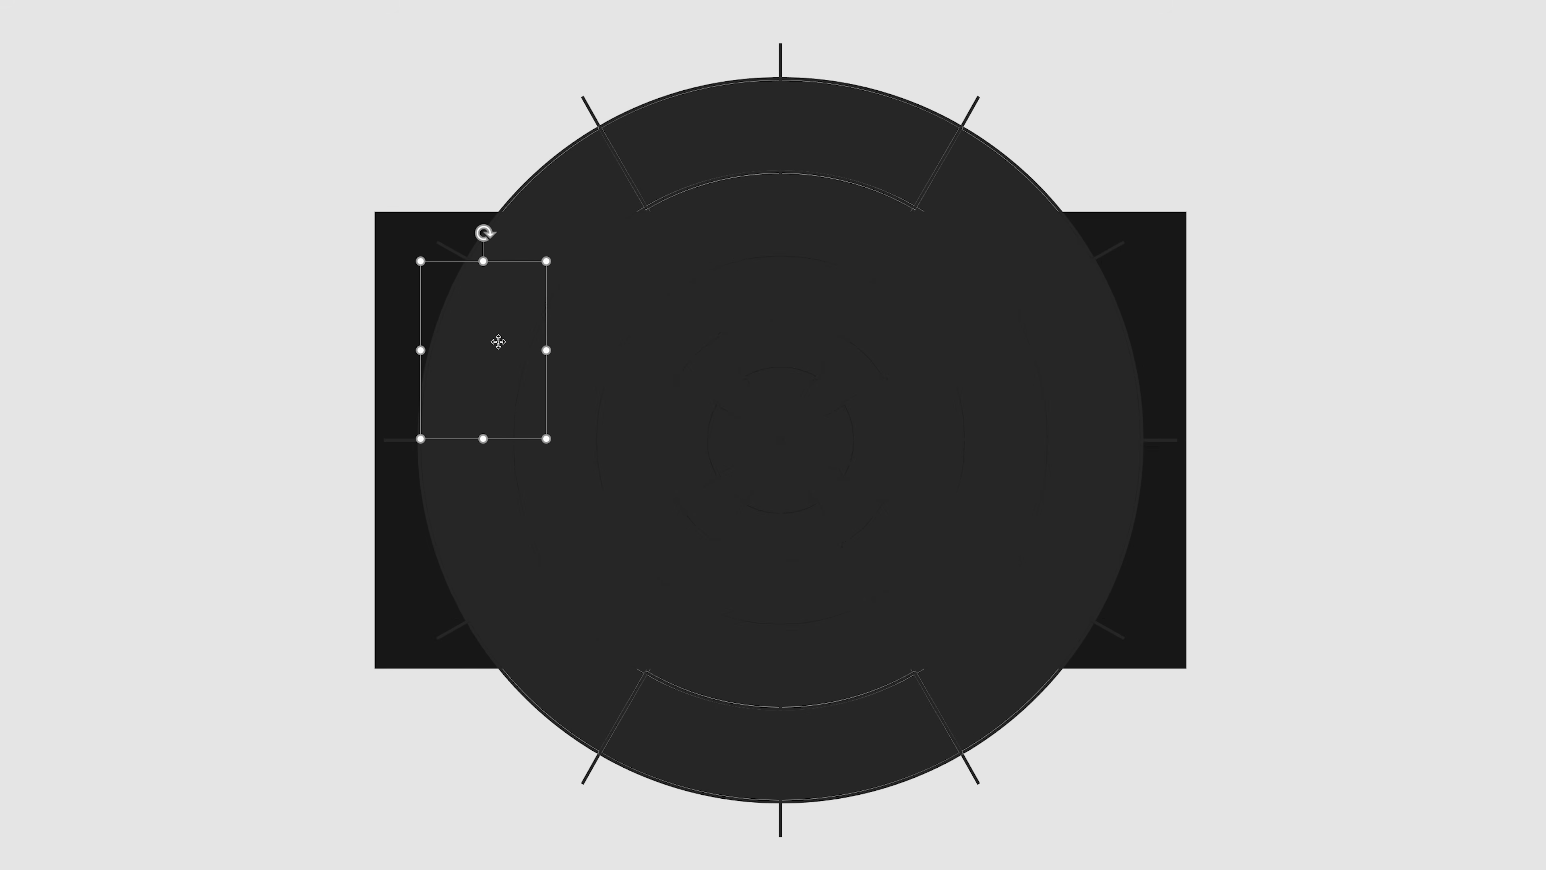
{"action": "left_click", "coordinate": [572, 219], "text": "ctrl"}
{"action": "left_click", "coordinate": [726, 147], "text": "ctrl"}
{"action": "left_click", "coordinate": [898, 152], "text": "ctrl"}
{"action": "left_click", "coordinate": [997, 226], "text": "ctrl"}
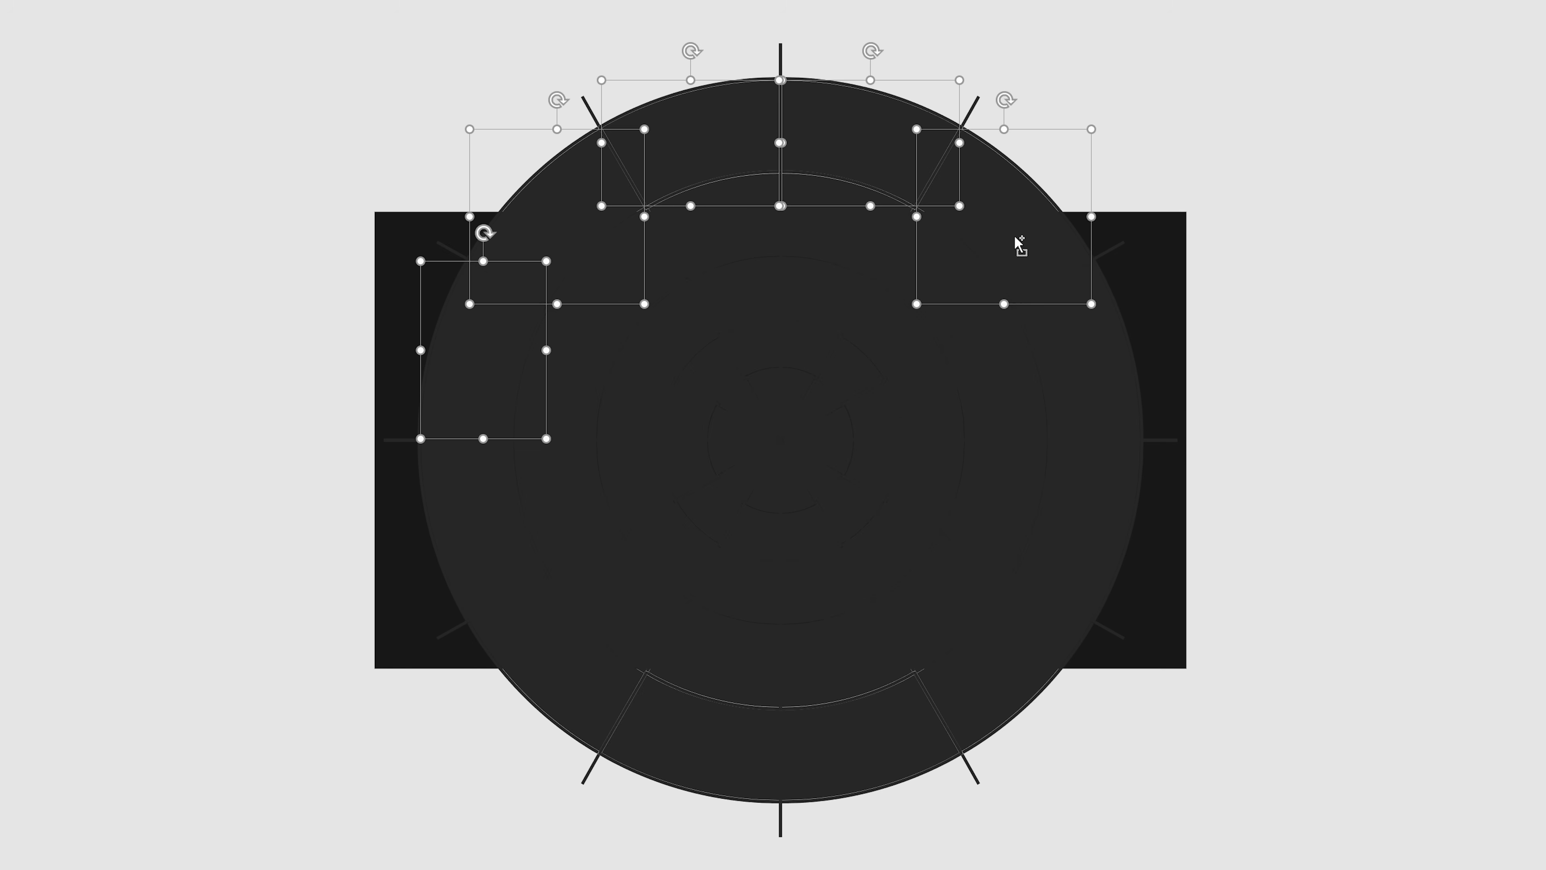
{"action": "left_click", "coordinate": [1069, 358], "text": "ctrl"}
{"action": "left_click", "coordinate": [1066, 567], "text": "ctrl"}
{"action": "left_click", "coordinate": [942, 729], "text": "ctrl"}
{"action": "left_click", "coordinate": [877, 746], "text": "ctrl"}
{"action": "left_click", "coordinate": [728, 756], "text": "ctrl"}
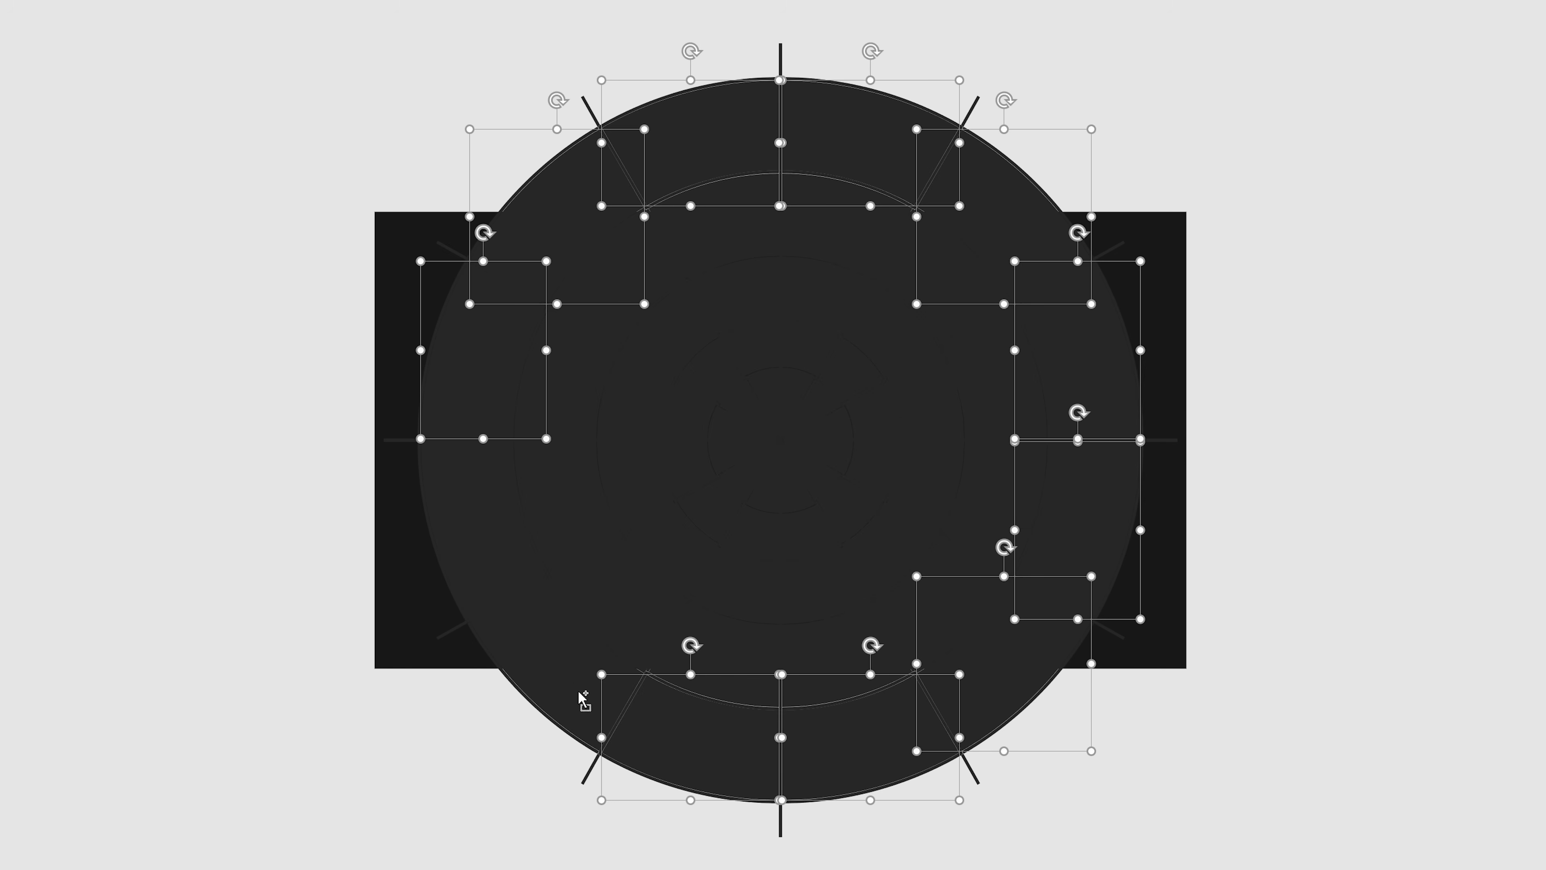
{"action": "left_click", "coordinate": [561, 664], "text": "ctrl"}
{"action": "left_click", "coordinate": [479, 509], "text": "ctrl"}
{"action": "key", "text": "Delete"}
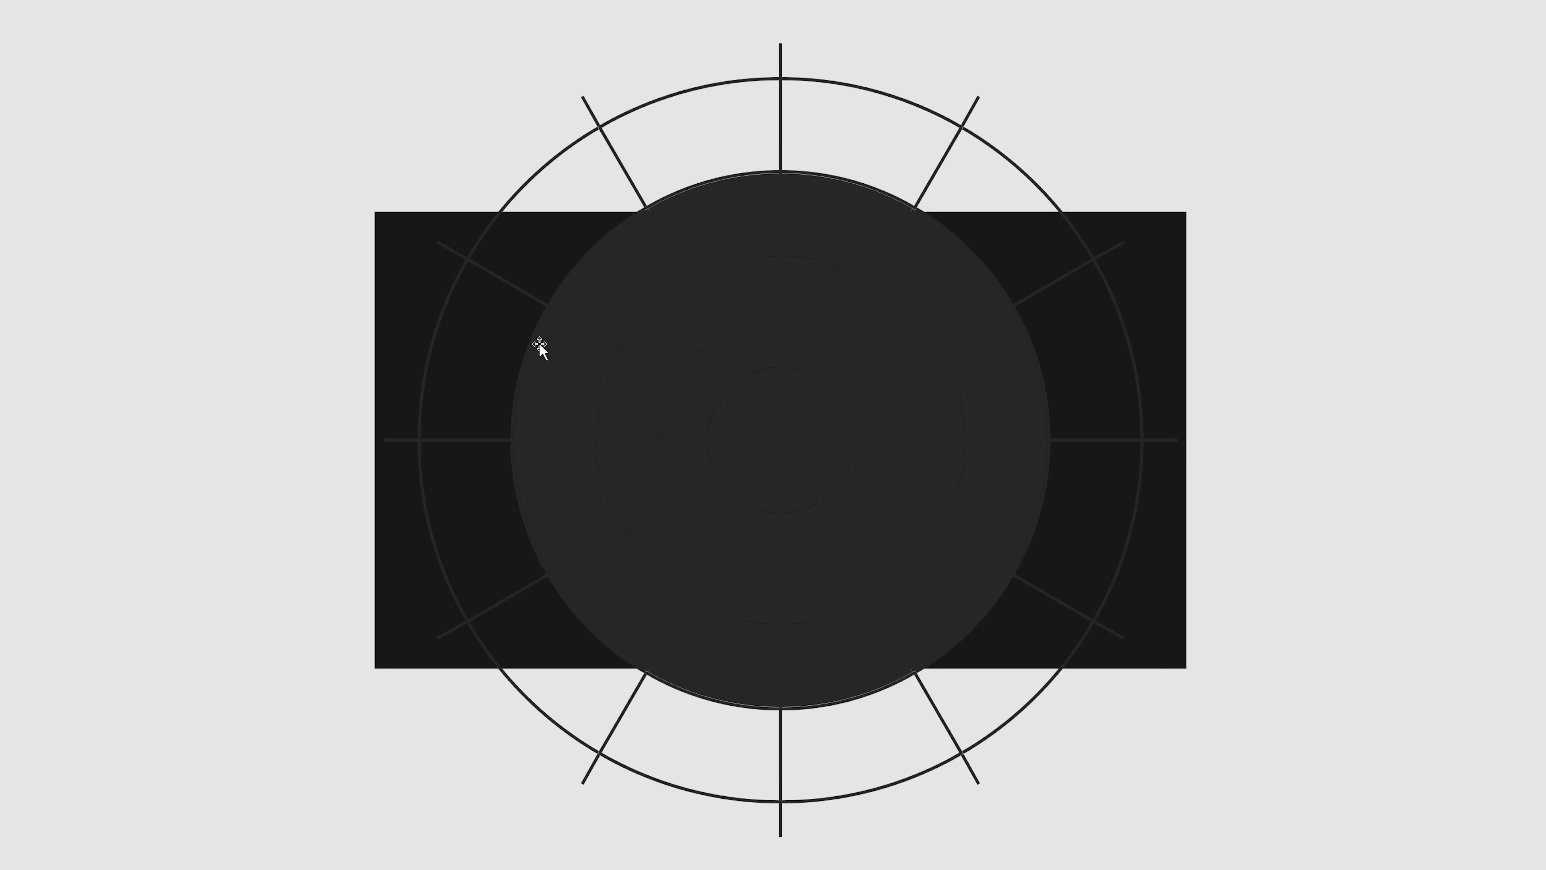
Delete the alternate fragments around the second and third rings
{"action": "left_click", "coordinate": [552, 359]}
{"action": "left_click", "coordinate": [630, 278], "text": "ctrl"}
{"action": "left_click", "coordinate": [725, 222], "text": "ctrl"}
{"action": "left_click", "coordinate": [840, 222], "text": "ctrl"}
{"action": "left_click", "coordinate": [954, 618], "text": "ctrl"}
{"action": "key", "text": "Delete"}
{"action": "left_click", "coordinate": [644, 394]}
{"action": "left_click", "coordinate": [672, 330], "text": "ctrl"}
{"action": "left_click", "coordinate": [741, 291], "text": "ctrl"}
{"action": "left_click", "coordinate": [890, 330], "text": "ctrl"}
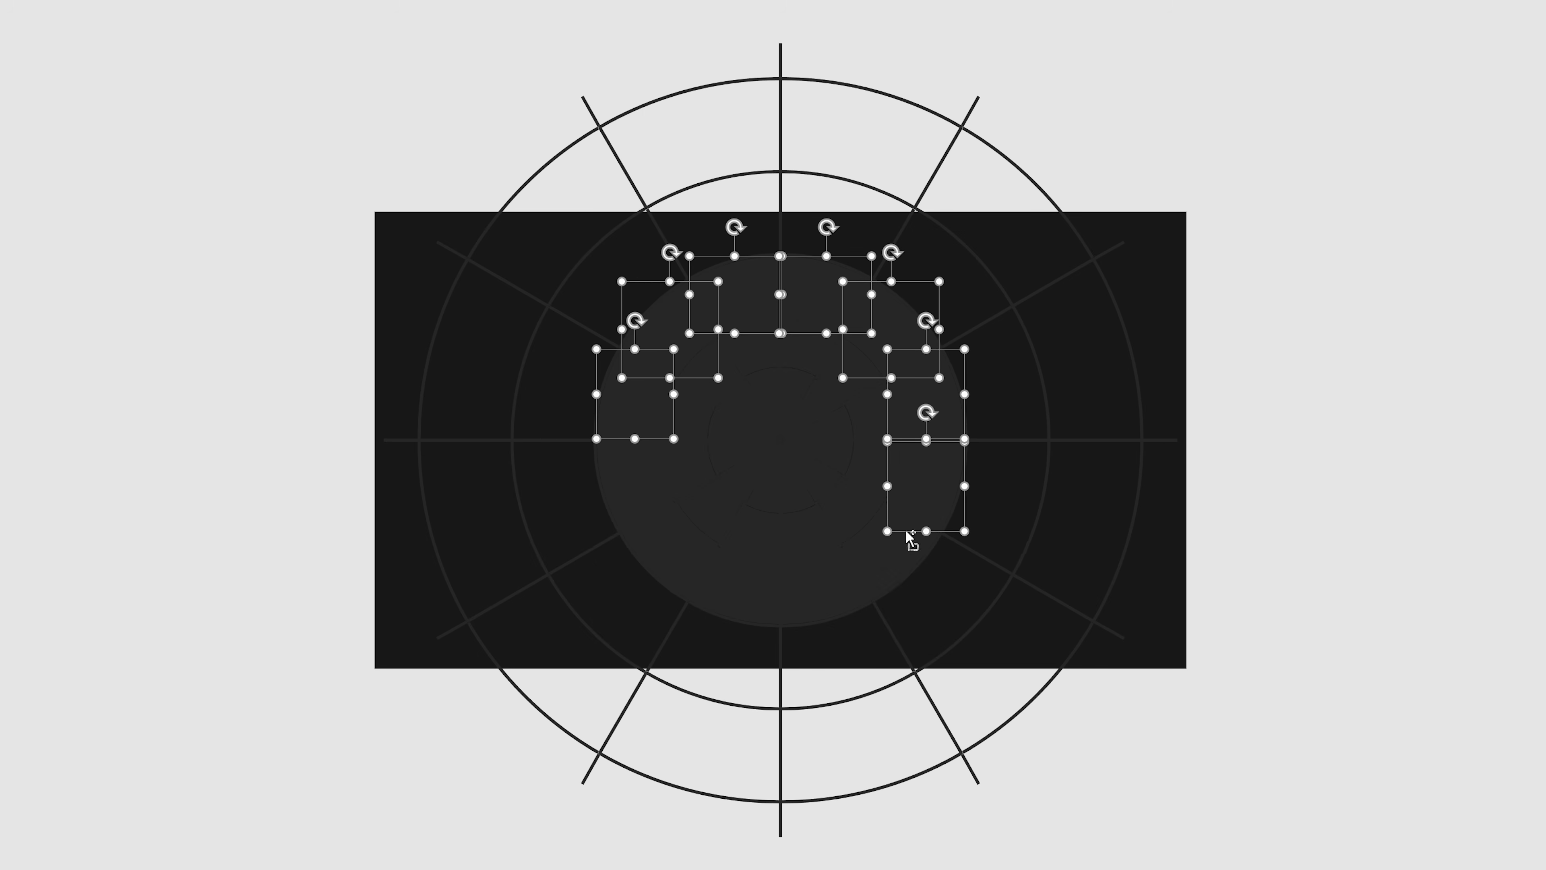
{"action": "left_click", "coordinate": [890, 548], "text": "ctrl"}
{"action": "left_click", "coordinate": [621, 475], "text": "ctrl"}
{"action": "key", "text": "Delete"}
Delete the alternate fragments around the fourth ring
{"action": "left_click", "coordinate": [686, 417]}
{"action": "left_click", "coordinate": [711, 371], "text": "ctrl"}
{"action": "left_click", "coordinate": [878, 464], "text": "ctrl"}
{"action": "left_click", "coordinate": [854, 510], "text": "ctrl"}
{"action": "left_click", "coordinate": [811, 533], "text": "ctrl"}
{"action": "left_click", "coordinate": [751, 535], "text": "ctrl"}
{"action": "left_click", "coordinate": [709, 511], "text": "ctrl"}
{"action": "left_click", "coordinate": [686, 468], "text": "ctrl"}
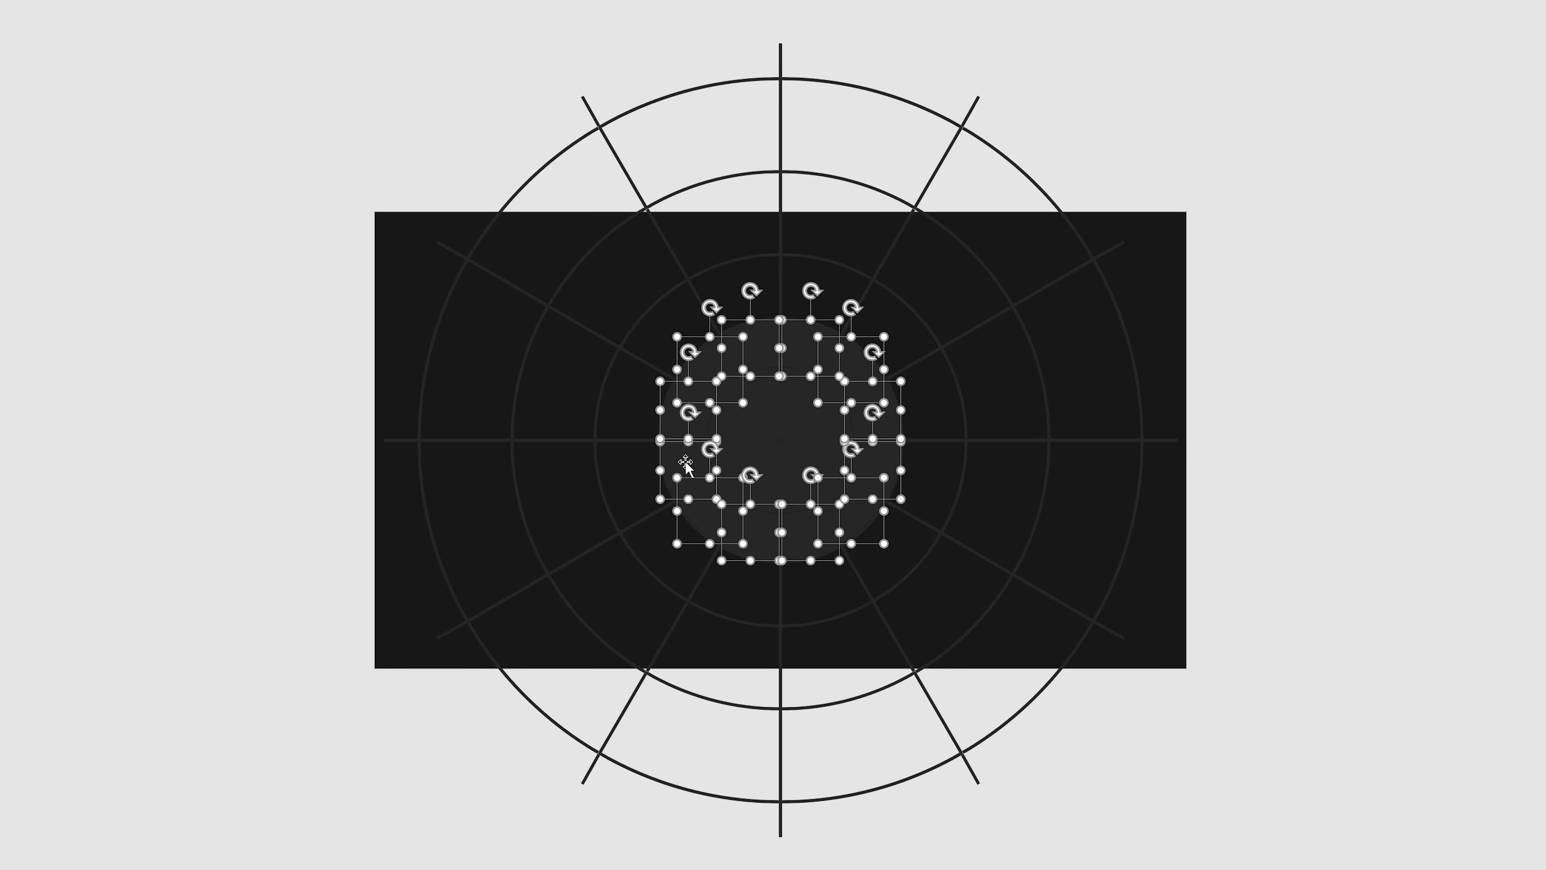
{"action": "key", "text": "Delete"}
Group the remaining shapes around the inner ring into one object
{"action": "scroll", "coordinate": [946, 510], "scroll_direction": "up", "scroll_amount": 4}
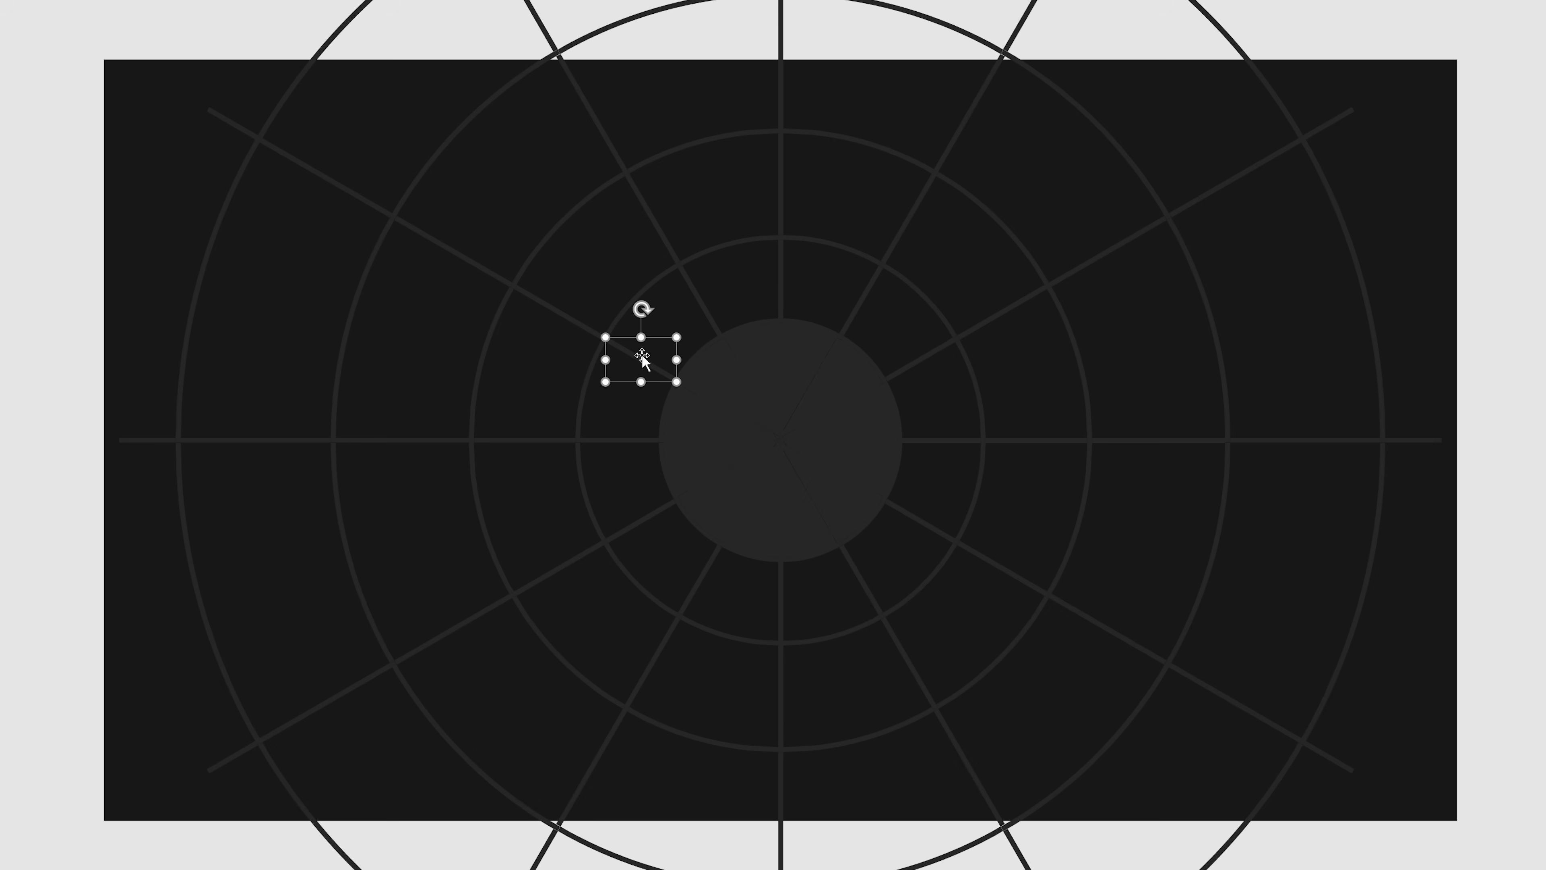
{"action": "left_click", "coordinate": [700, 313], "text": "ctrl"}
{"action": "left_click", "coordinate": [866, 289], "text": "ctrl"}
{"action": "left_click", "coordinate": [937, 361], "text": "ctrl"}
{"action": "left_click", "coordinate": [947, 442], "text": "ctrl"}
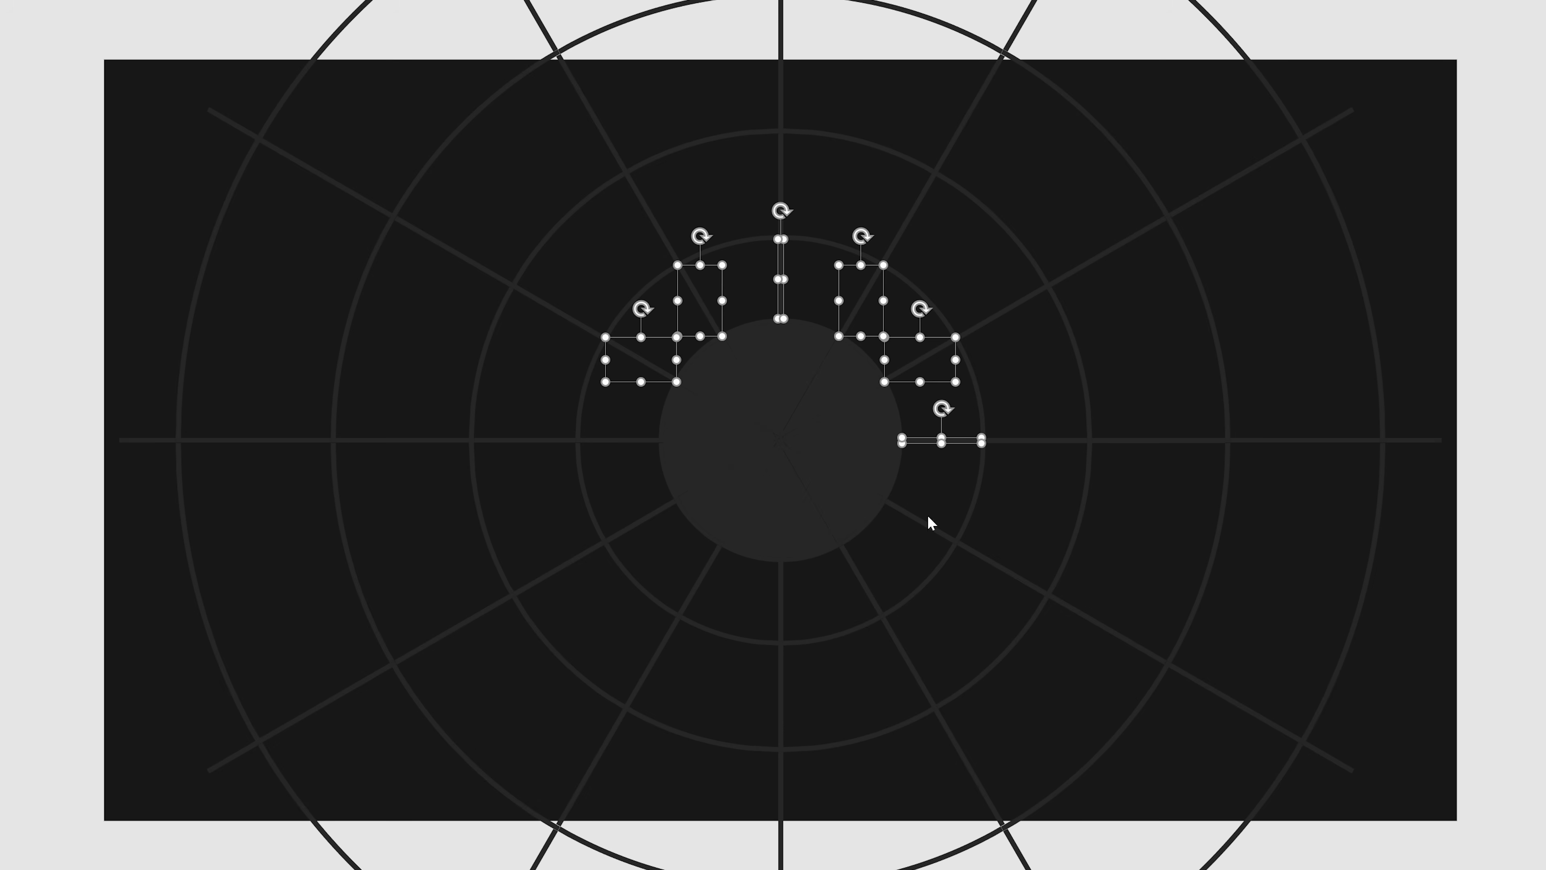
{"action": "left_click", "coordinate": [930, 525], "text": "ctrl"}
{"action": "left_click", "coordinate": [865, 583], "text": "ctrl"}
{"action": "left_click", "coordinate": [778, 589], "text": "ctrl"}
{"action": "left_click", "coordinate": [700, 589], "text": "ctrl"}
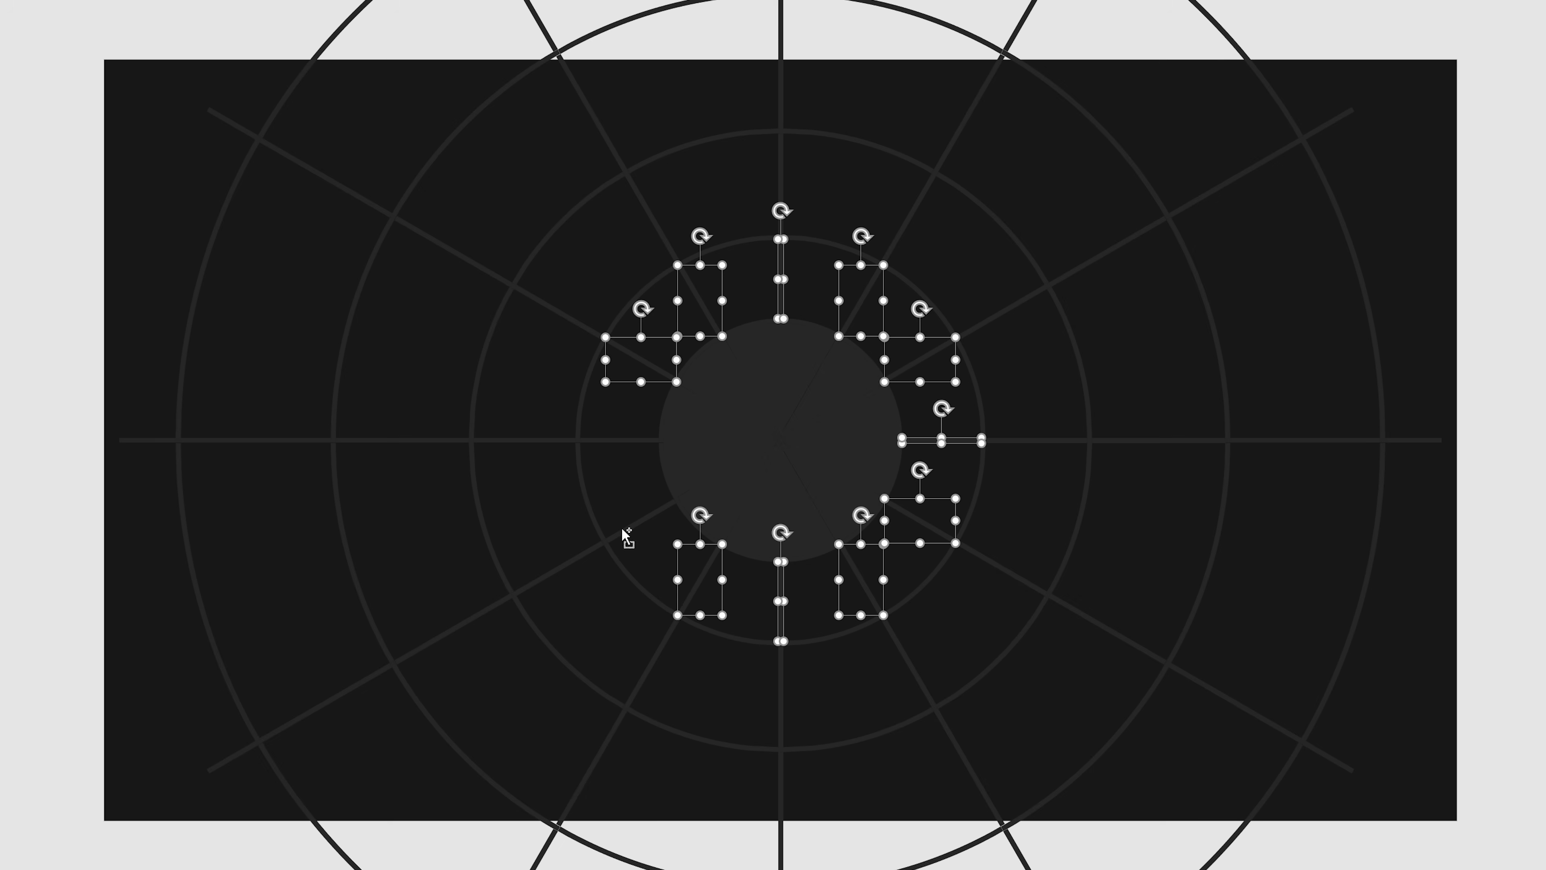
{"action": "left_click", "coordinate": [633, 536], "text": "ctrl"}
{"action": "left_click", "coordinate": [610, 440], "text": "ctrl"}
{"action": "key", "text": "ctrl+g"}
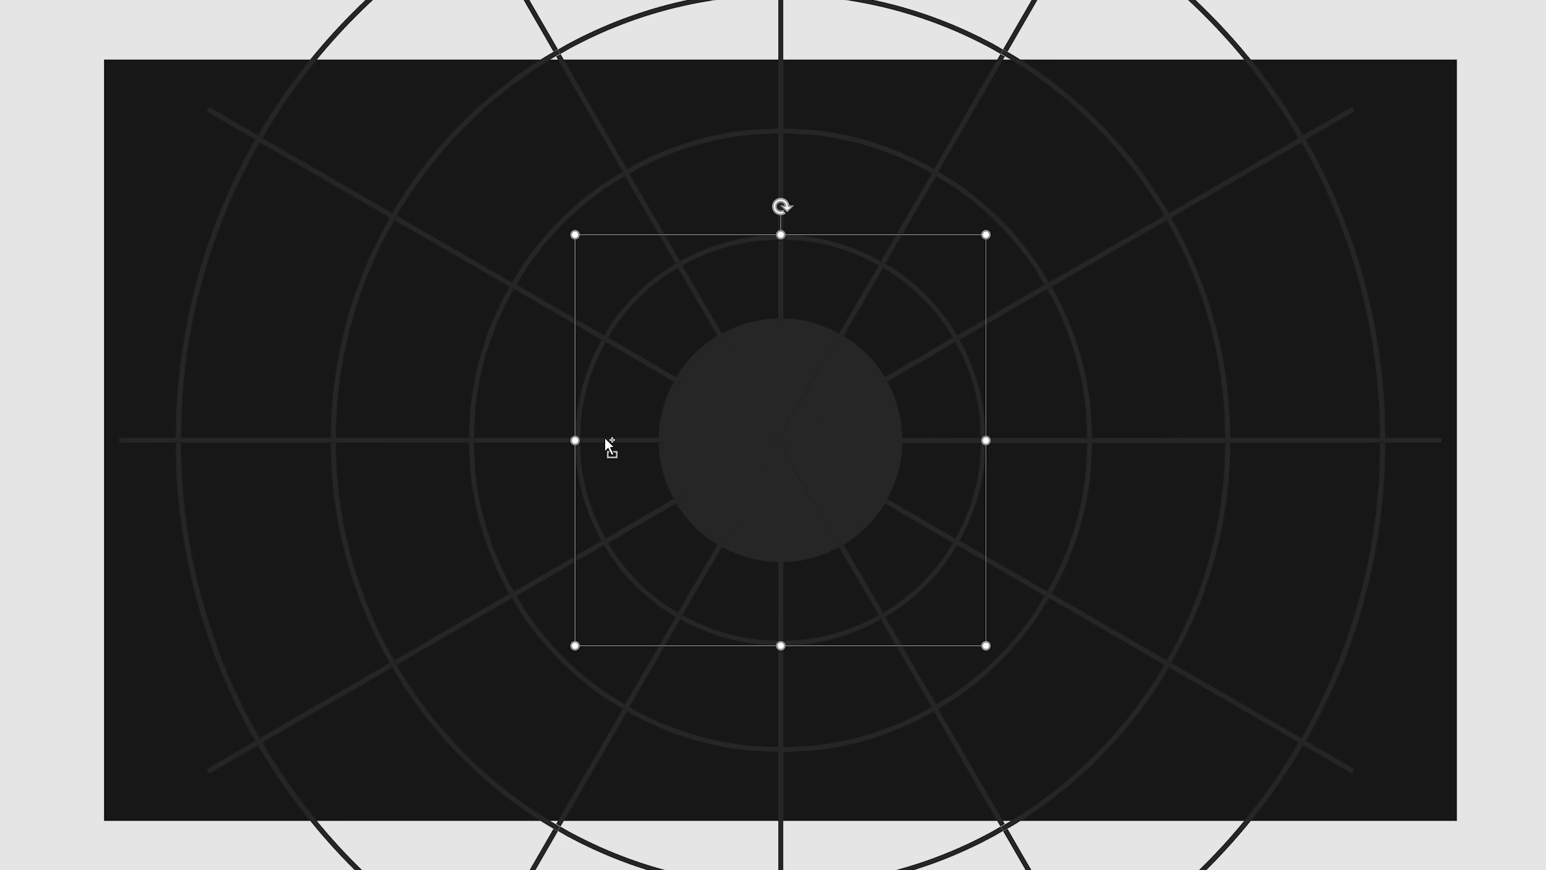
Group the twelve shapes around the next ring into one object
{"action": "left_click", "coordinate": [527, 440]}
{"action": "left_click", "coordinate": [559, 312], "text": "ctrl"}
{"action": "left_click", "coordinate": [654, 220], "text": "ctrl"}
{"action": "left_click", "coordinate": [780, 188], "text": "ctrl"}
{"action": "left_click", "coordinate": [908, 219], "text": "ctrl"}
{"action": "left_click", "coordinate": [1002, 313], "text": "ctrl"}
{"action": "left_click", "coordinate": [1037, 436], "text": "ctrl"}
{"action": "left_click", "coordinate": [1003, 552], "text": "ctrl"}
{"action": "left_click", "coordinate": [909, 645], "text": "ctrl"}
{"action": "left_click", "coordinate": [783, 681], "text": "ctrl"}
{"action": "left_click", "coordinate": [652, 646], "text": "ctrl"}
{"action": "left_click", "coordinate": [559, 552], "text": "ctrl"}
{"action": "key", "text": "ctrl+g"}
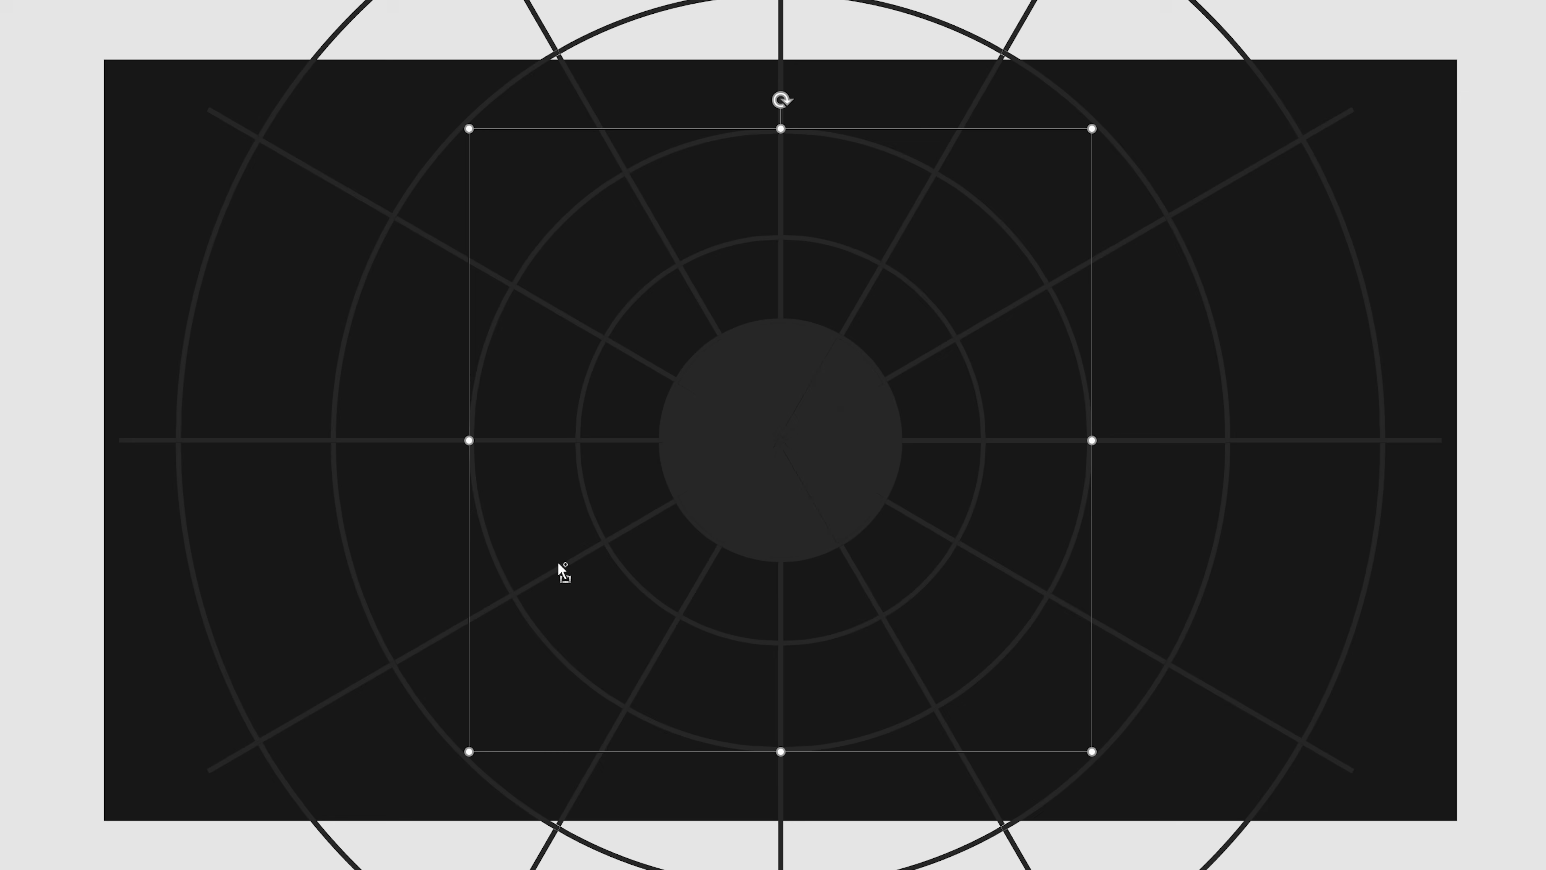
Regroup the outer ring's twelve shapes and the twelve spoke pieces as single objects
{"action": "key", "text": "ctrl+shift+g"}
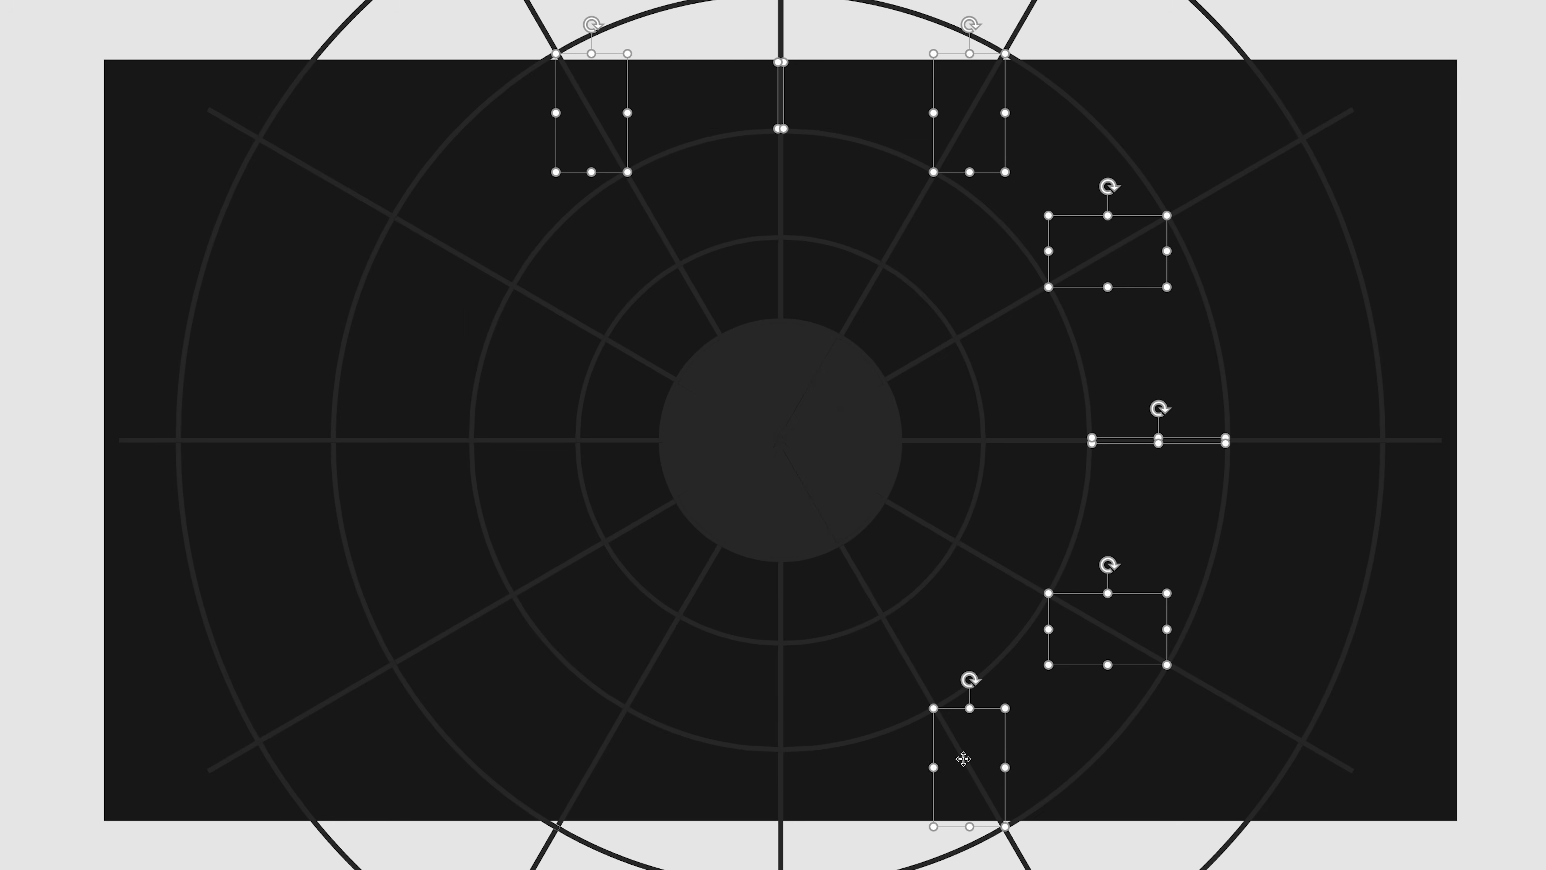
{"action": "key", "text": "ctrl+g"}
{"action": "scroll", "coordinate": [479, 269], "scroll_direction": "down", "scroll_amount": 2}
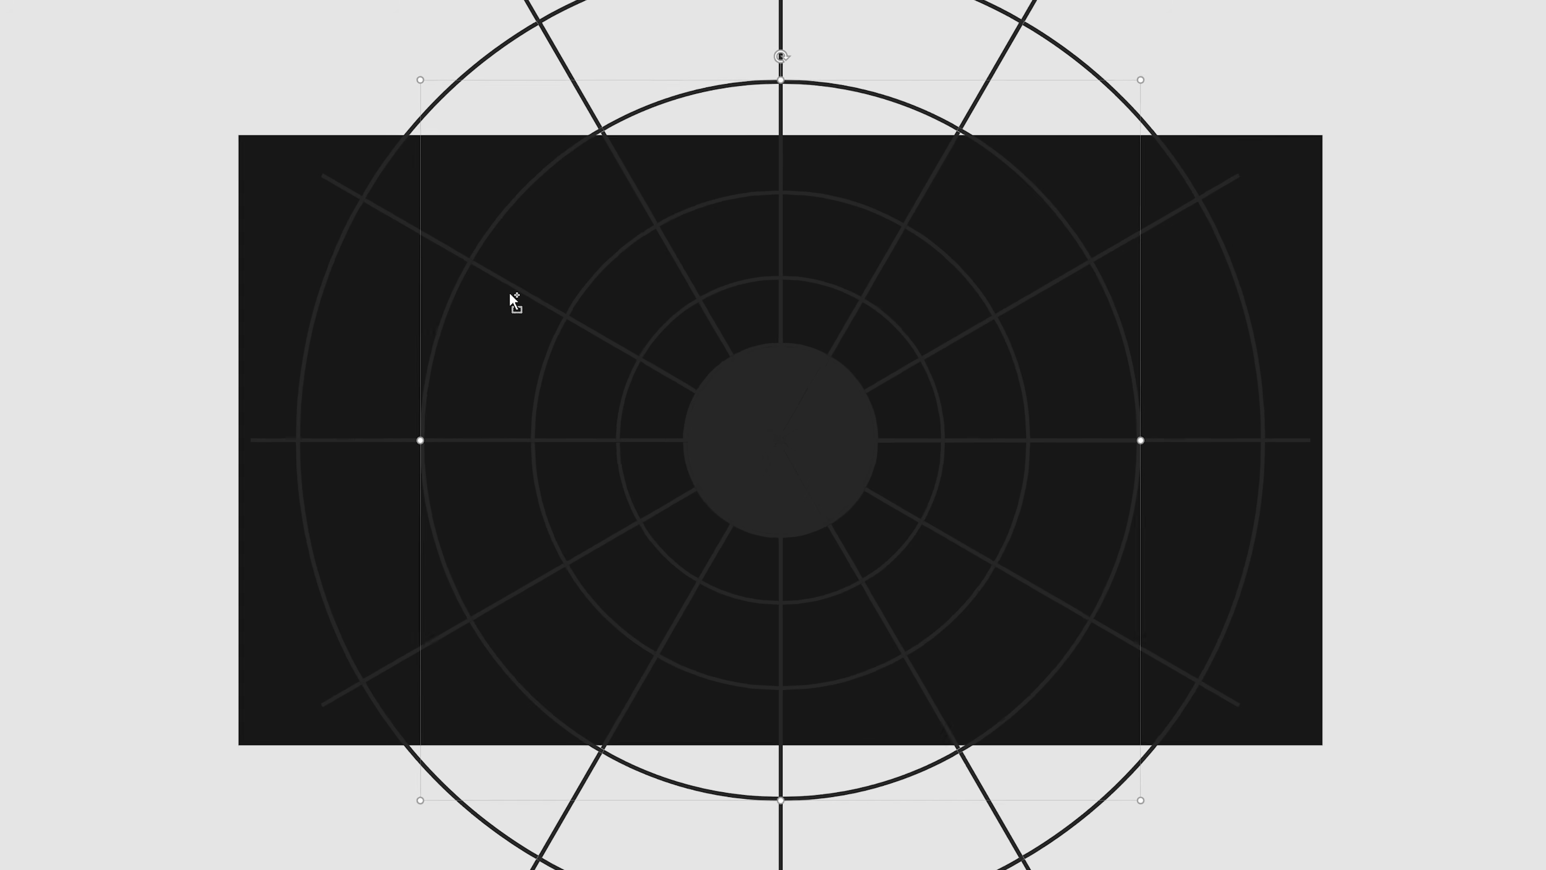
{"action": "key", "text": "ctrl+shift+g"}
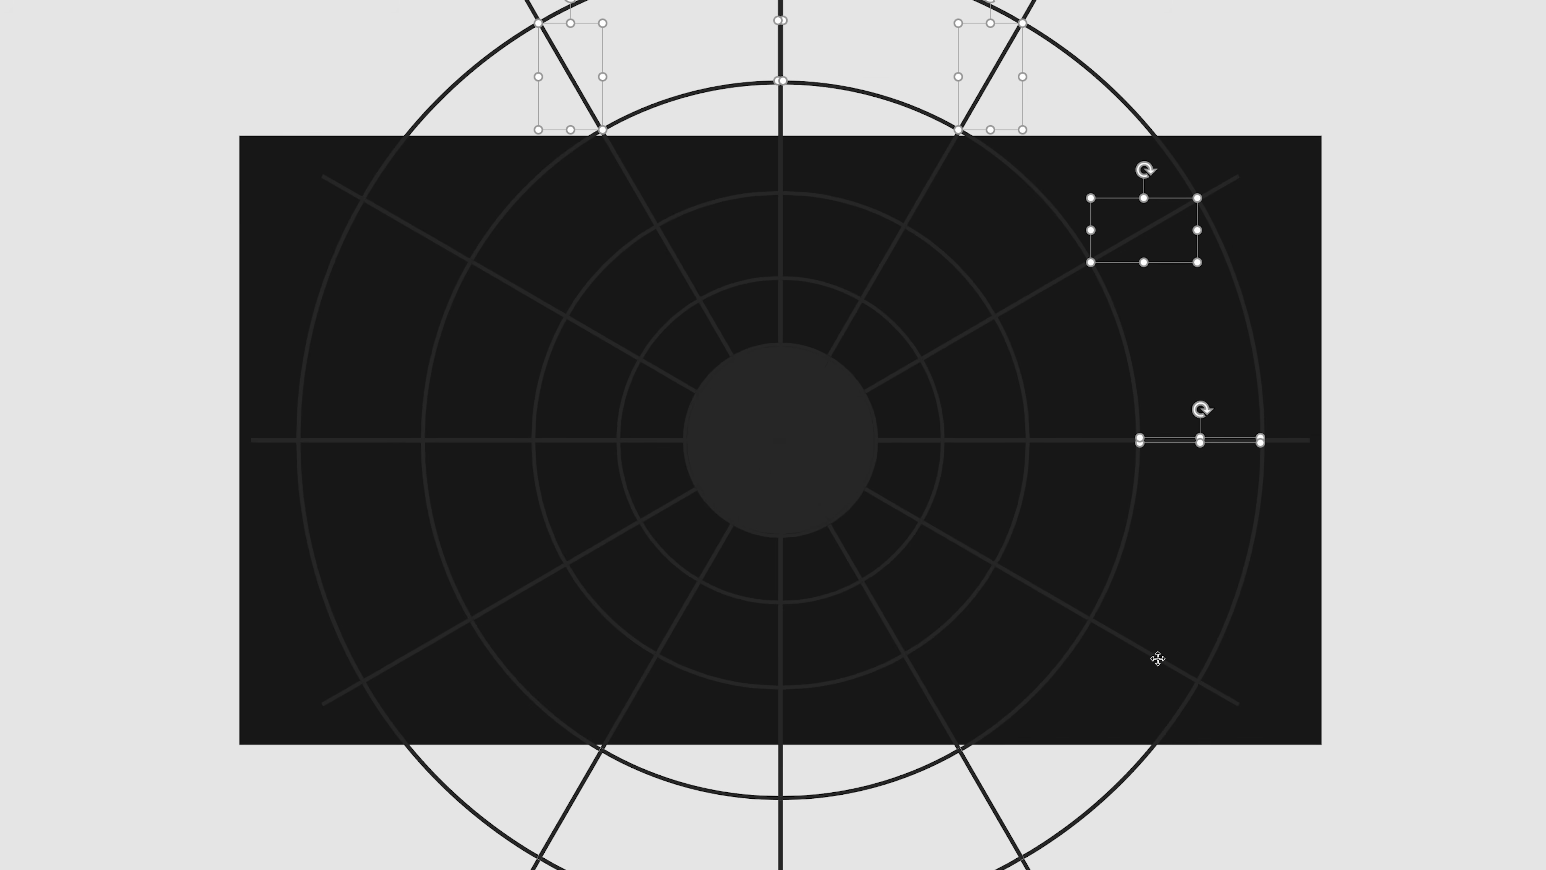
{"action": "key", "text": "ctrl+g"}
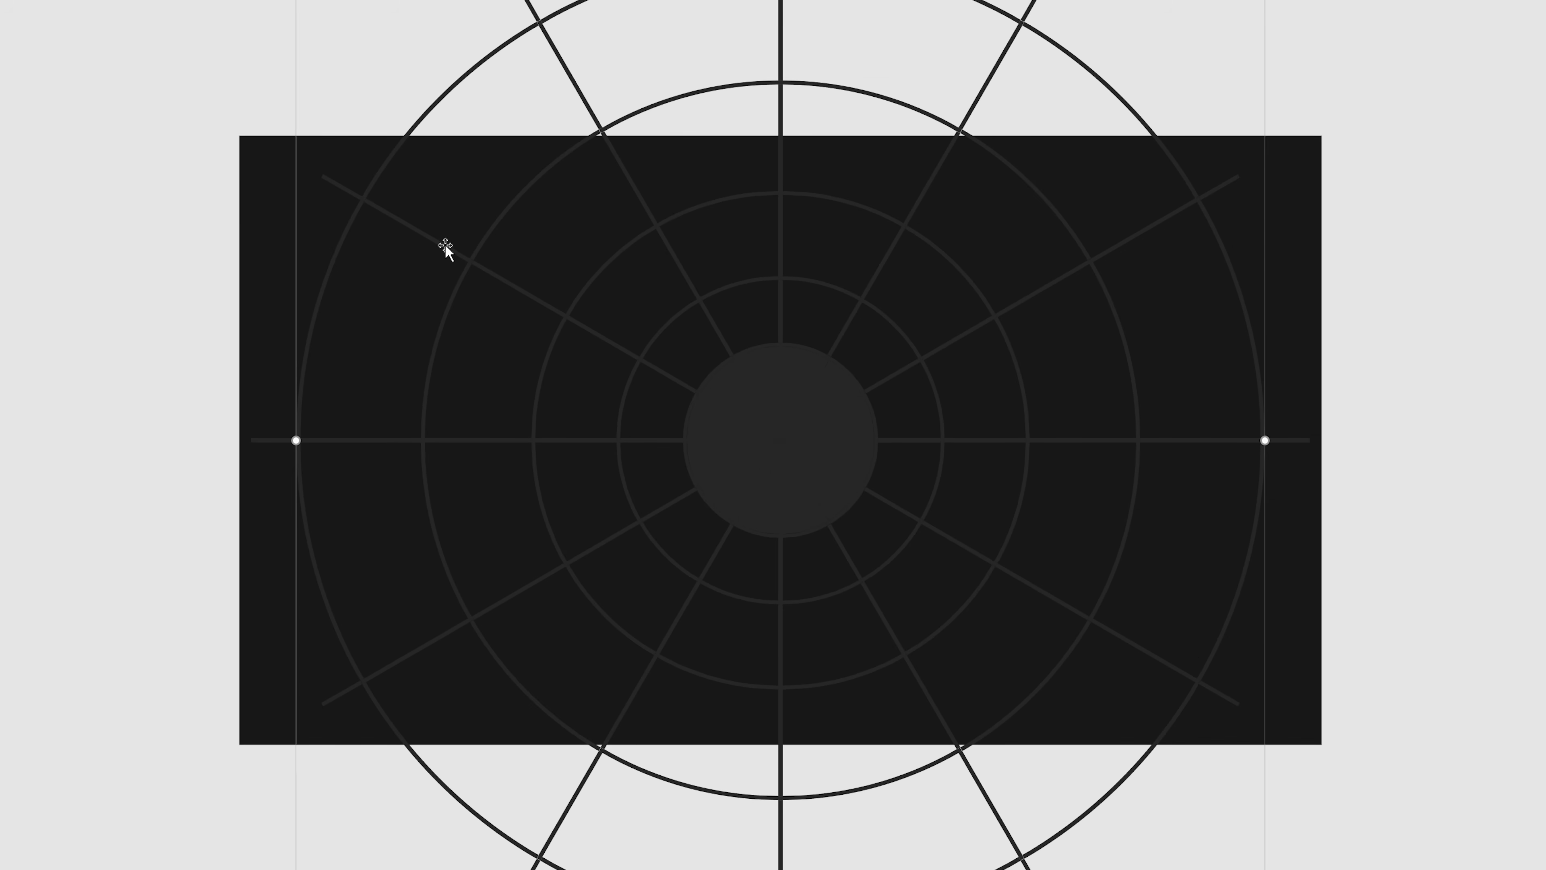
Select all the concentric ring groups together
{"action": "left_click", "coordinate": [518, 288], "text": "ctrl"}
{"action": "left_click", "coordinate": [607, 341], "text": "shift"}
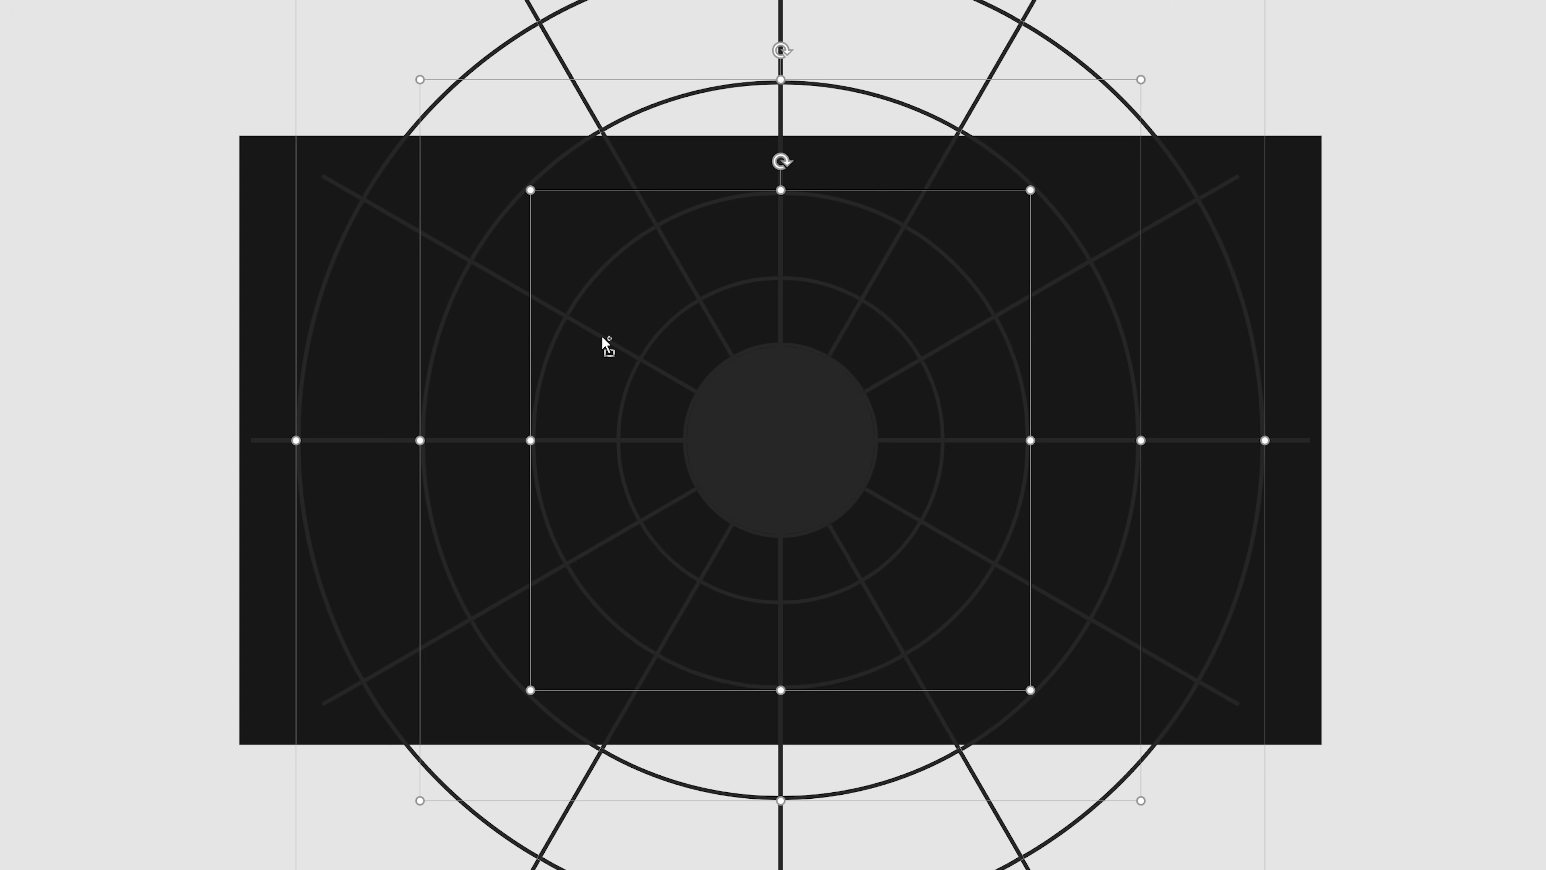
{"action": "left_click", "coordinate": [666, 375], "text": "shift"}
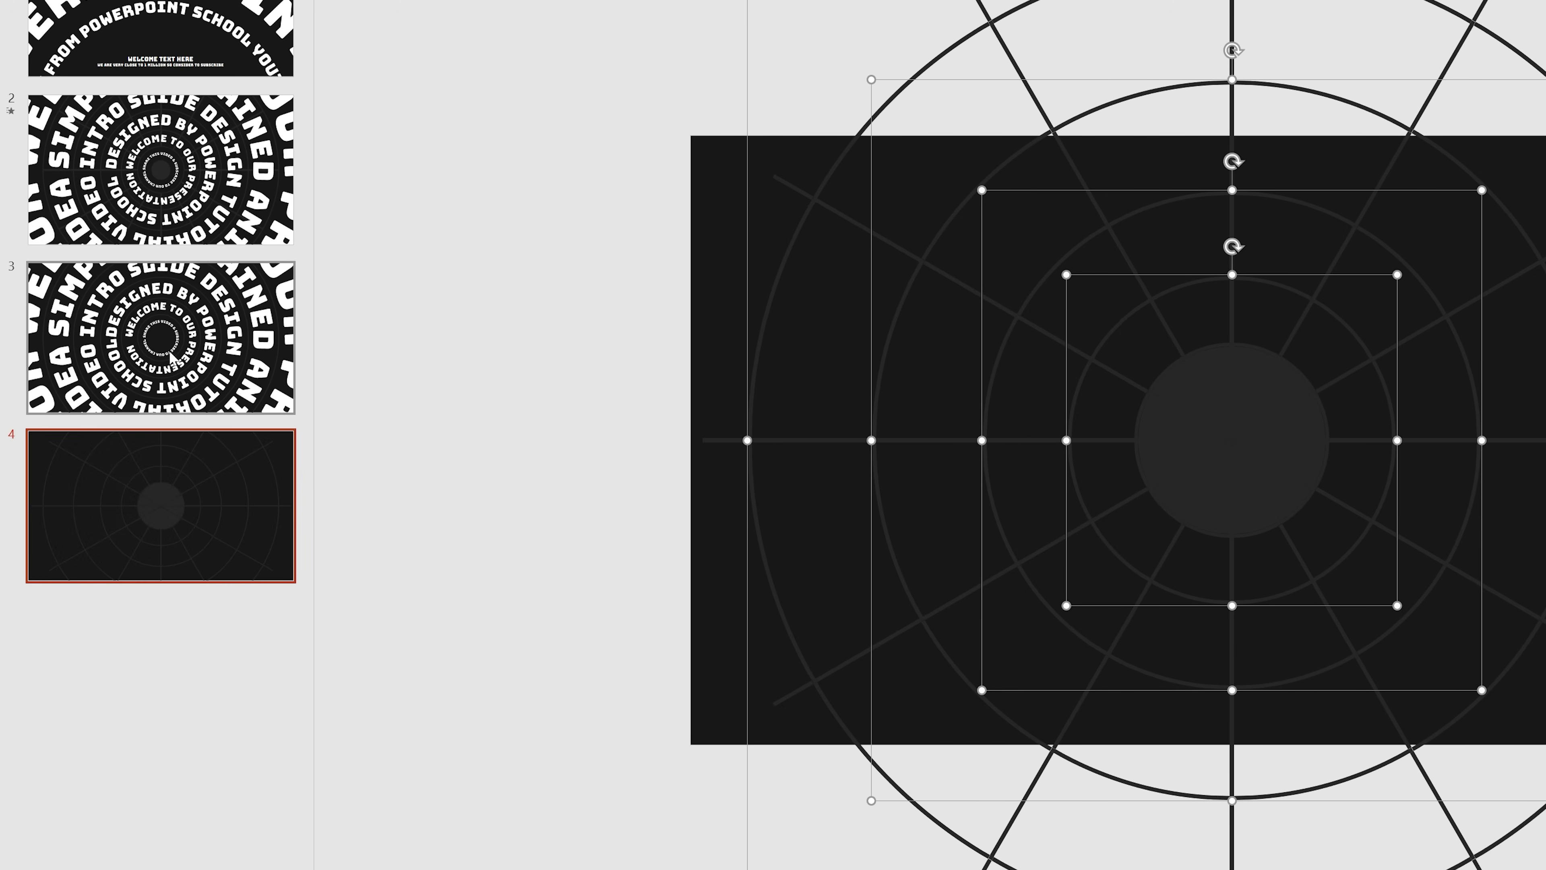
Paste the copied ring groups and spokes onto slide 3 over the curved text
{"action": "left_click", "coordinate": [171, 353]}
{"action": "key", "text": "ctrl+v"}
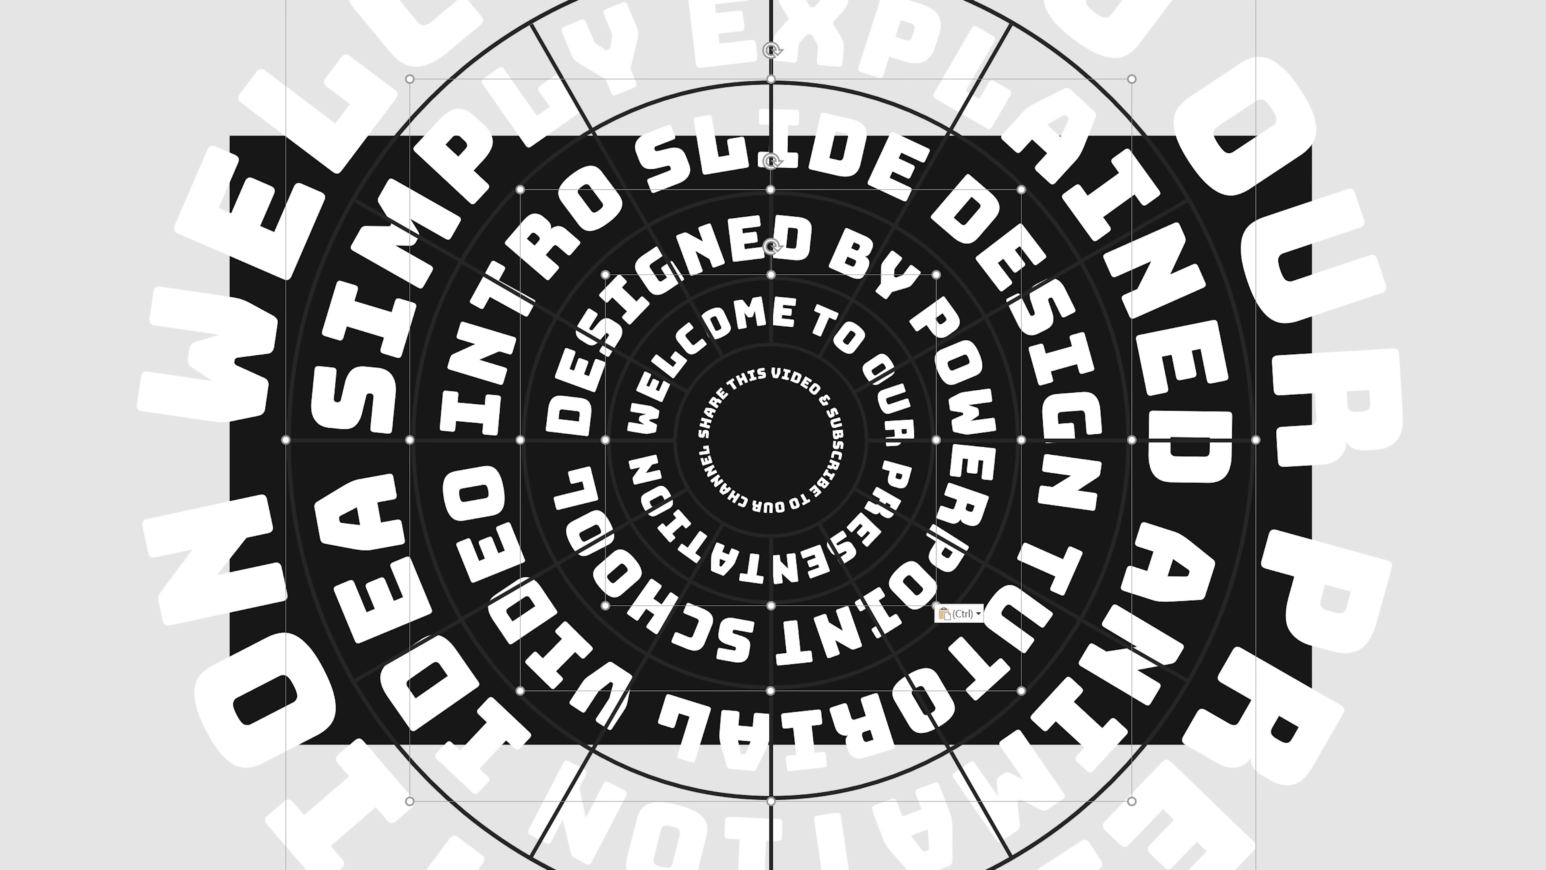
{"action": "right_click", "coordinate": [965, 477]}
{"action": "left_click", "coordinate": [1505, 515]}
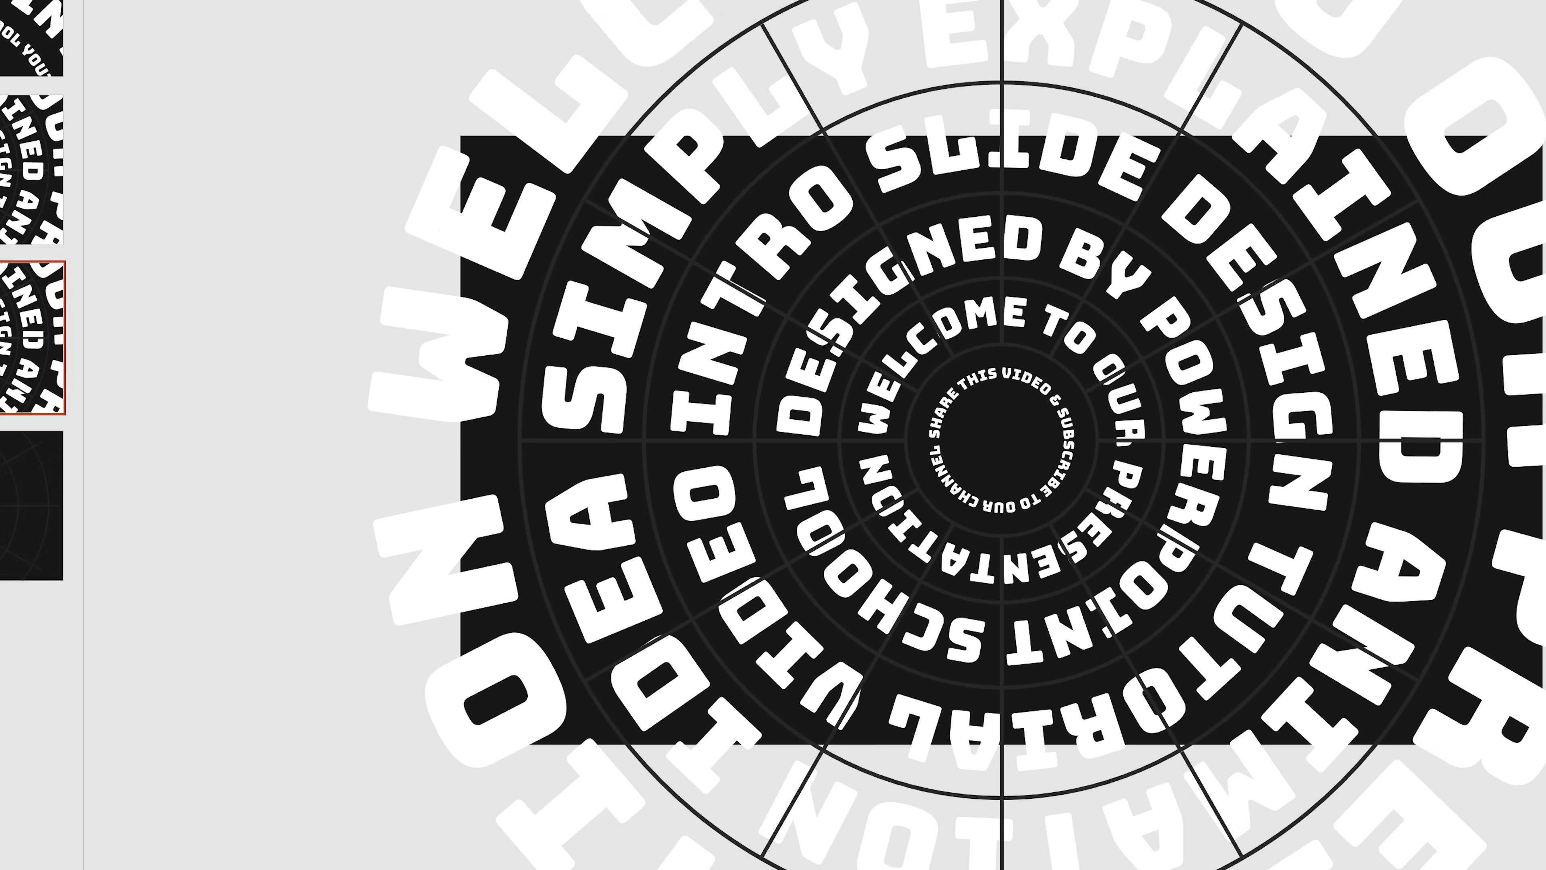
{"action": "right_click", "coordinate": [156, 491]}
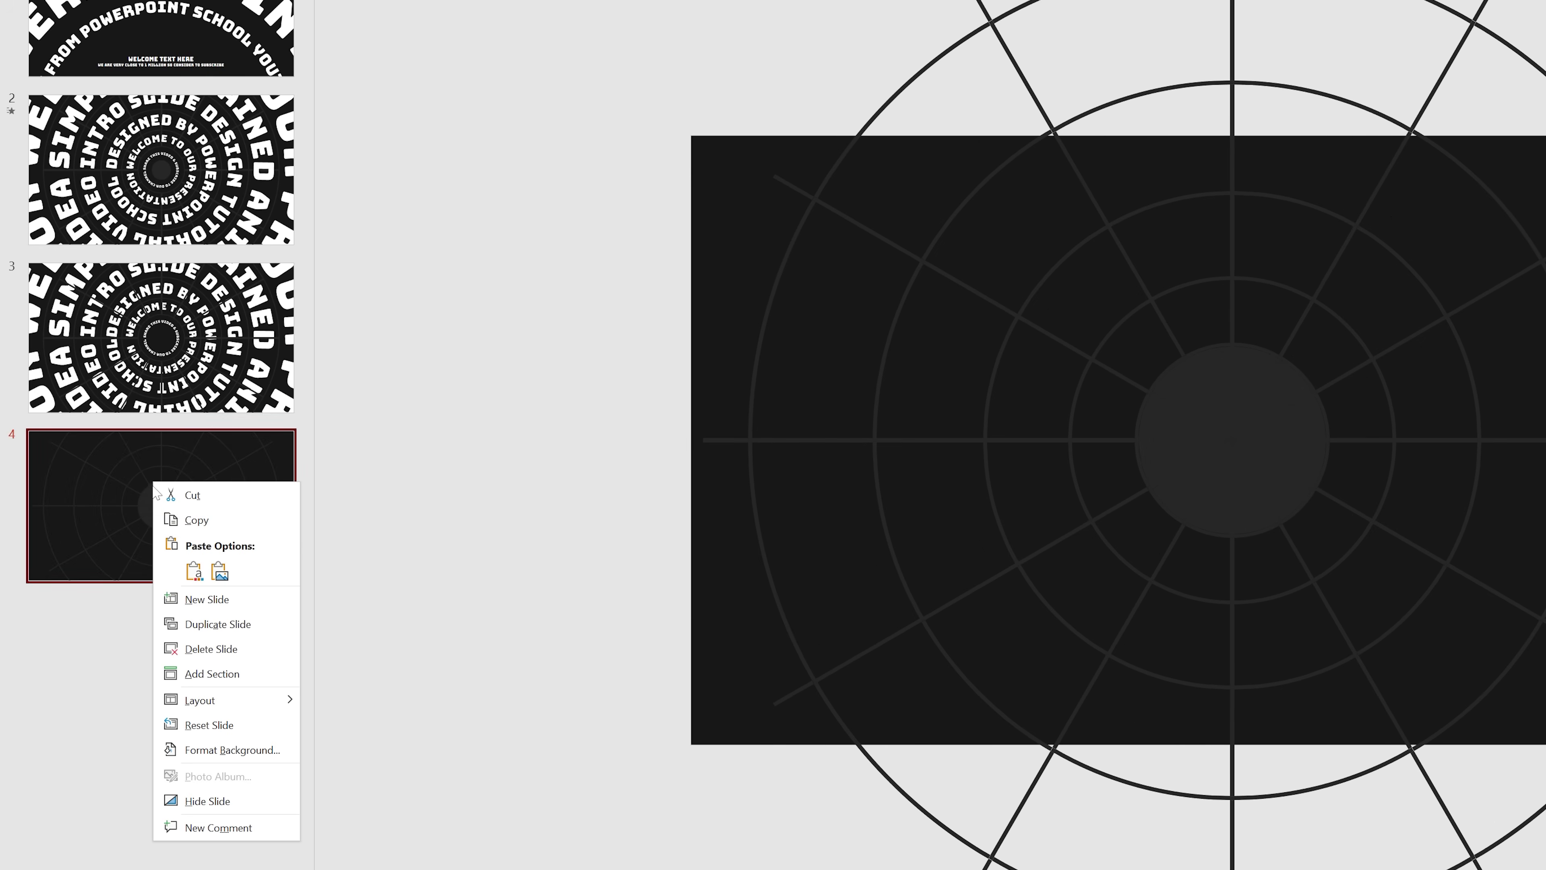
Delete slide 4 and shrink the dark centre circle on slide 3
{"action": "left_click", "coordinate": [211, 649]}
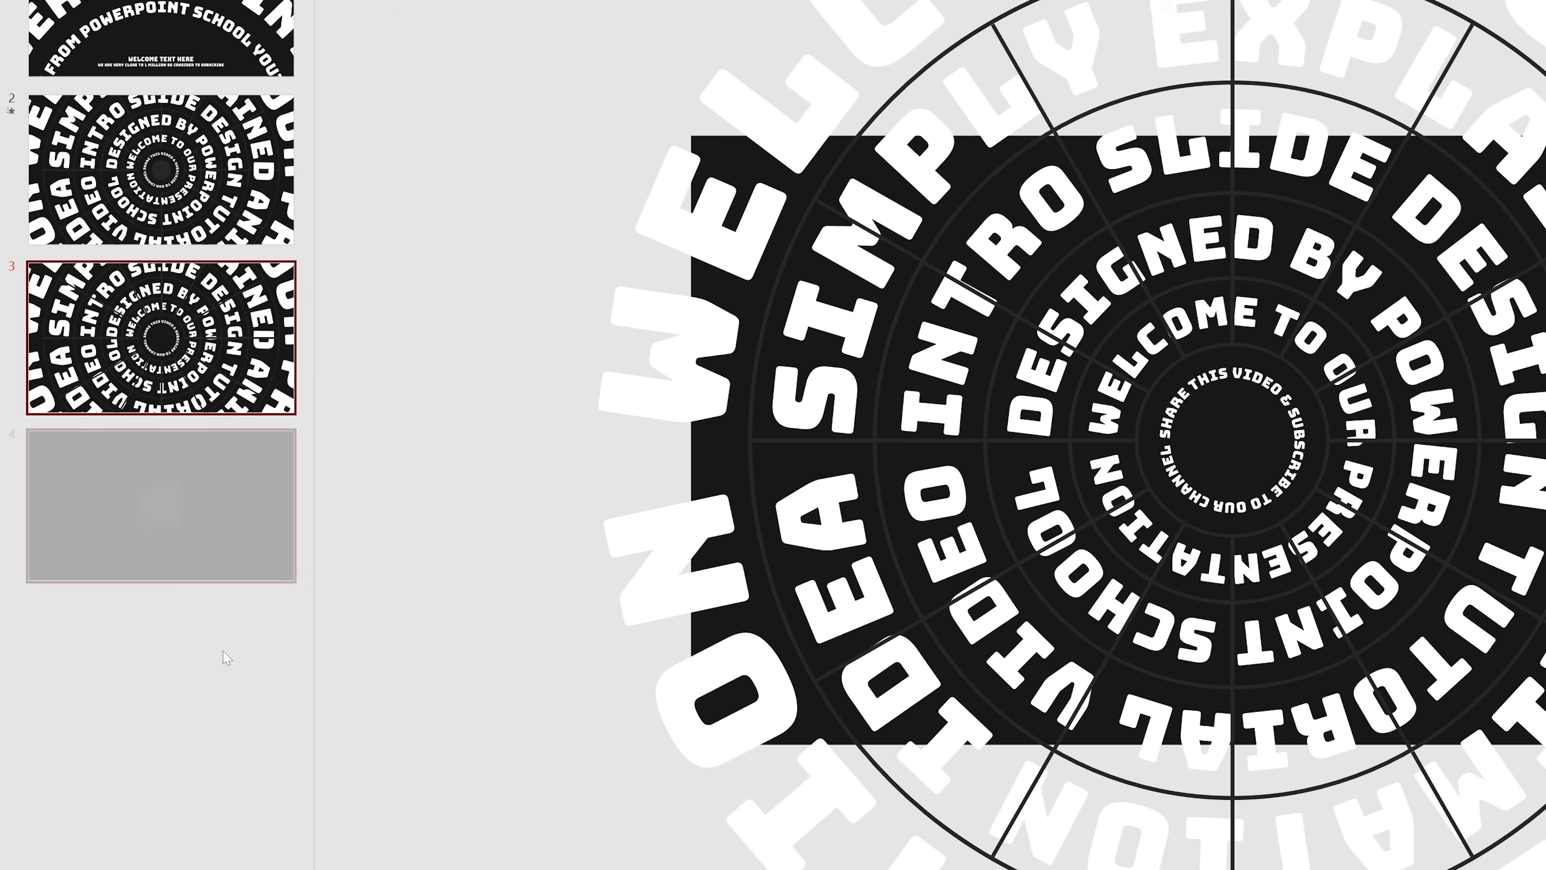
{"action": "left_click", "coordinate": [782, 436]}
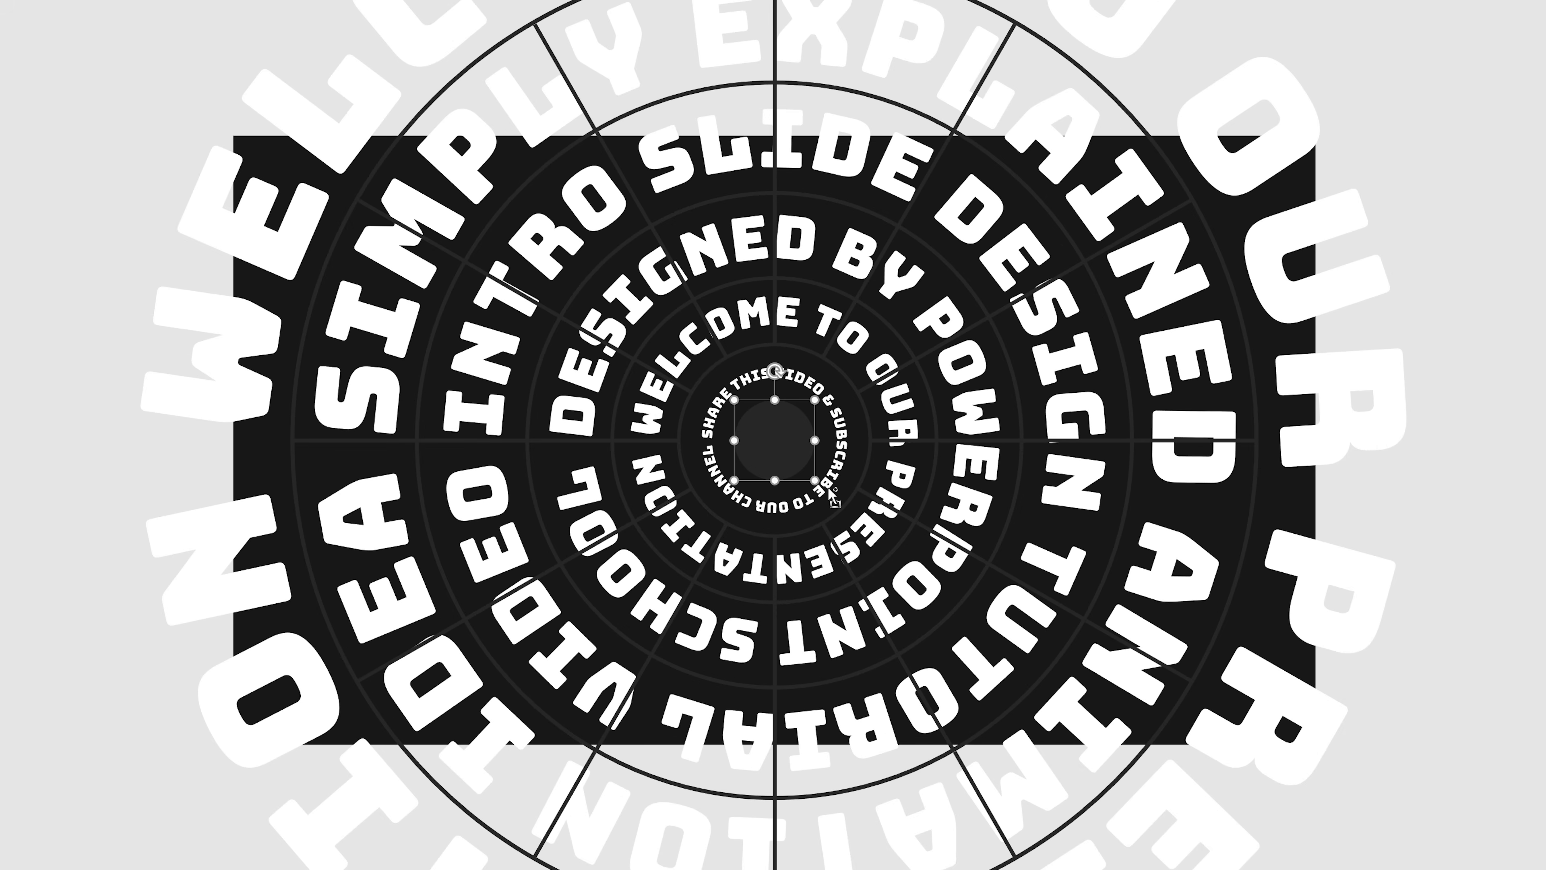
{"action": "left_click_drag", "start_coordinate": [815, 480], "coordinate": [802, 467]}
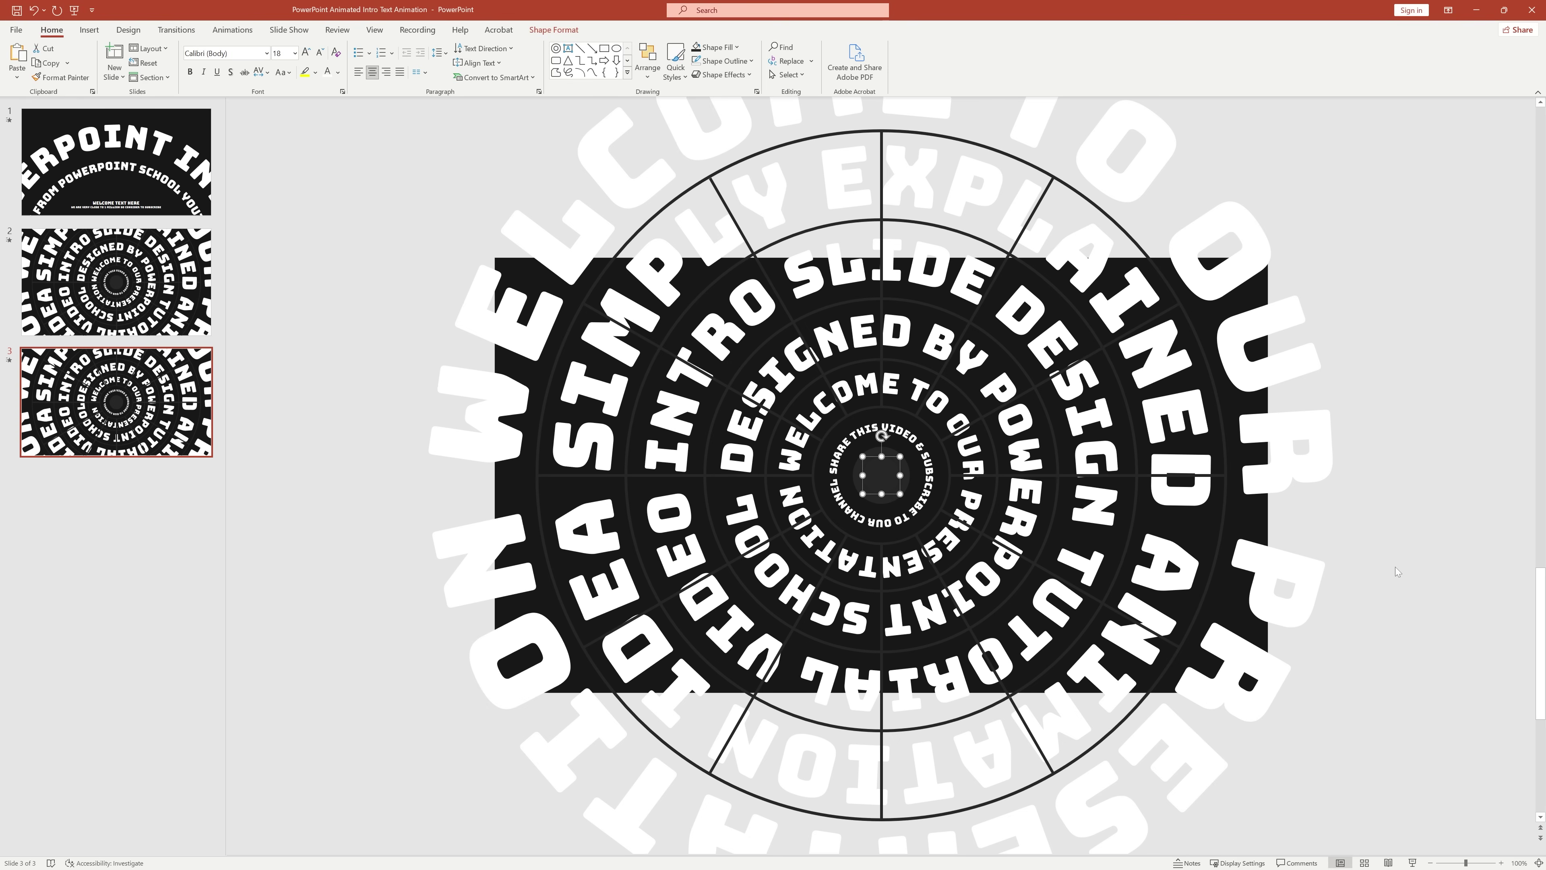
{"action": "left_click", "coordinate": [1411, 568]}
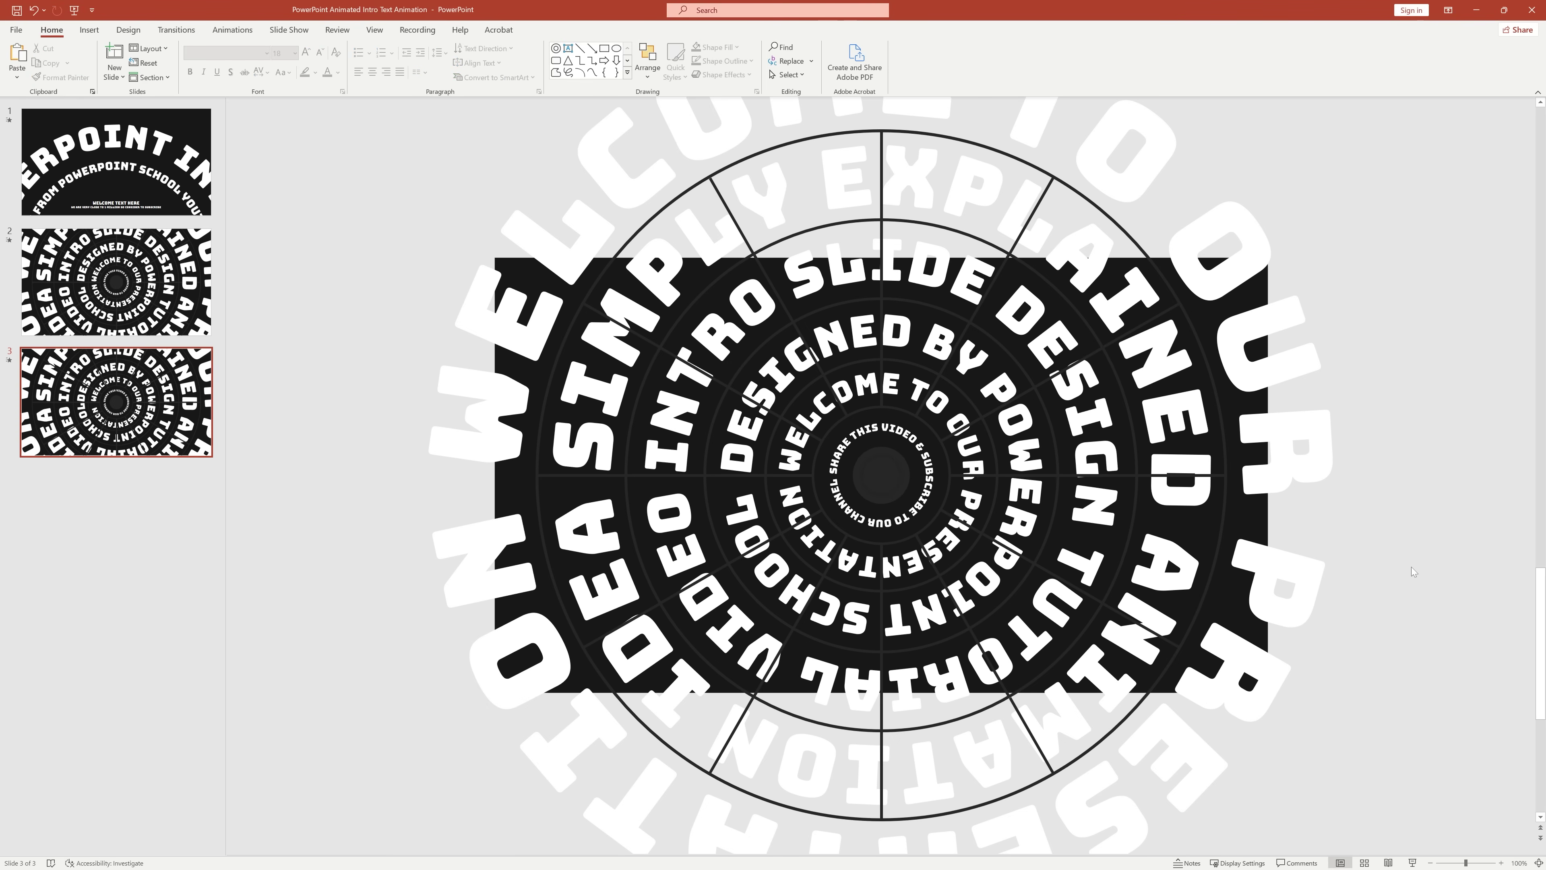
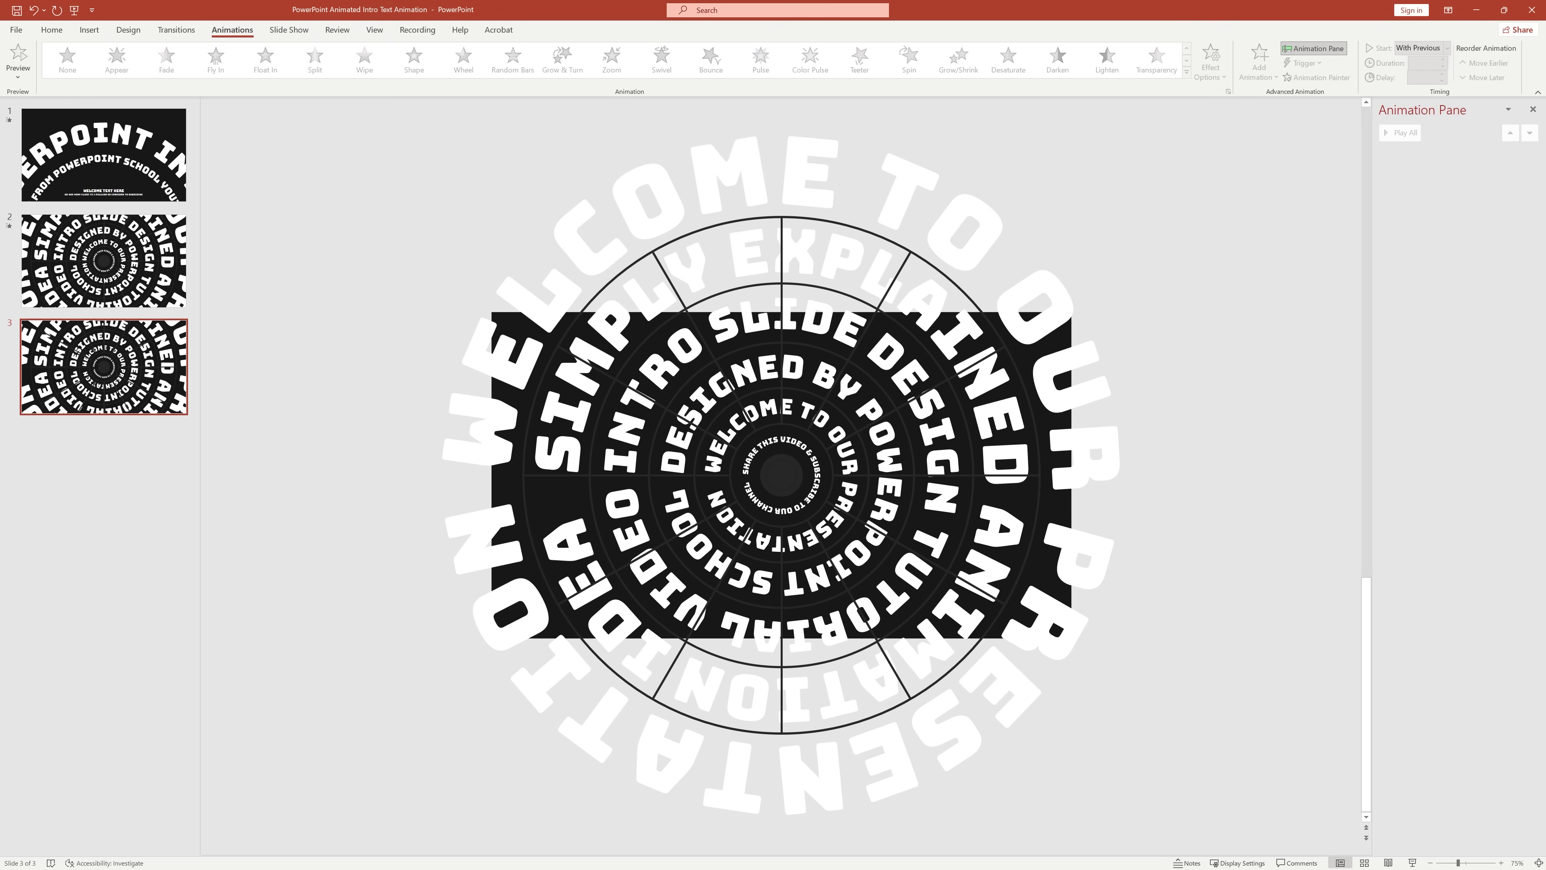
Give the outer WELCOME text ring a 1-second Zoom entrance
{"action": "left_click", "coordinate": [1083, 419]}
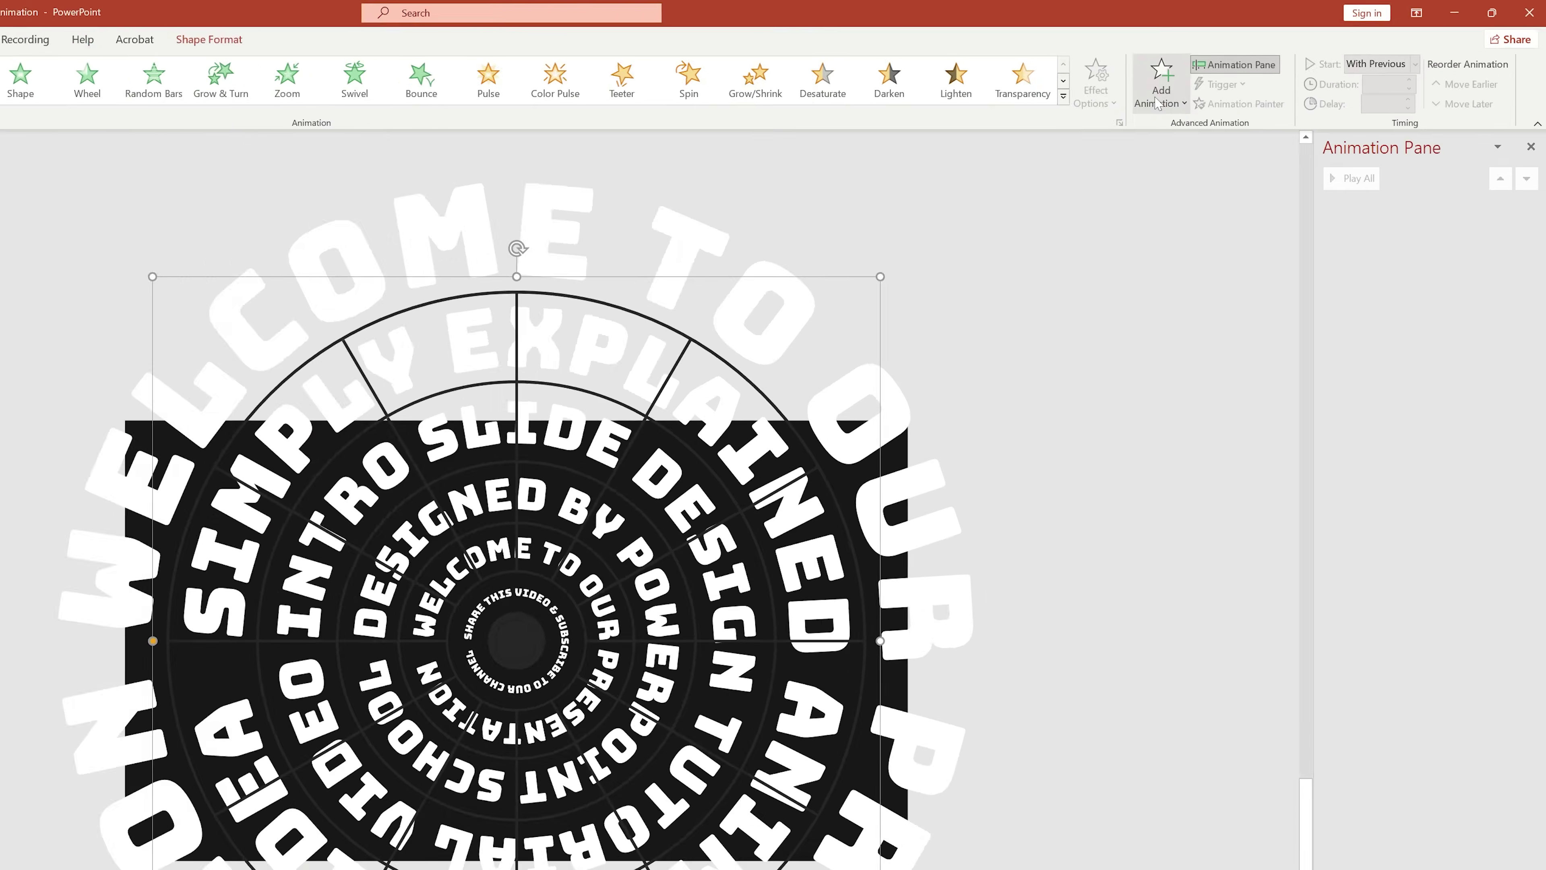
{"action": "left_click", "coordinate": [1257, 71]}
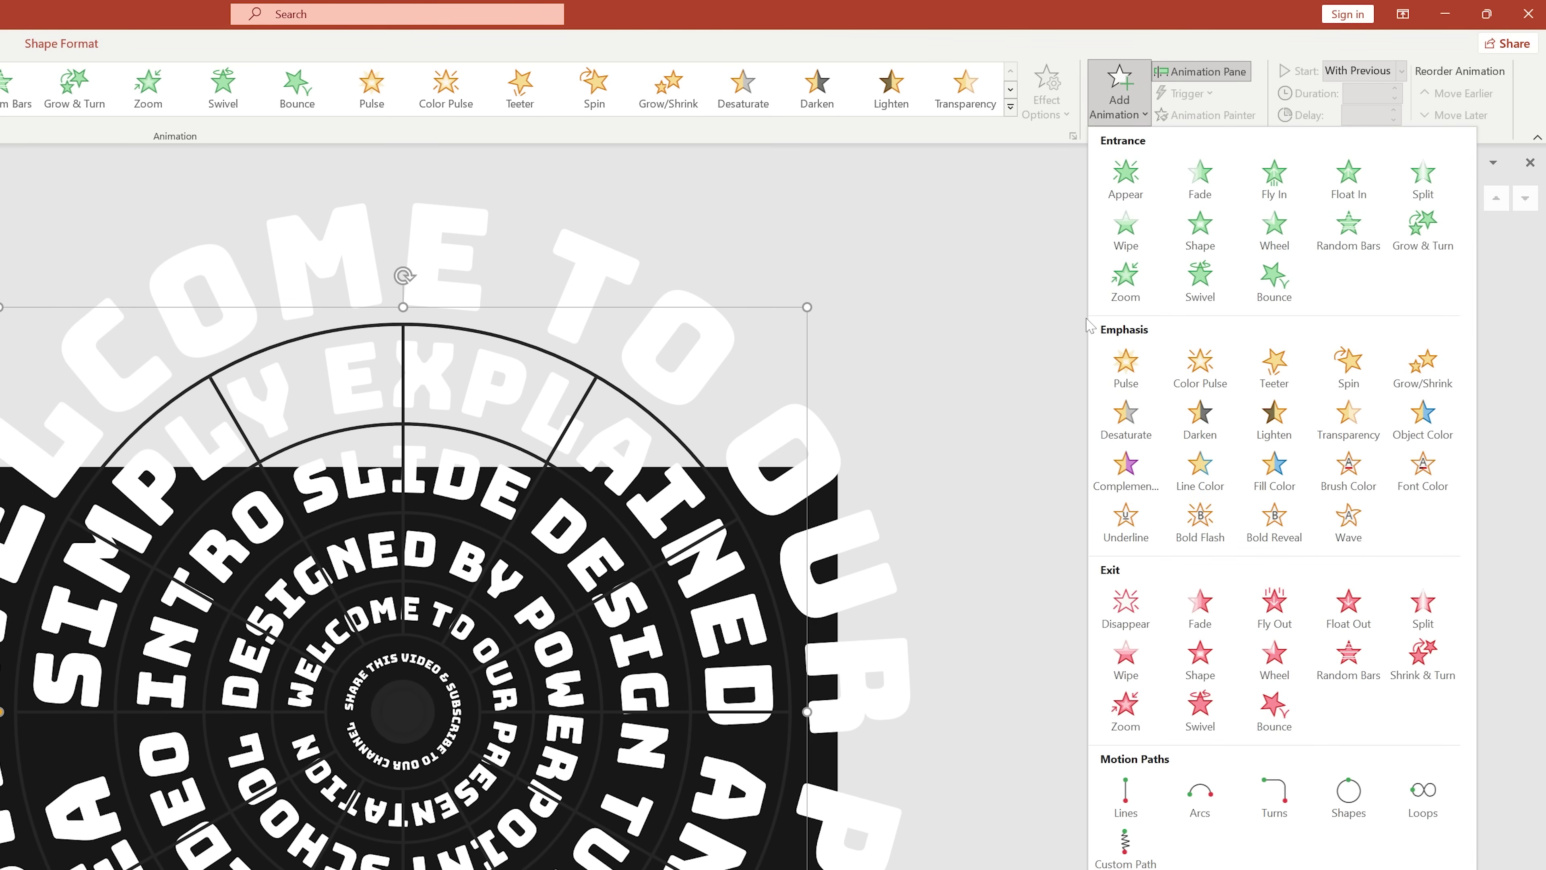
{"action": "left_click", "coordinate": [1149, 297]}
{"action": "left_click", "coordinate": [1376, 100]}
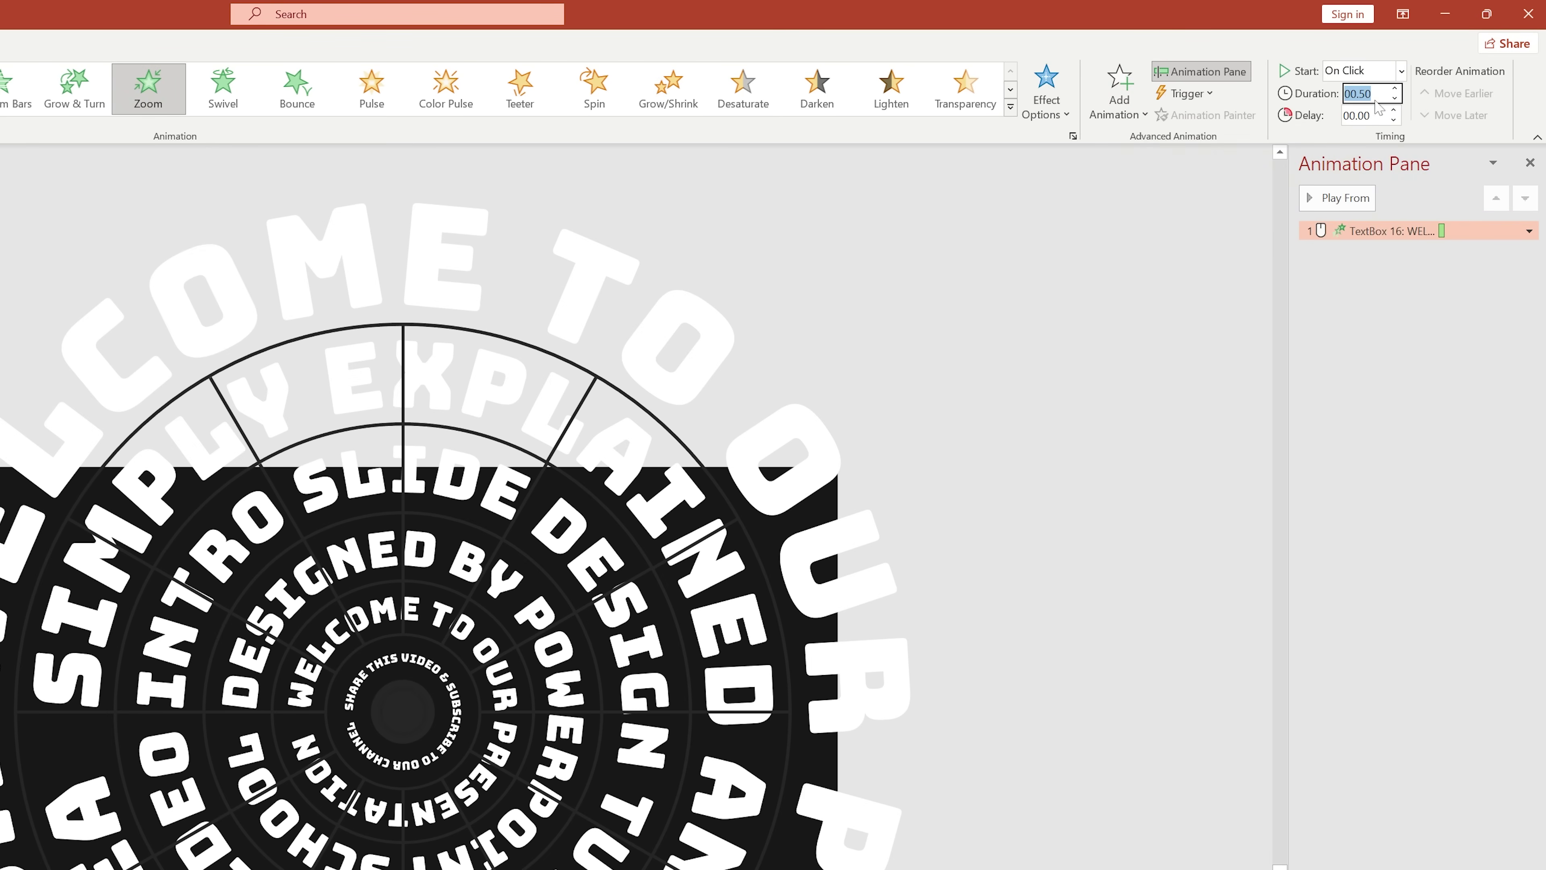
{"action": "type", "text": "1"}
{"action": "key", "text": "Return"}
Add a 15-second Spin to the outer ring that starts with the Zoom, and open its effect options
{"action": "left_click", "coordinate": [806, 454]}
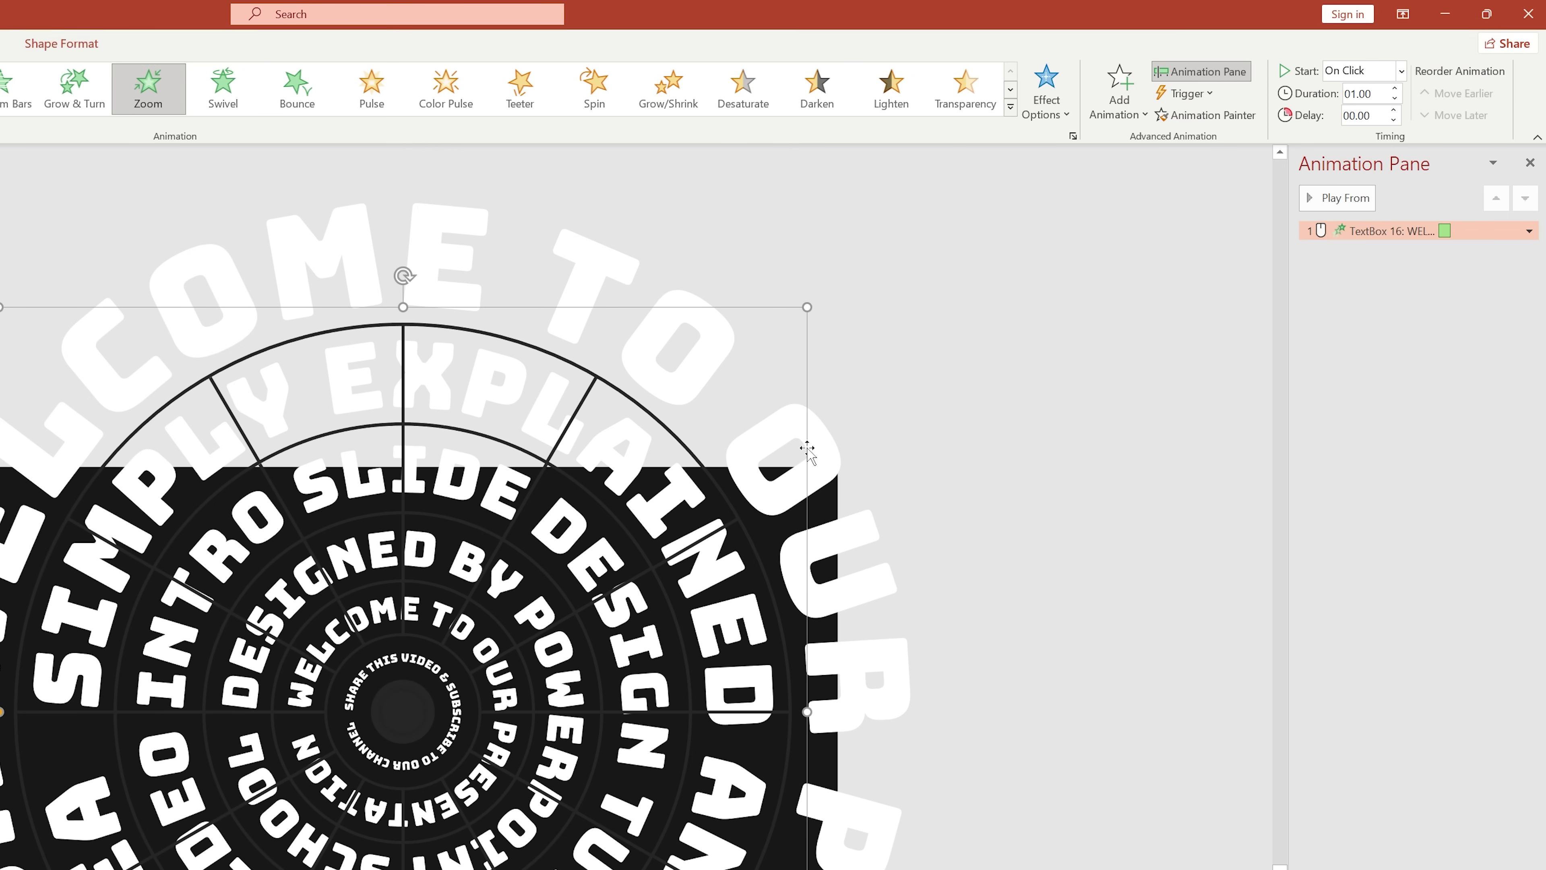
{"action": "left_click", "coordinate": [1119, 92]}
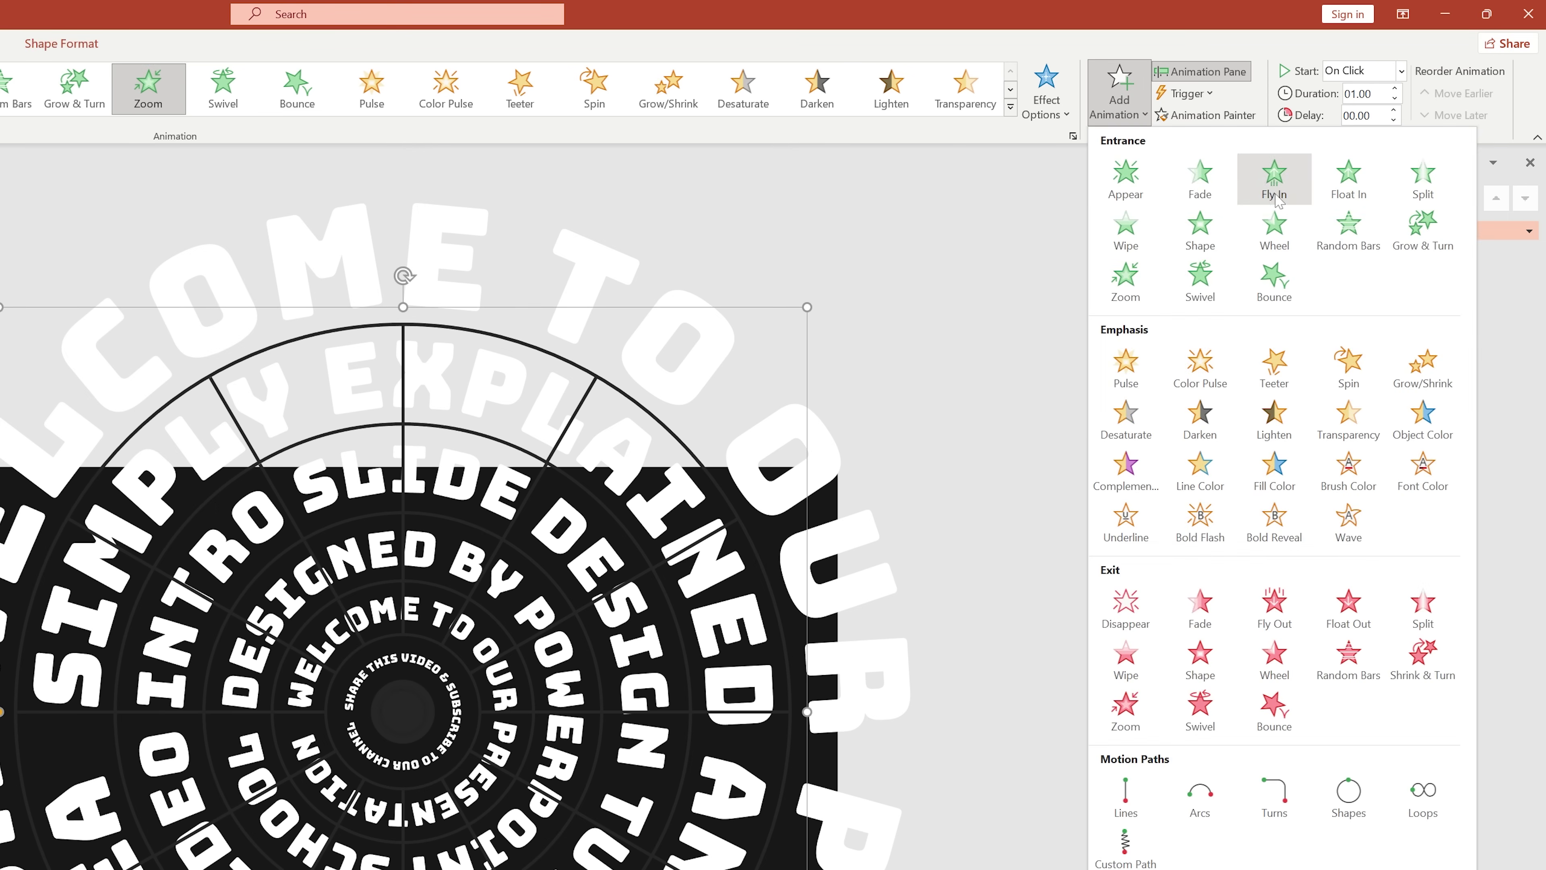
{"action": "left_click", "coordinate": [1373, 374]}
{"action": "left_click", "coordinate": [1363, 72]}
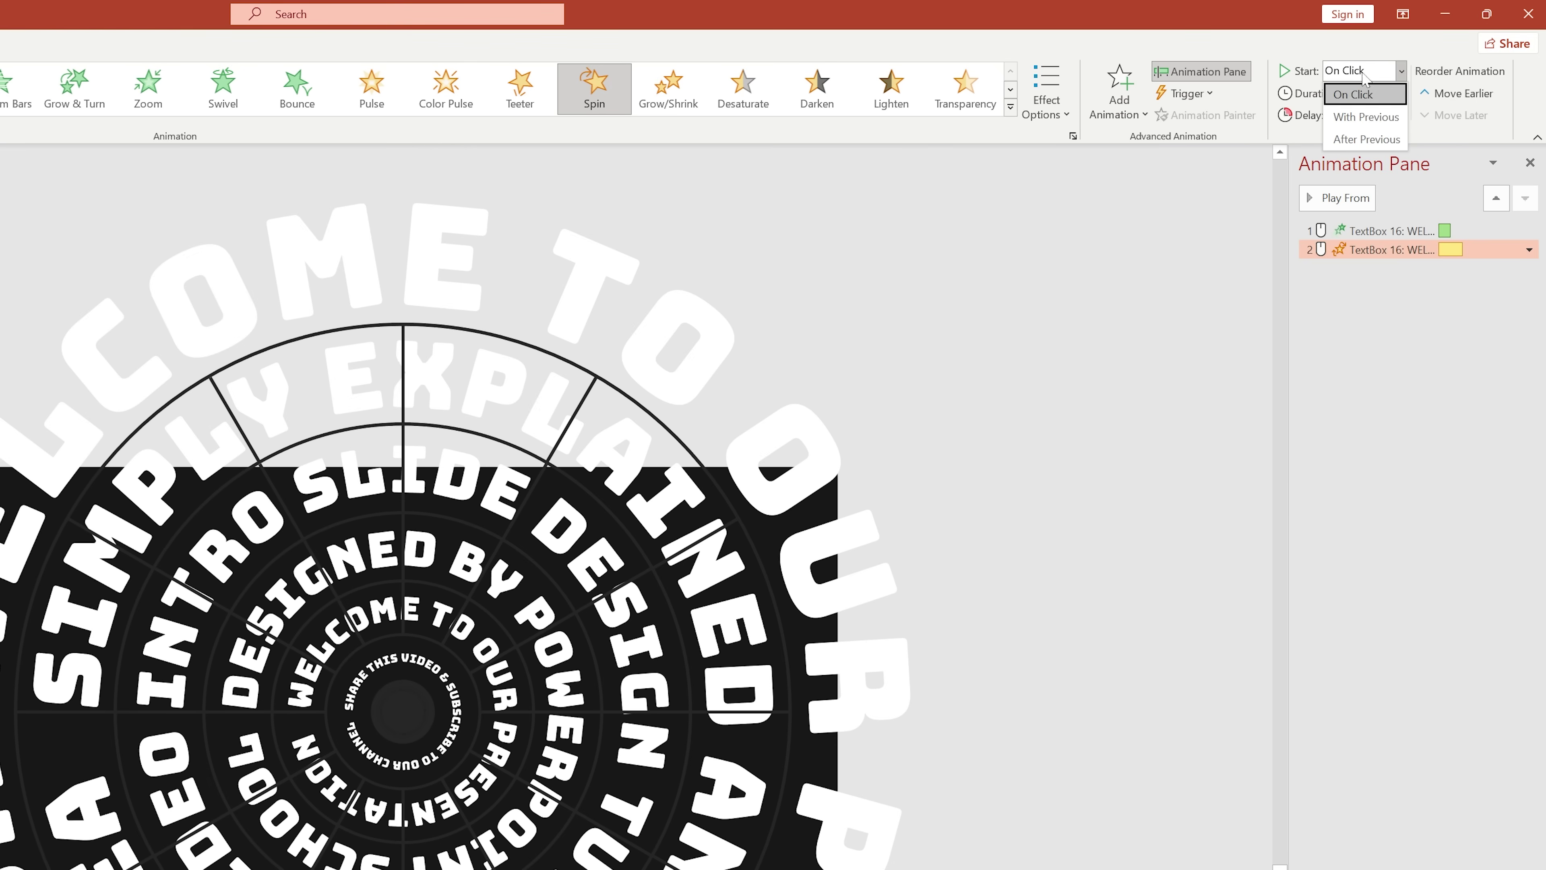
{"action": "left_click", "coordinate": [1378, 116]}
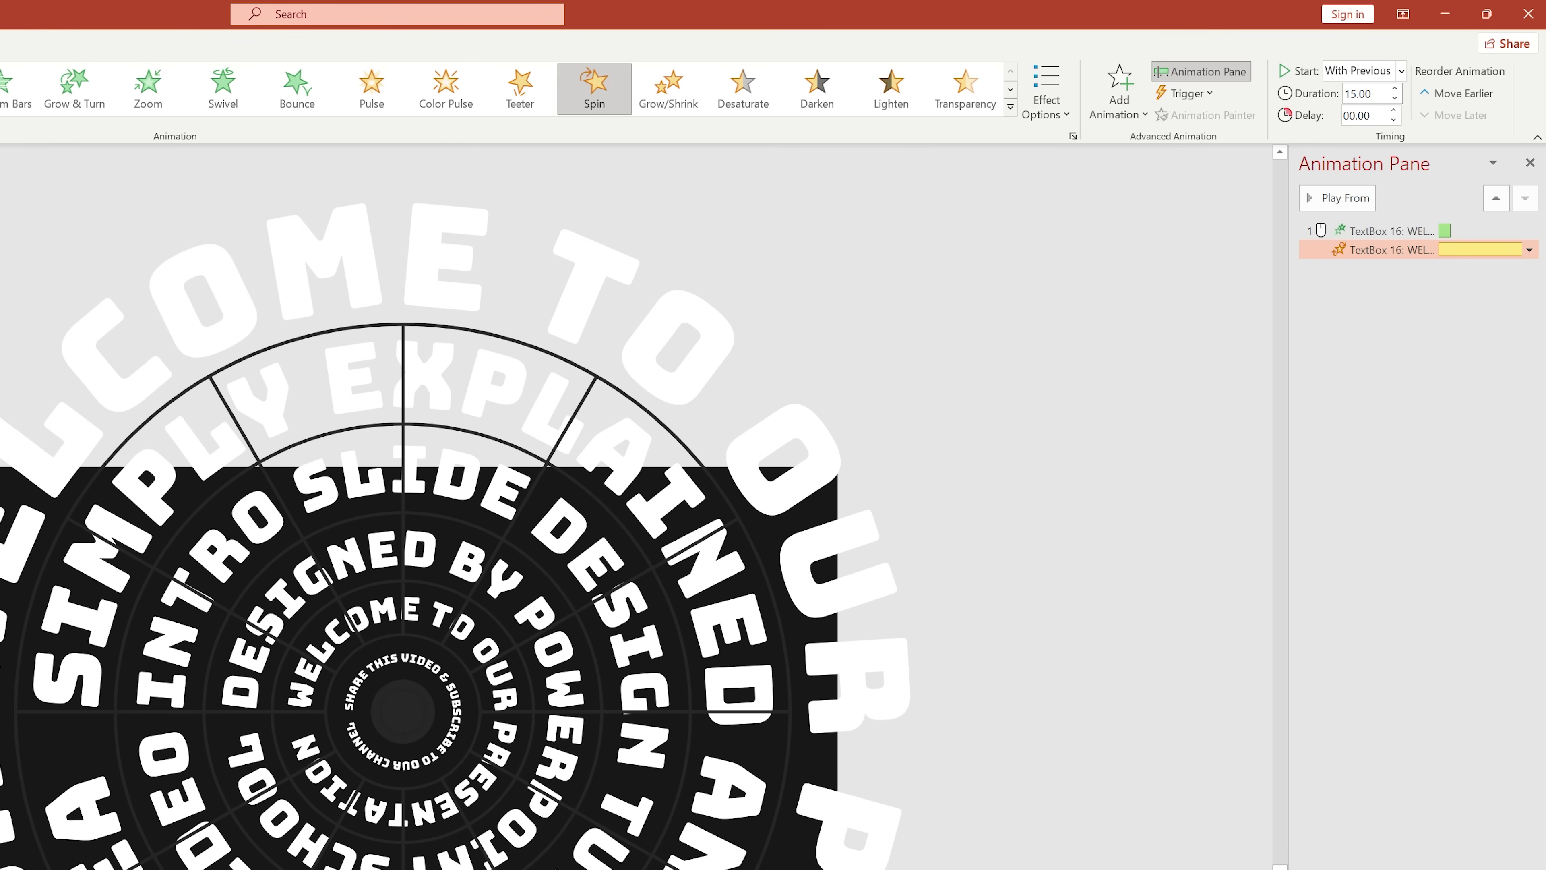
{"action": "left_click", "coordinate": [1530, 250]}
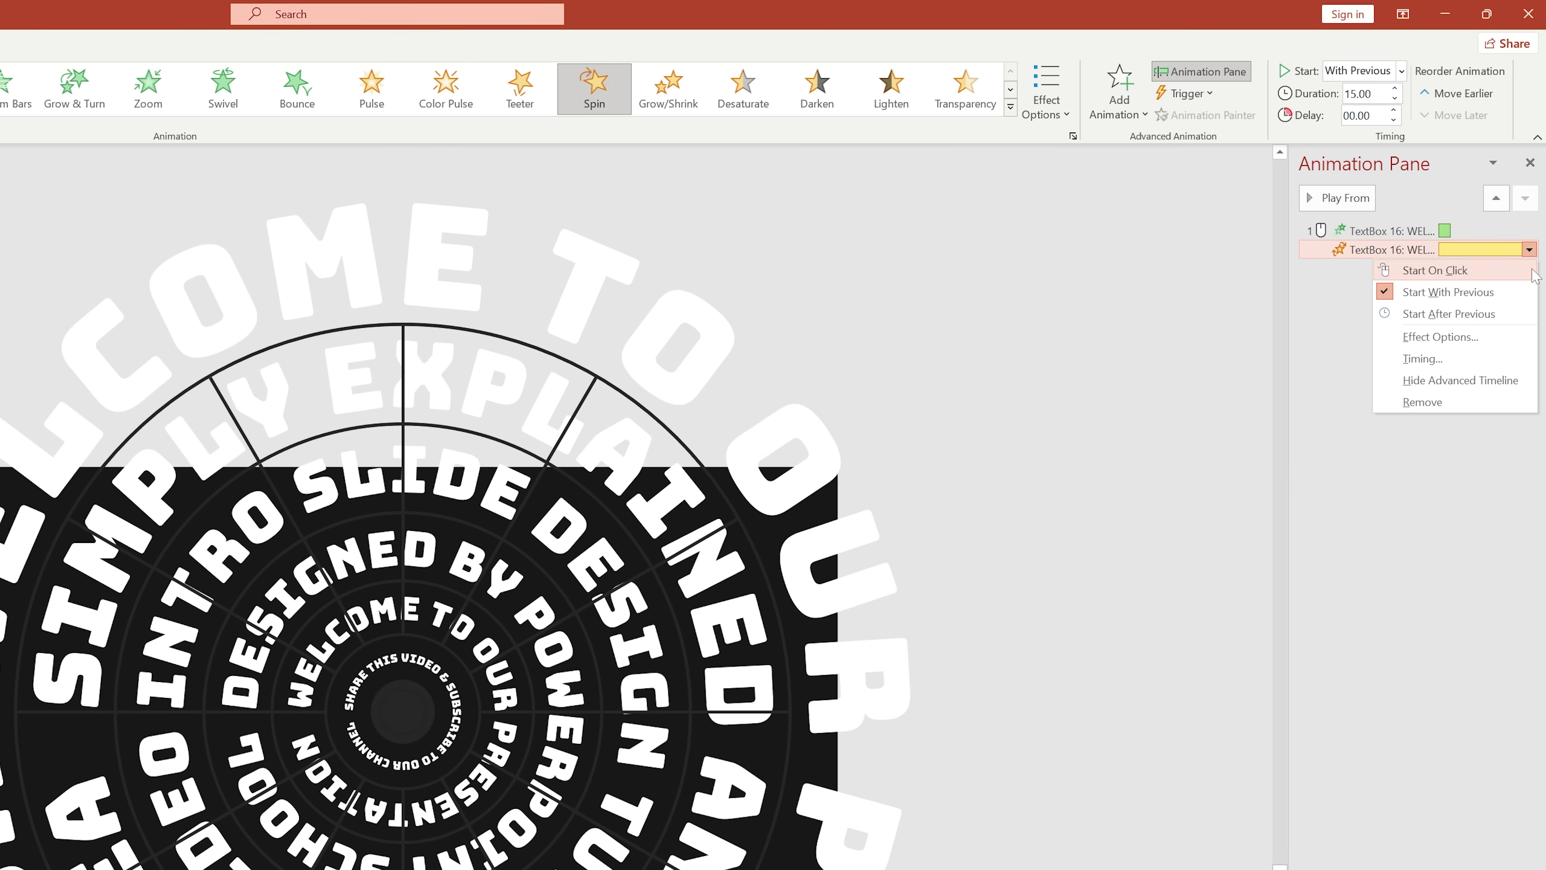
{"action": "left_click", "coordinate": [1432, 335]}
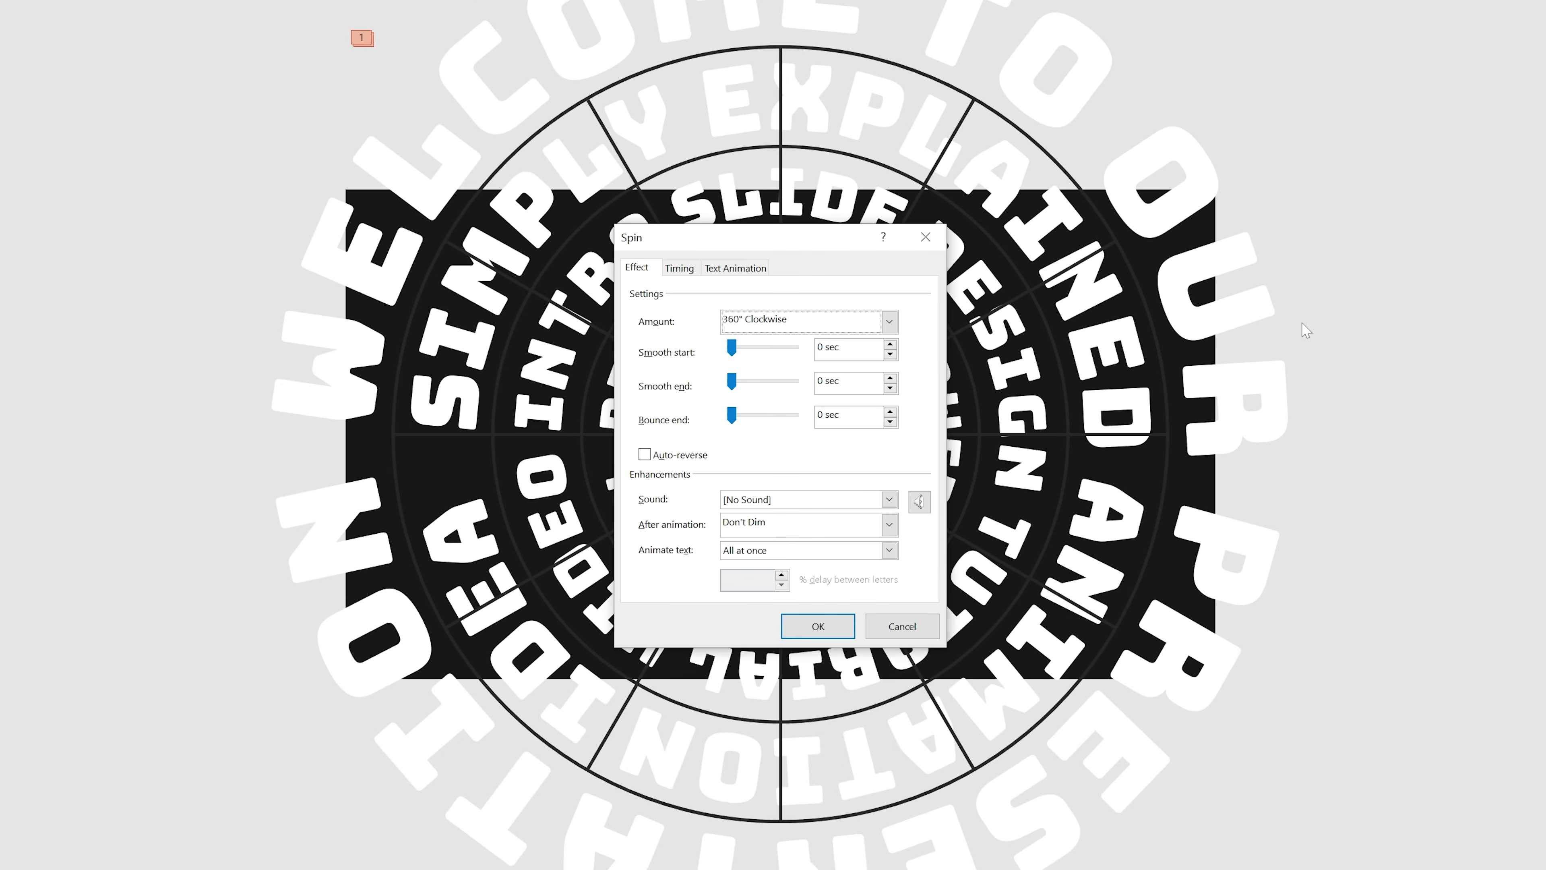
Make the outer ring's Spin turn counterclockwise and repeat until the end of the slide
{"action": "left_click", "coordinate": [889, 321]}
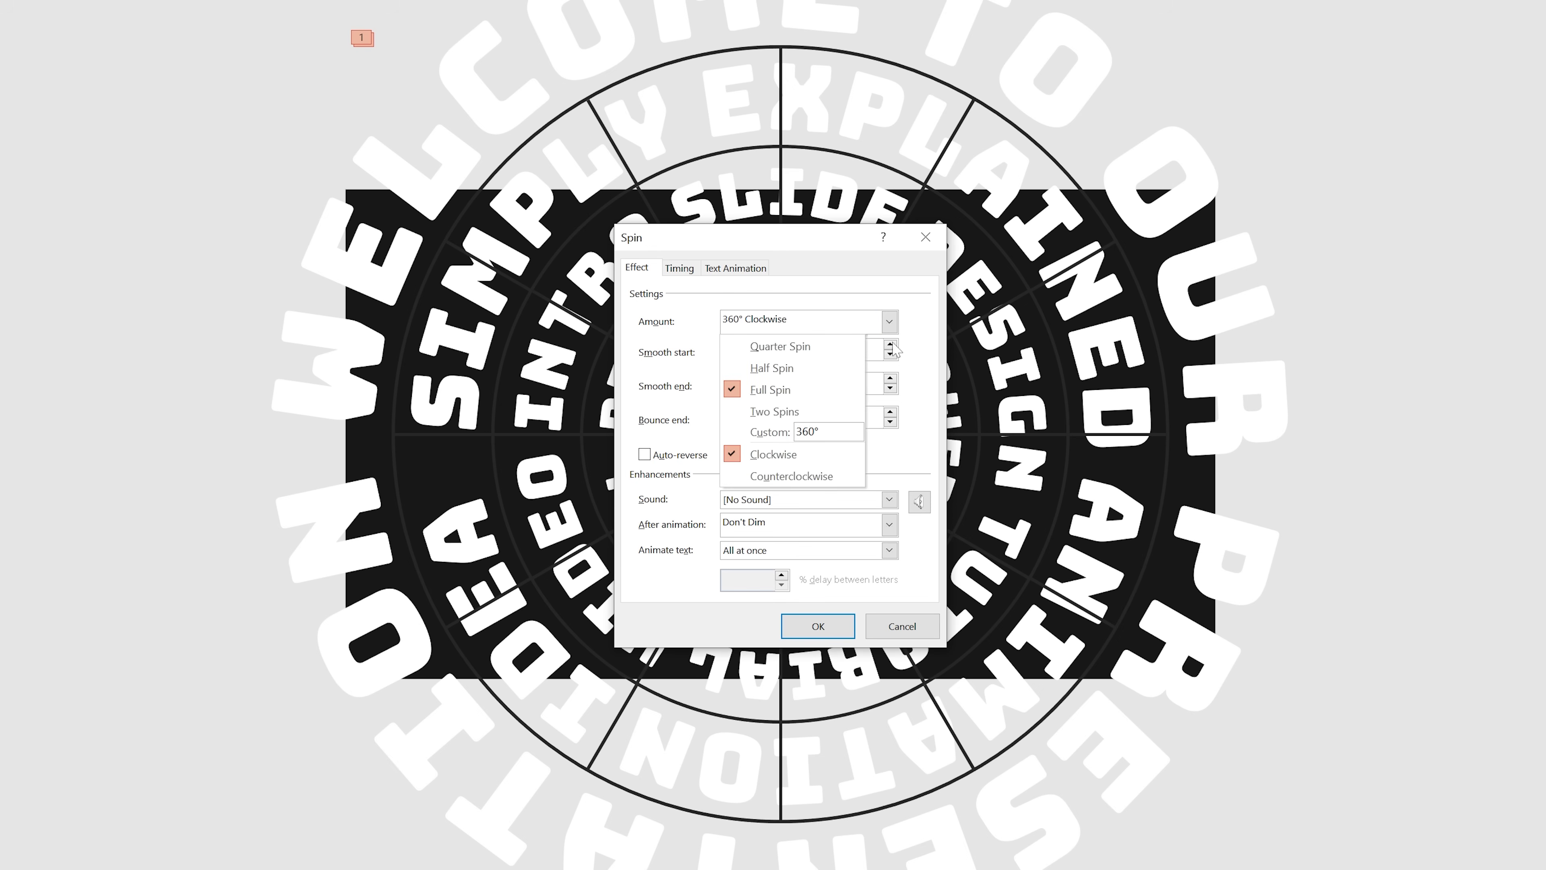
{"action": "left_click", "coordinate": [830, 480]}
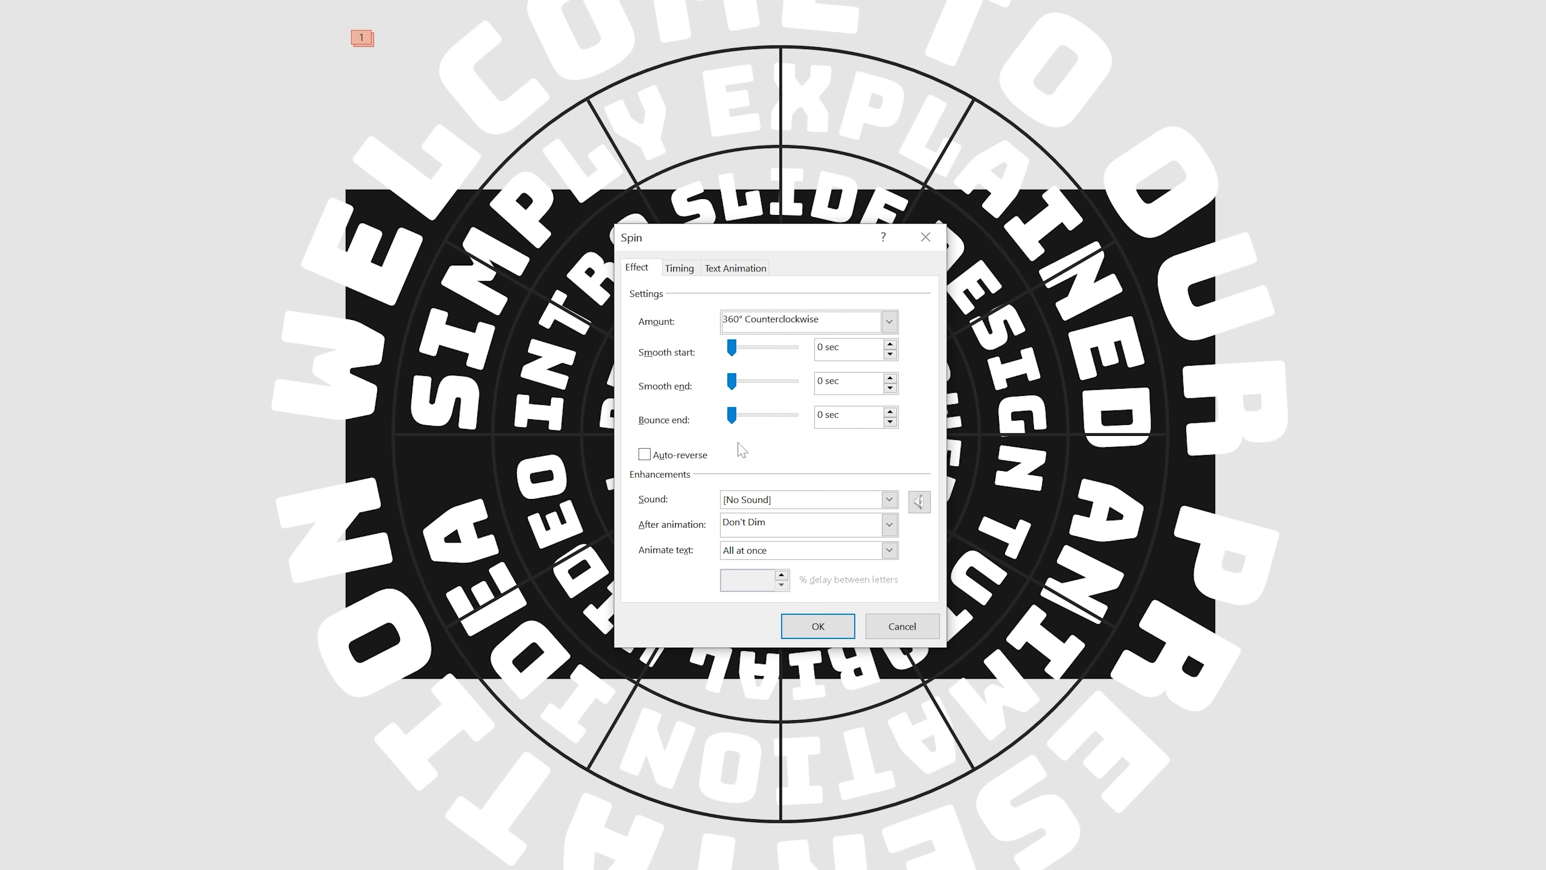
{"action": "left_click", "coordinate": [681, 270]}
{"action": "left_click", "coordinate": [817, 367]}
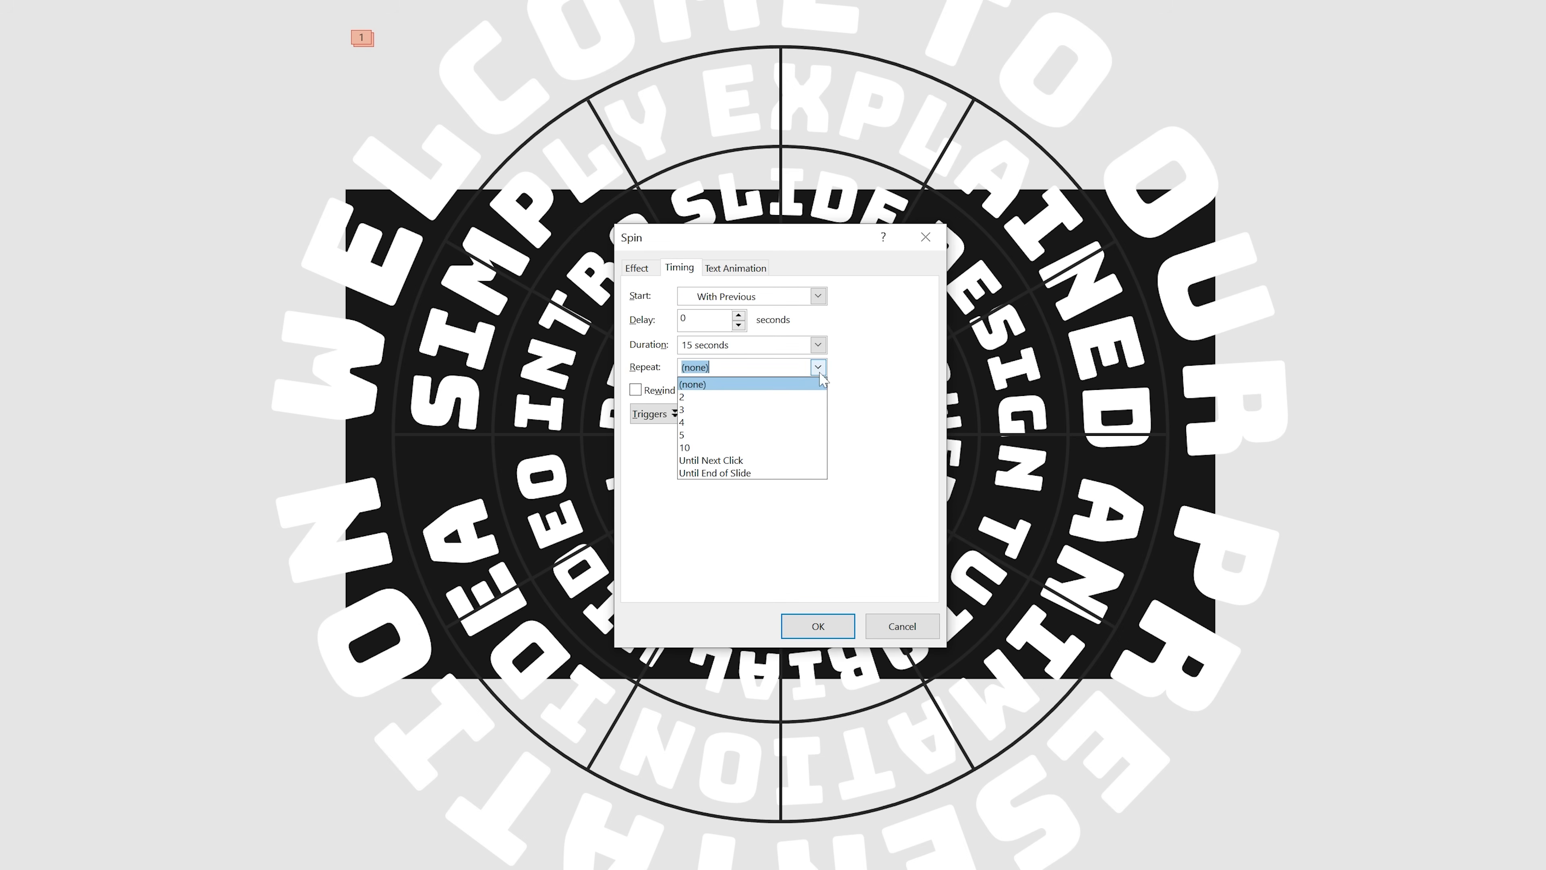
{"action": "left_click", "coordinate": [774, 473]}
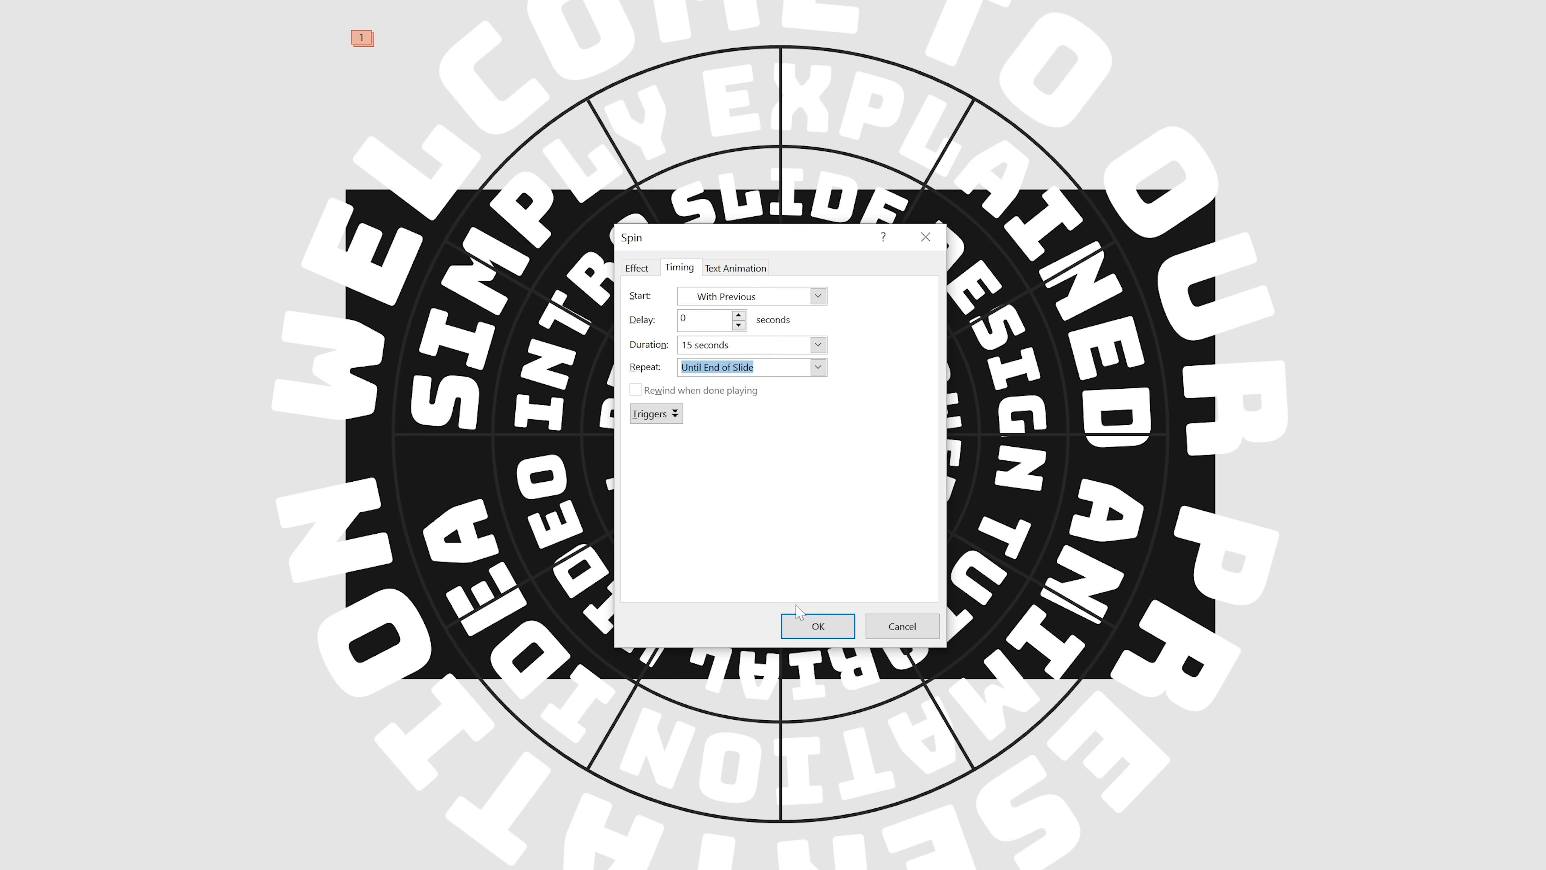
{"action": "left_click", "coordinate": [805, 625]}
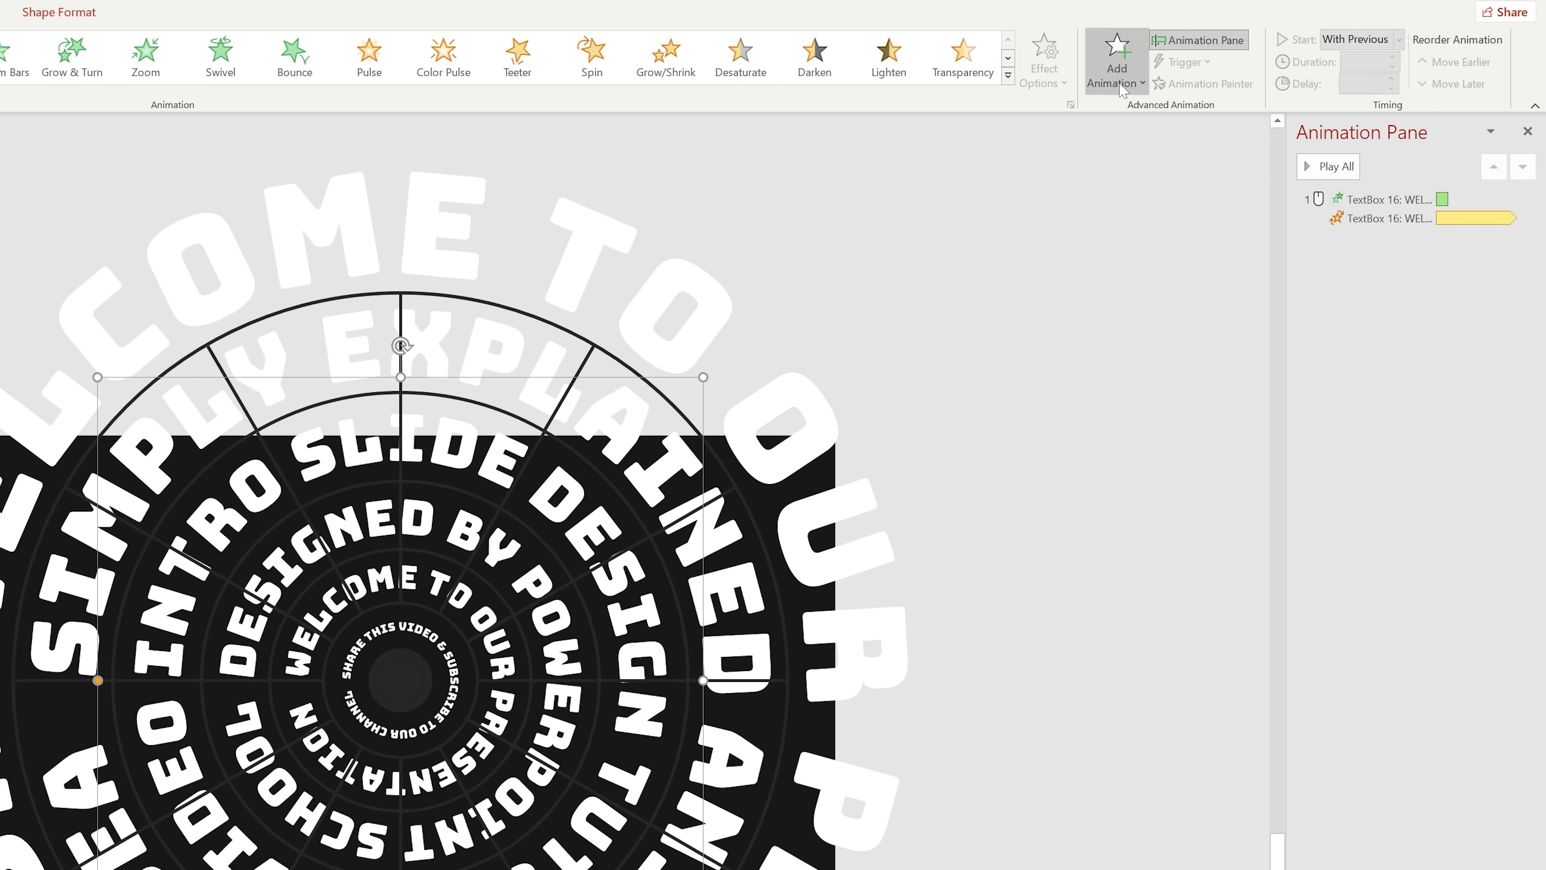
Give the second ring a Zoom entrance starting with previous after a 0.05 s delay
{"action": "left_click", "coordinate": [1117, 61]}
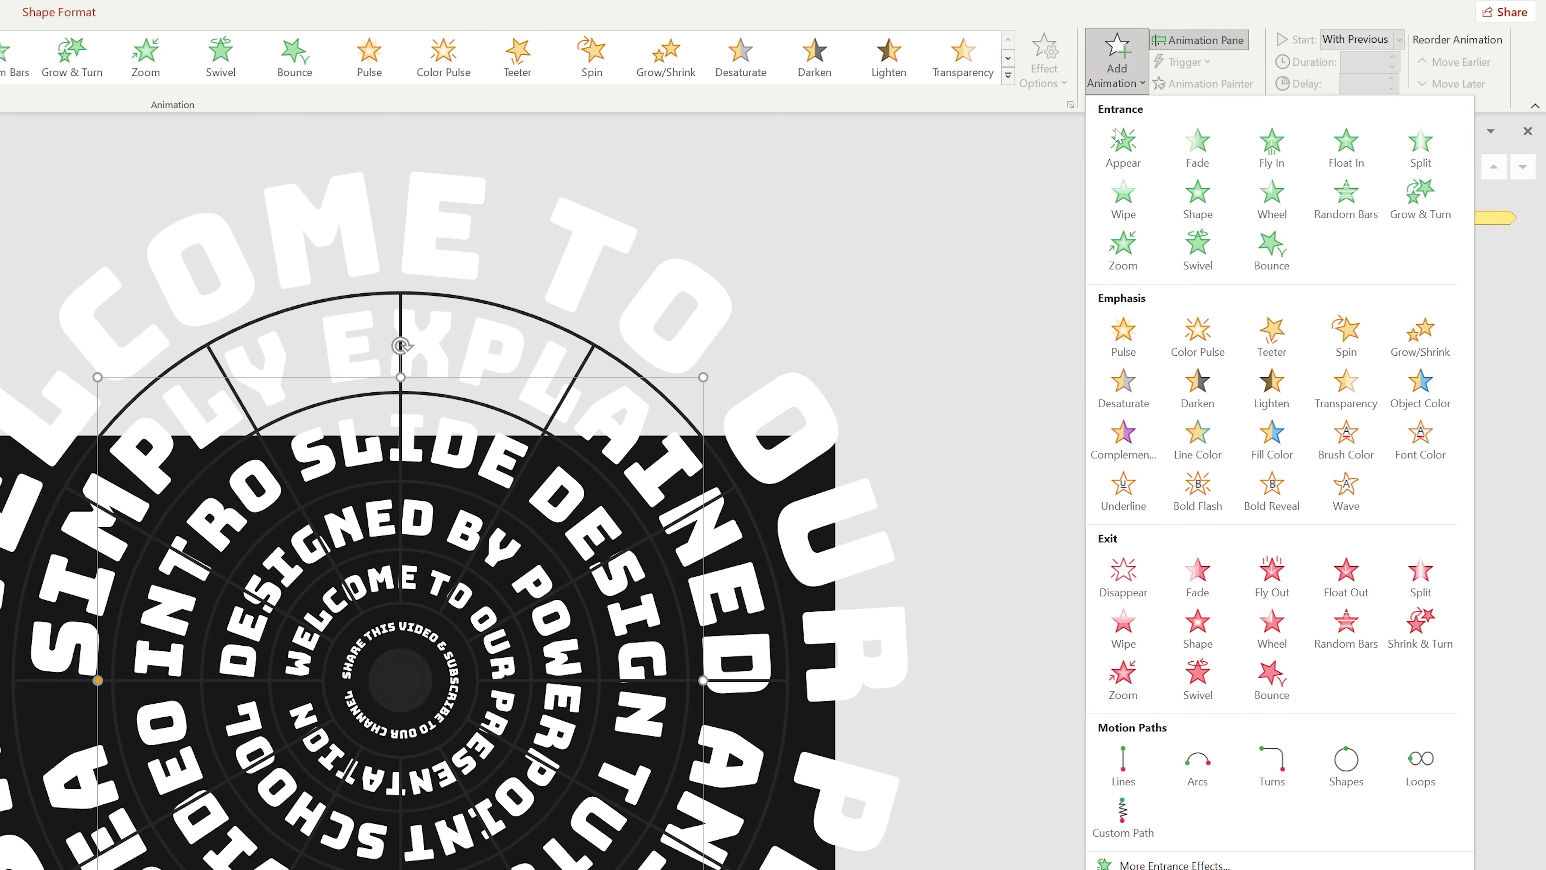
{"action": "left_click", "coordinate": [1130, 269]}
{"action": "left_click", "coordinate": [1399, 39]}
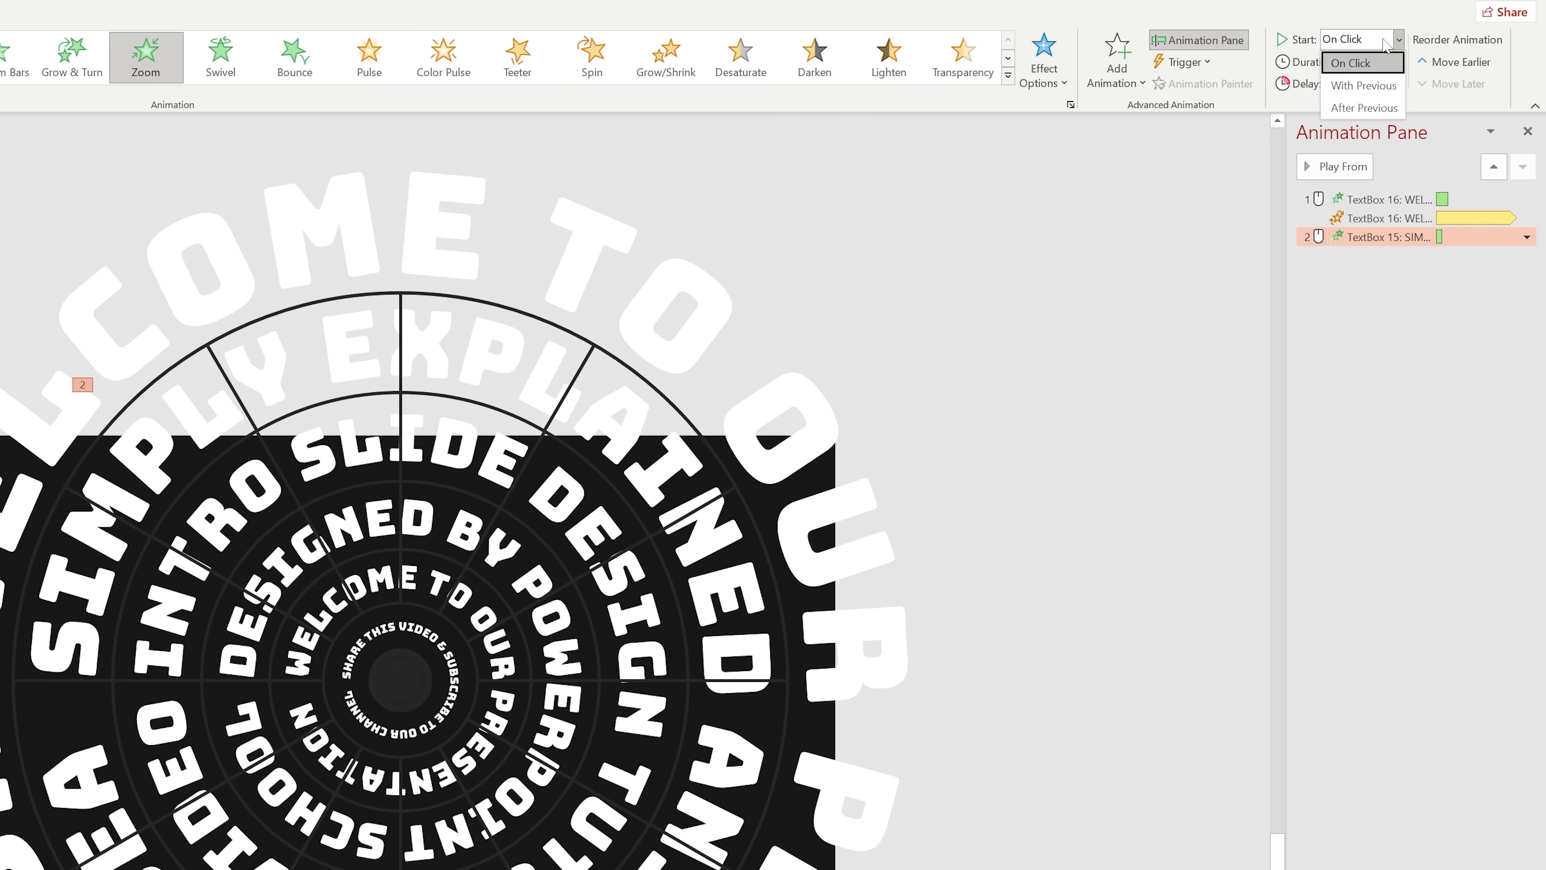
{"action": "left_click", "coordinate": [1386, 85]}
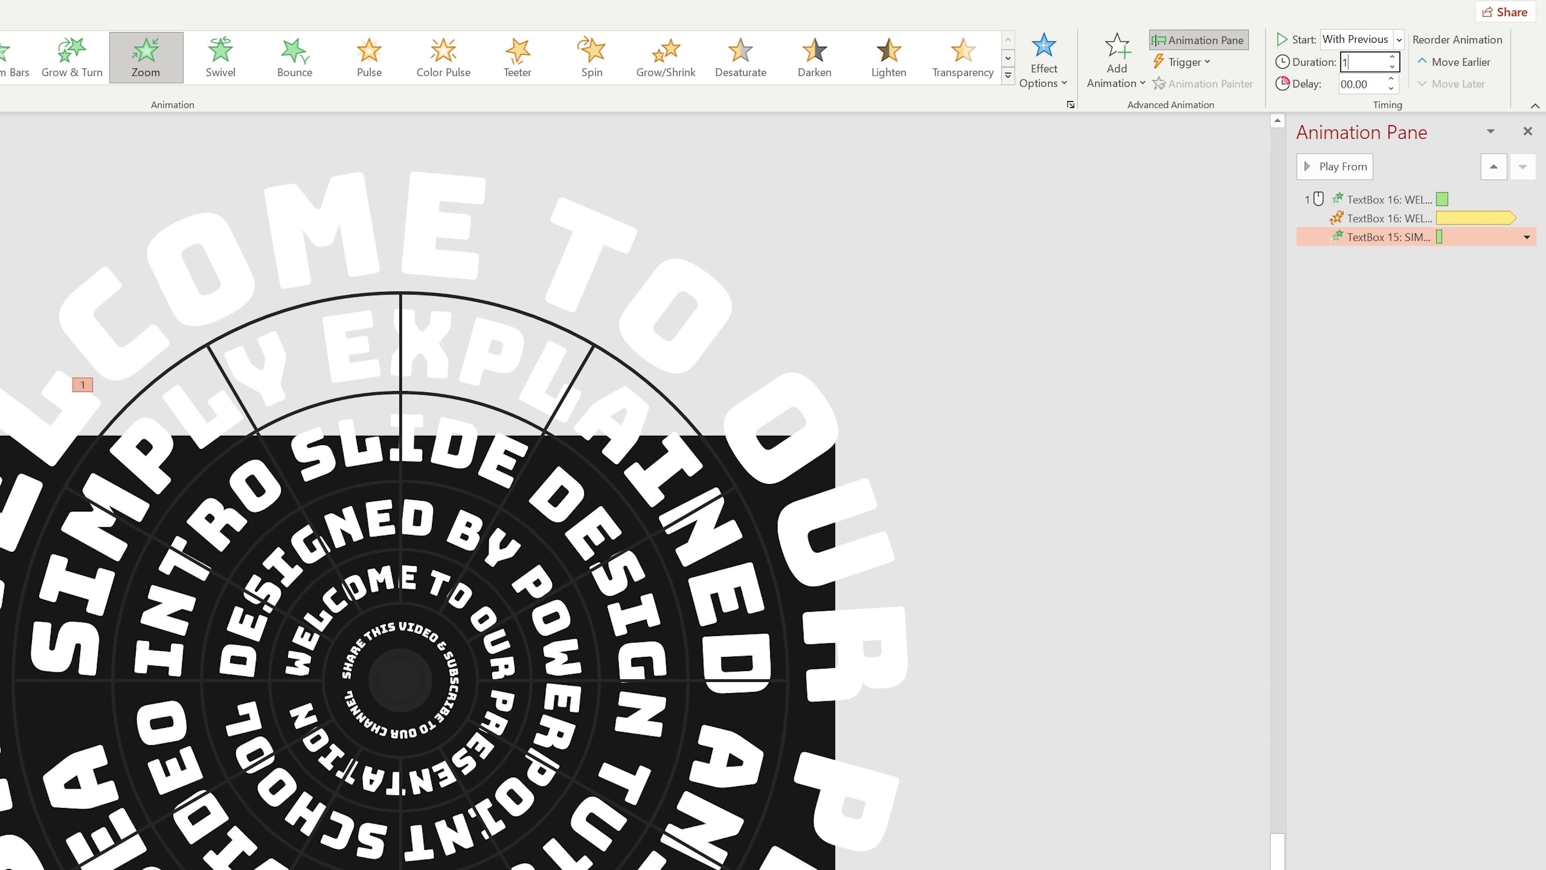
{"action": "left_click", "coordinate": [1374, 84]}
{"action": "left_click", "coordinate": [1373, 84]}
{"action": "key", "text": "BackSpace"}
{"action": "left_click", "coordinate": [401, 345]}
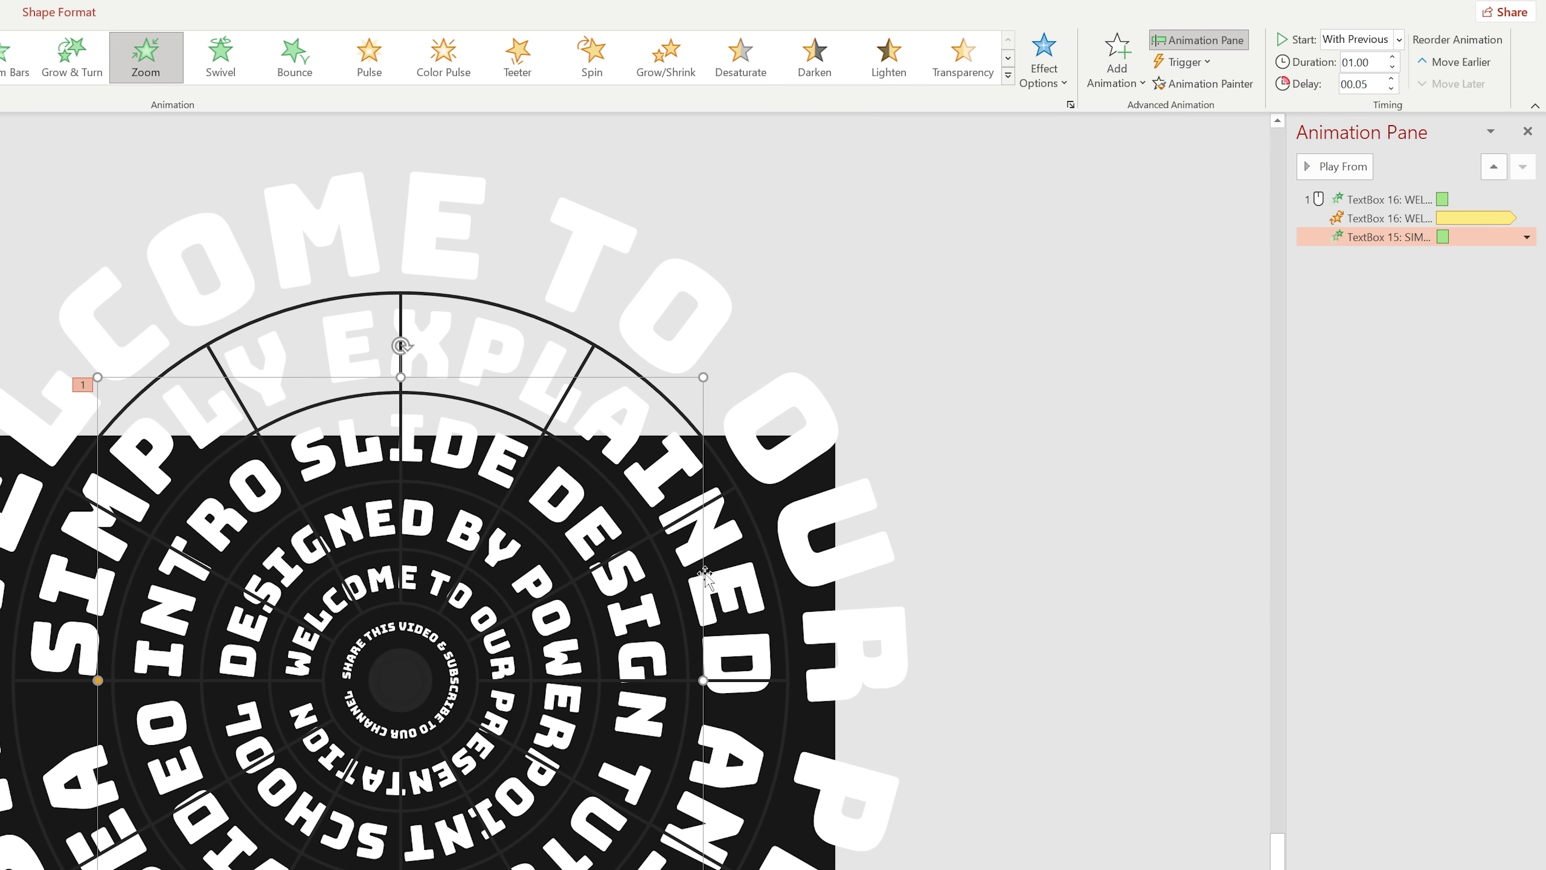
Add a 15-second Spin to the second ring, starting with previous
{"action": "left_click", "coordinate": [1125, 76]}
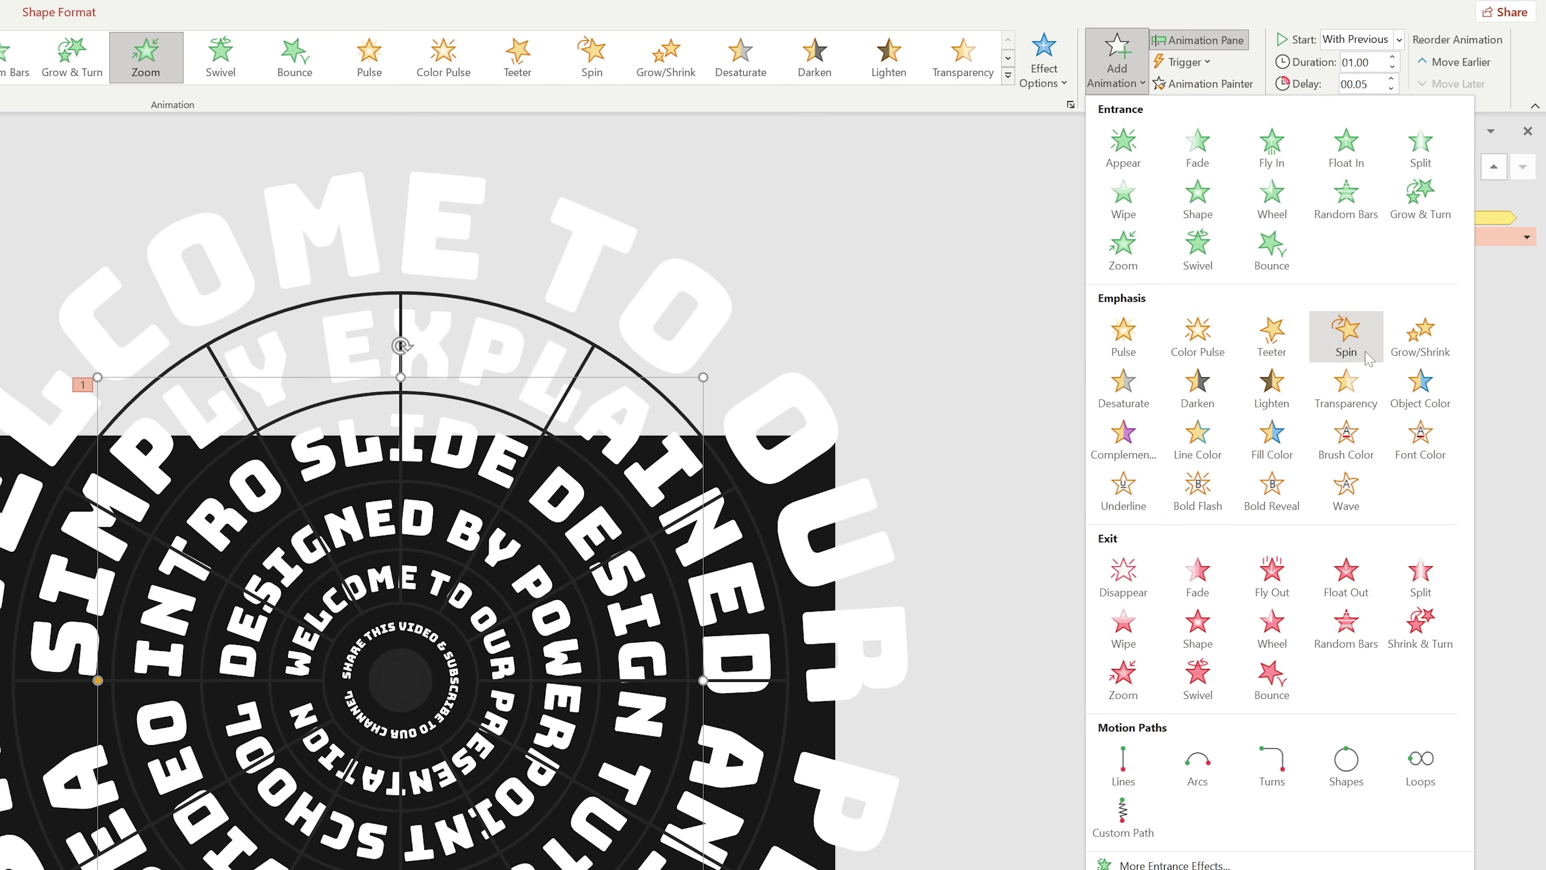
{"action": "left_click", "coordinate": [1346, 337]}
{"action": "left_click", "coordinate": [1398, 39]}
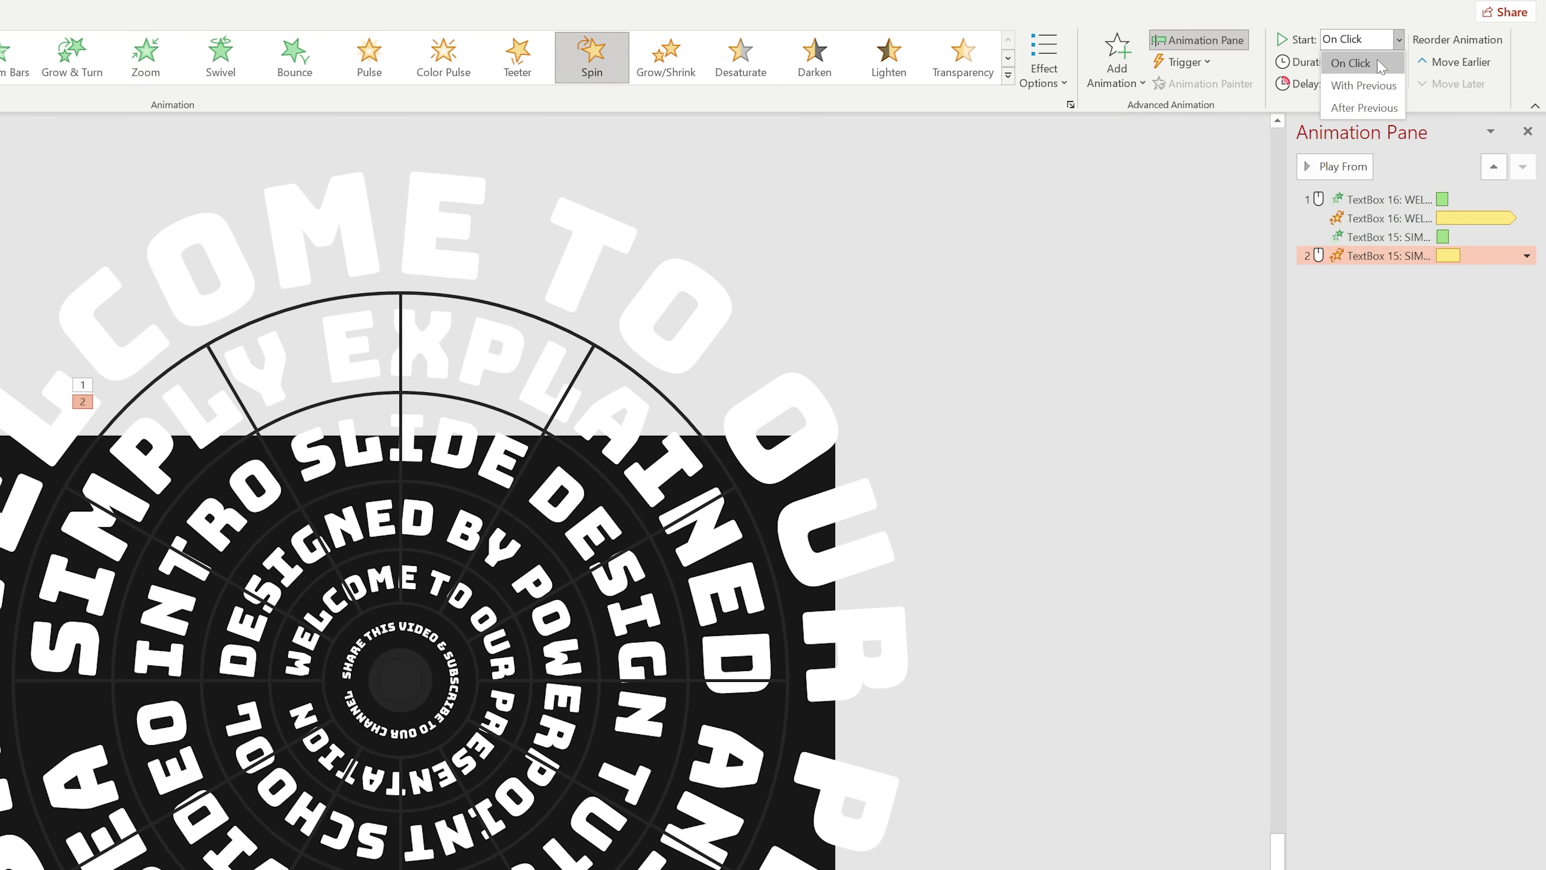
{"action": "left_click", "coordinate": [1380, 85]}
{"action": "double_click", "coordinate": [1363, 62]}
{"action": "type", "text": "15"}
{"action": "key", "text": "Return"}
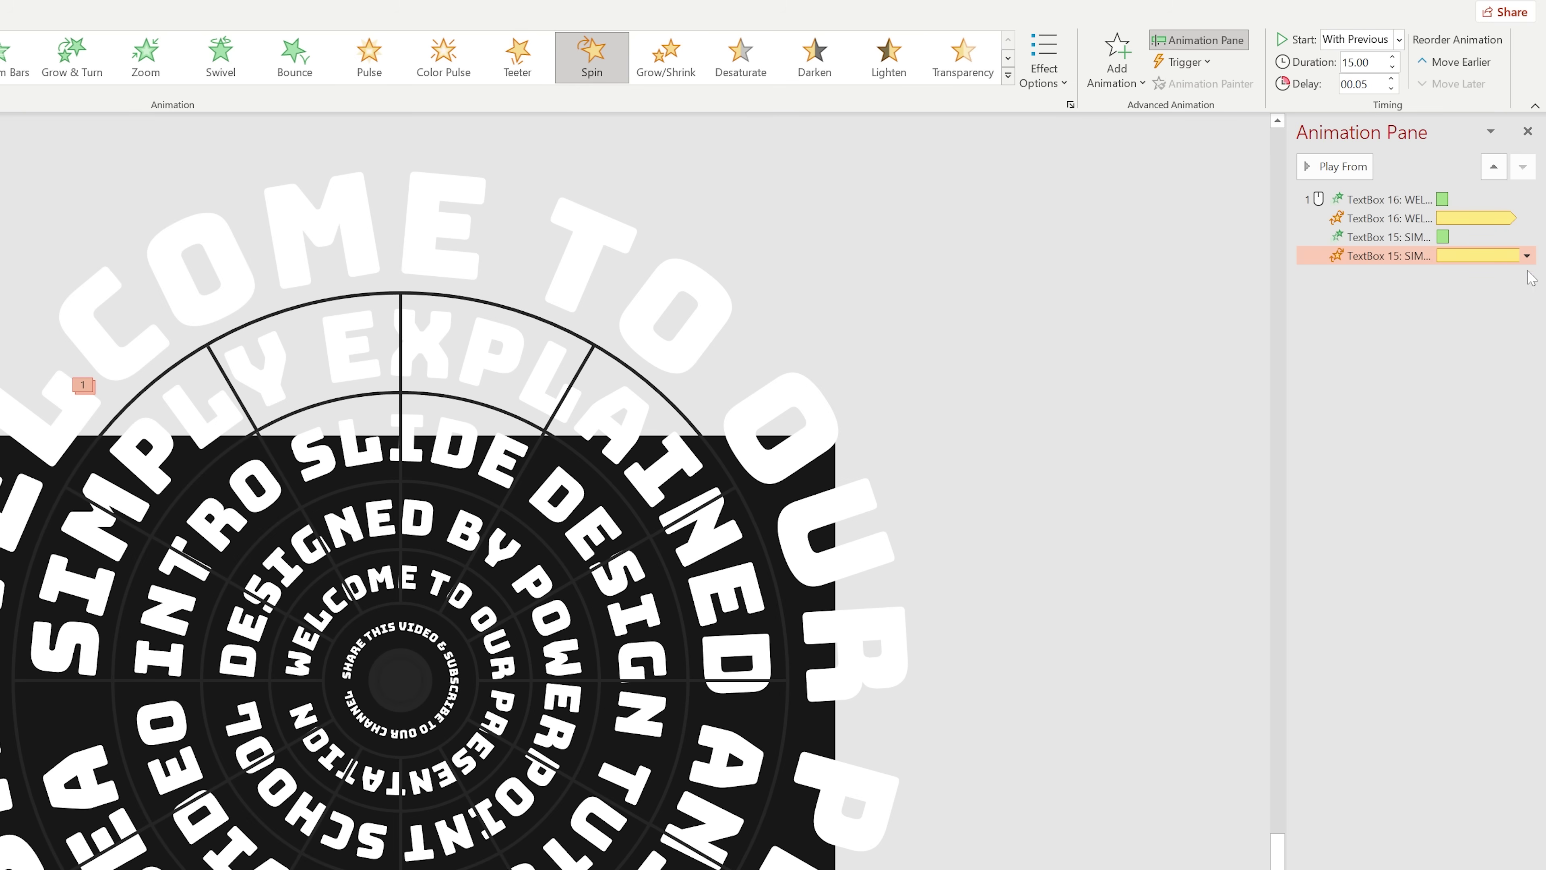
Set the second ring's Spin to repeat until the end of the slide
{"action": "left_click", "coordinate": [1527, 255]}
{"action": "left_click", "coordinate": [1418, 343]}
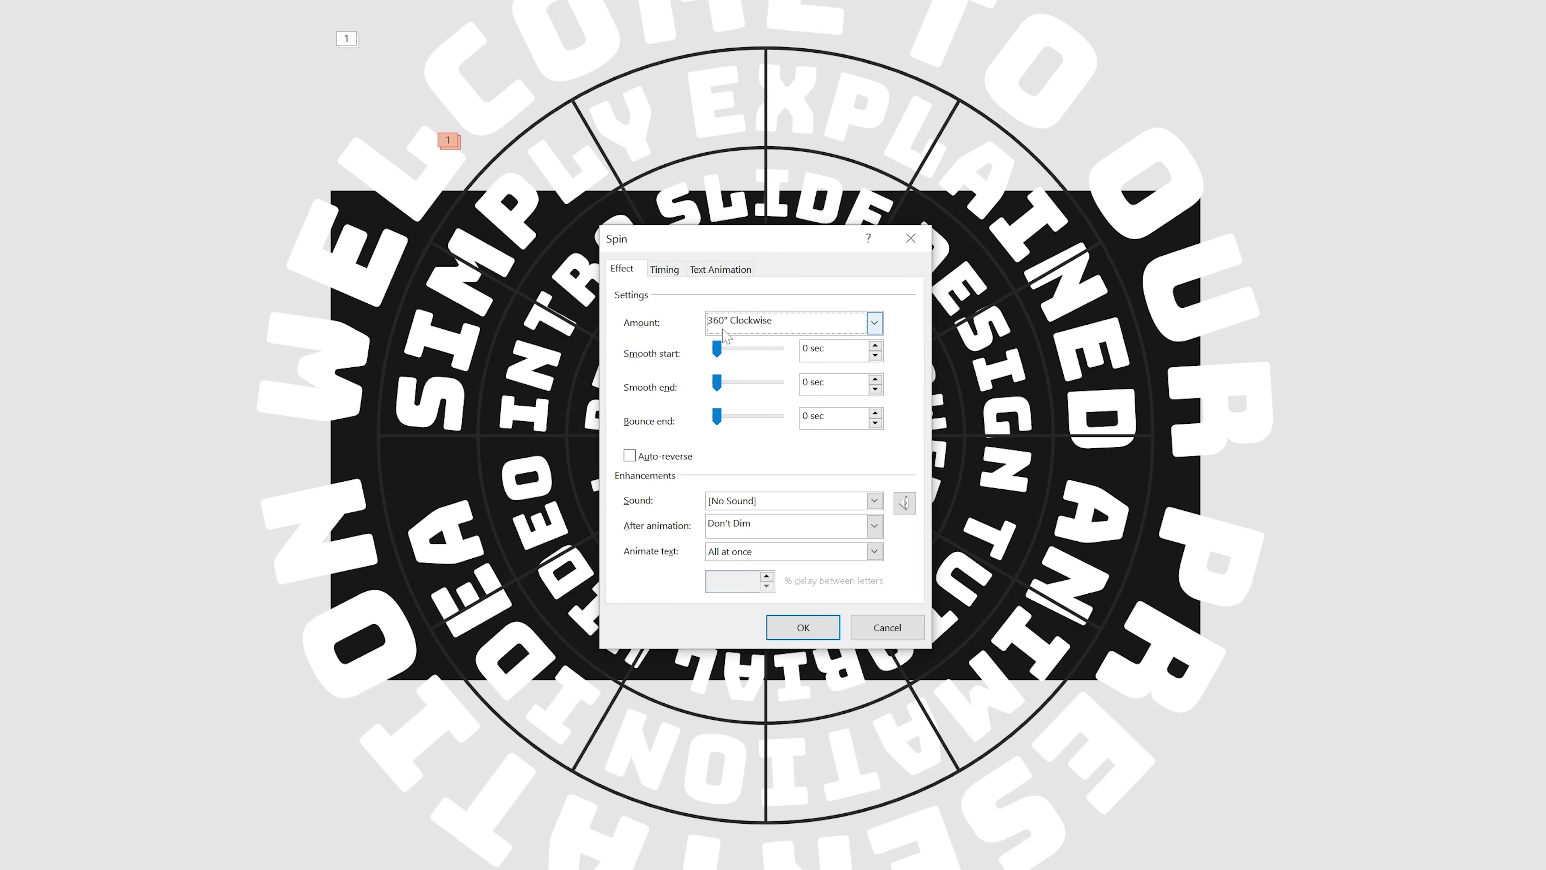
{"action": "left_click", "coordinate": [670, 276]}
{"action": "left_click", "coordinate": [803, 368]}
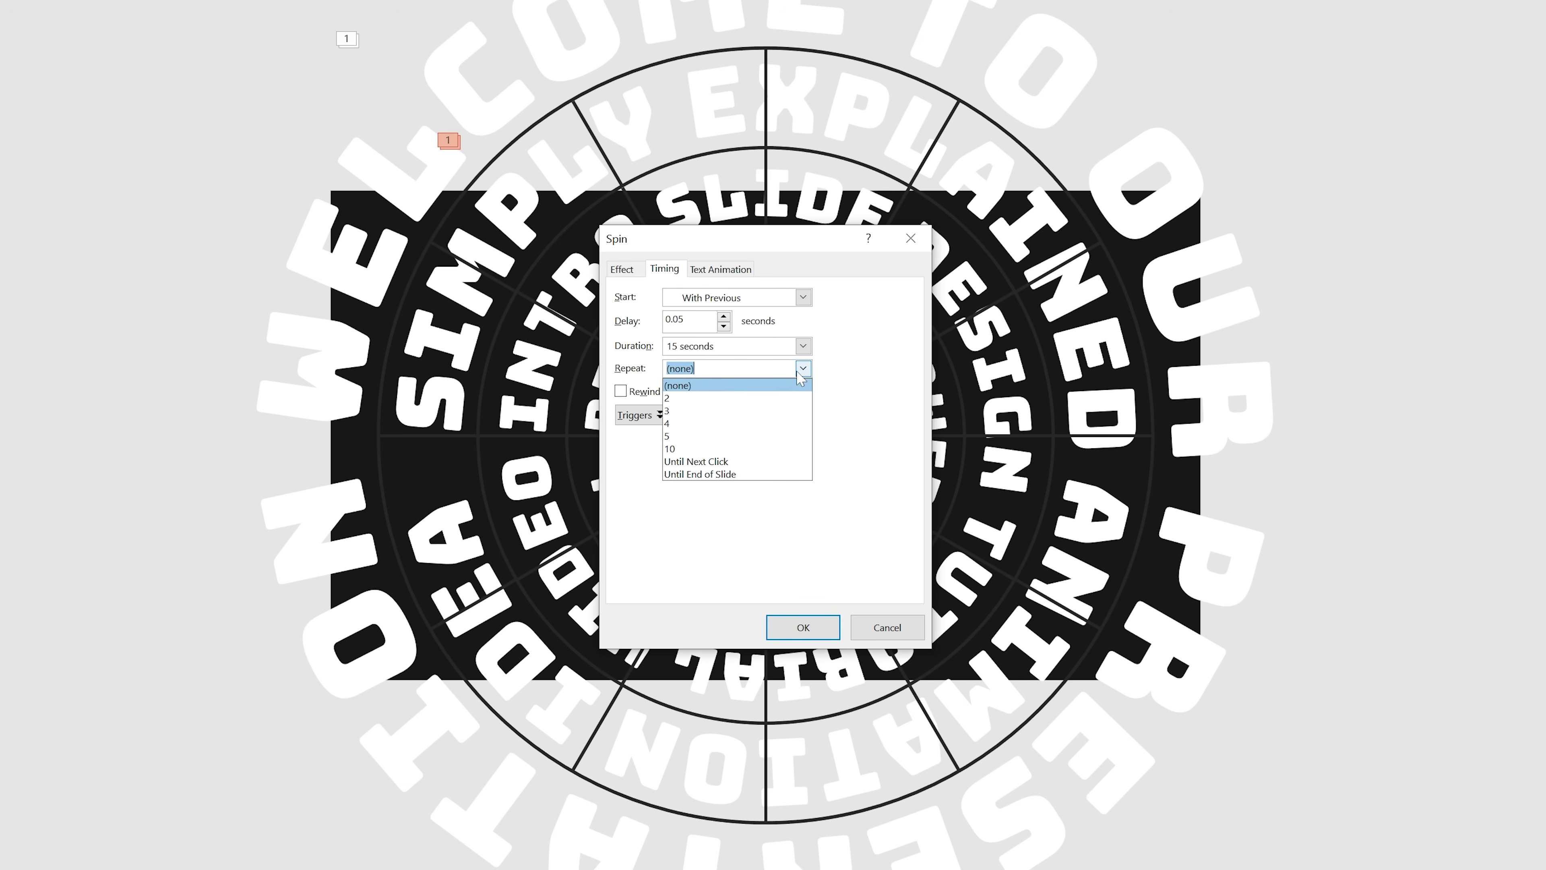
{"action": "left_click", "coordinate": [779, 475]}
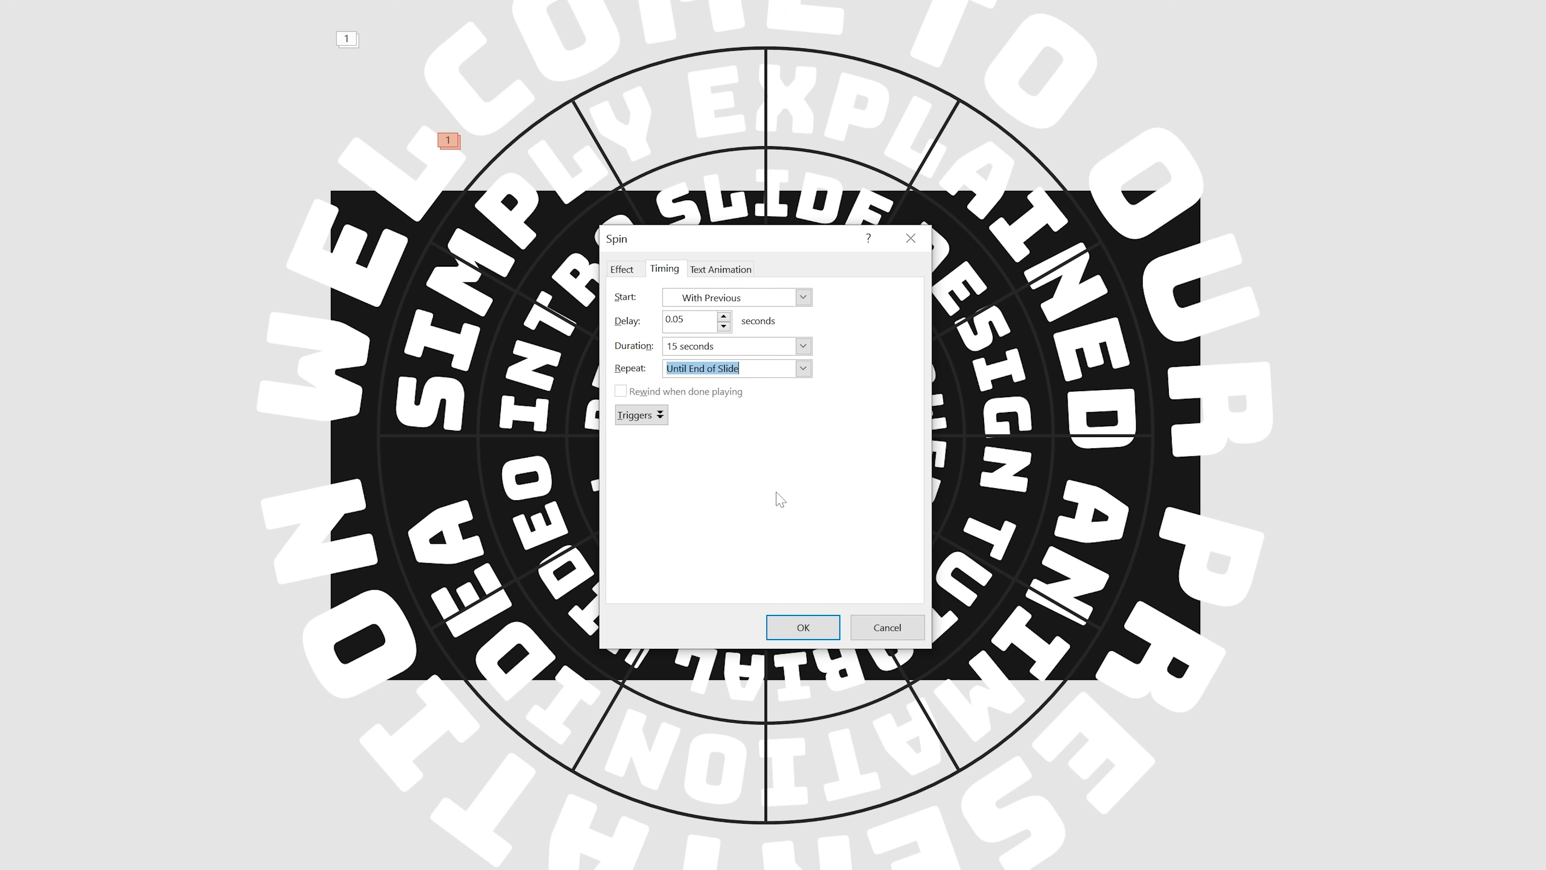
{"action": "left_click", "coordinate": [801, 627]}
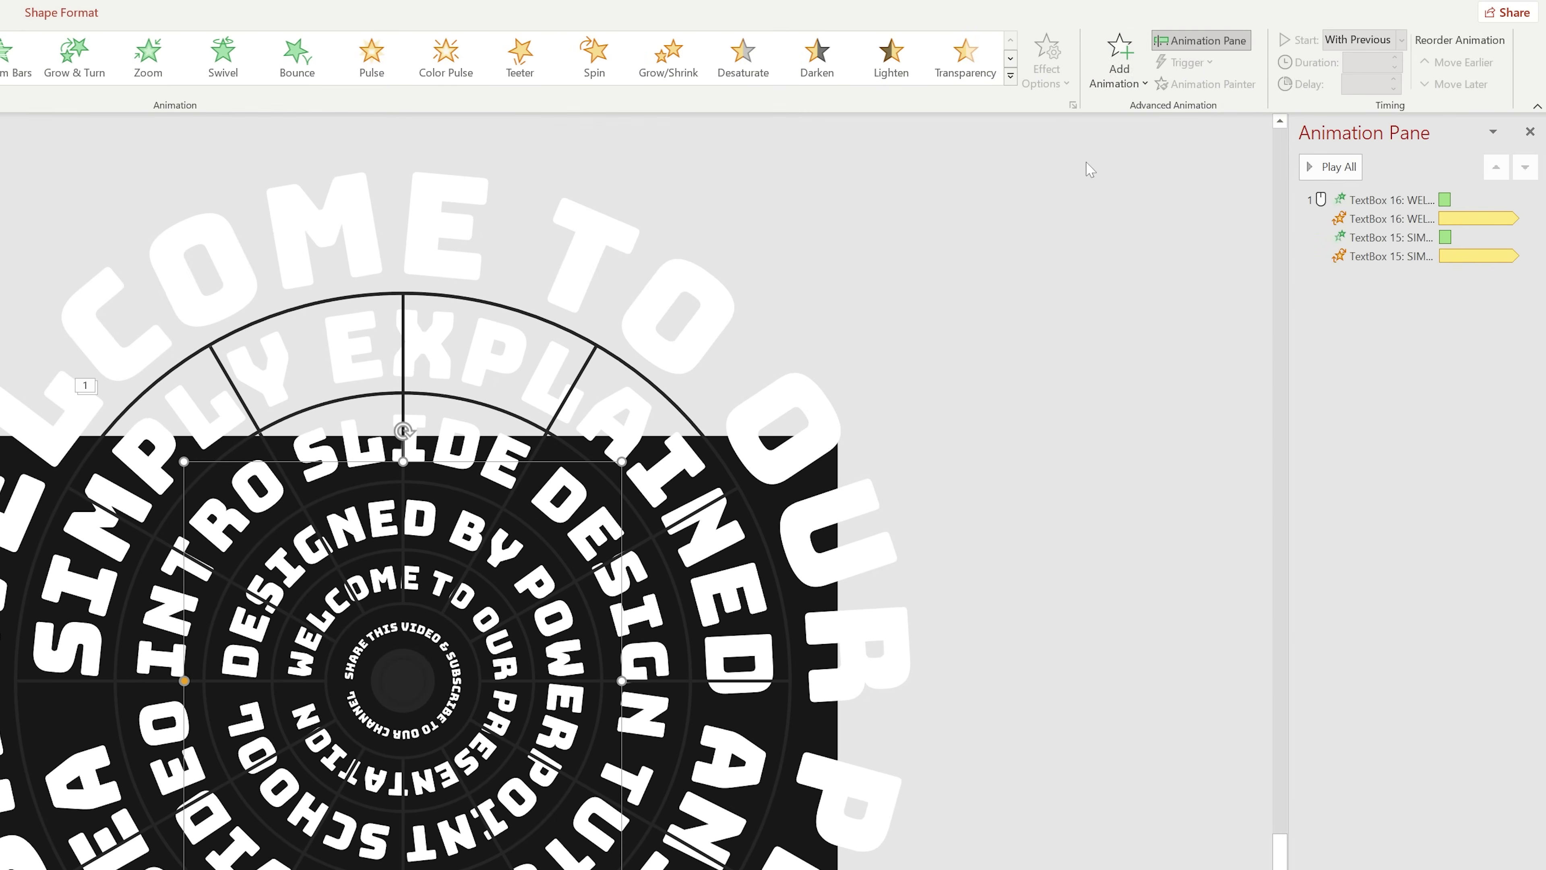
Give the third ring a Zoom entrance starting with previous after a 0.1 s delay
{"action": "left_click", "coordinate": [1118, 80]}
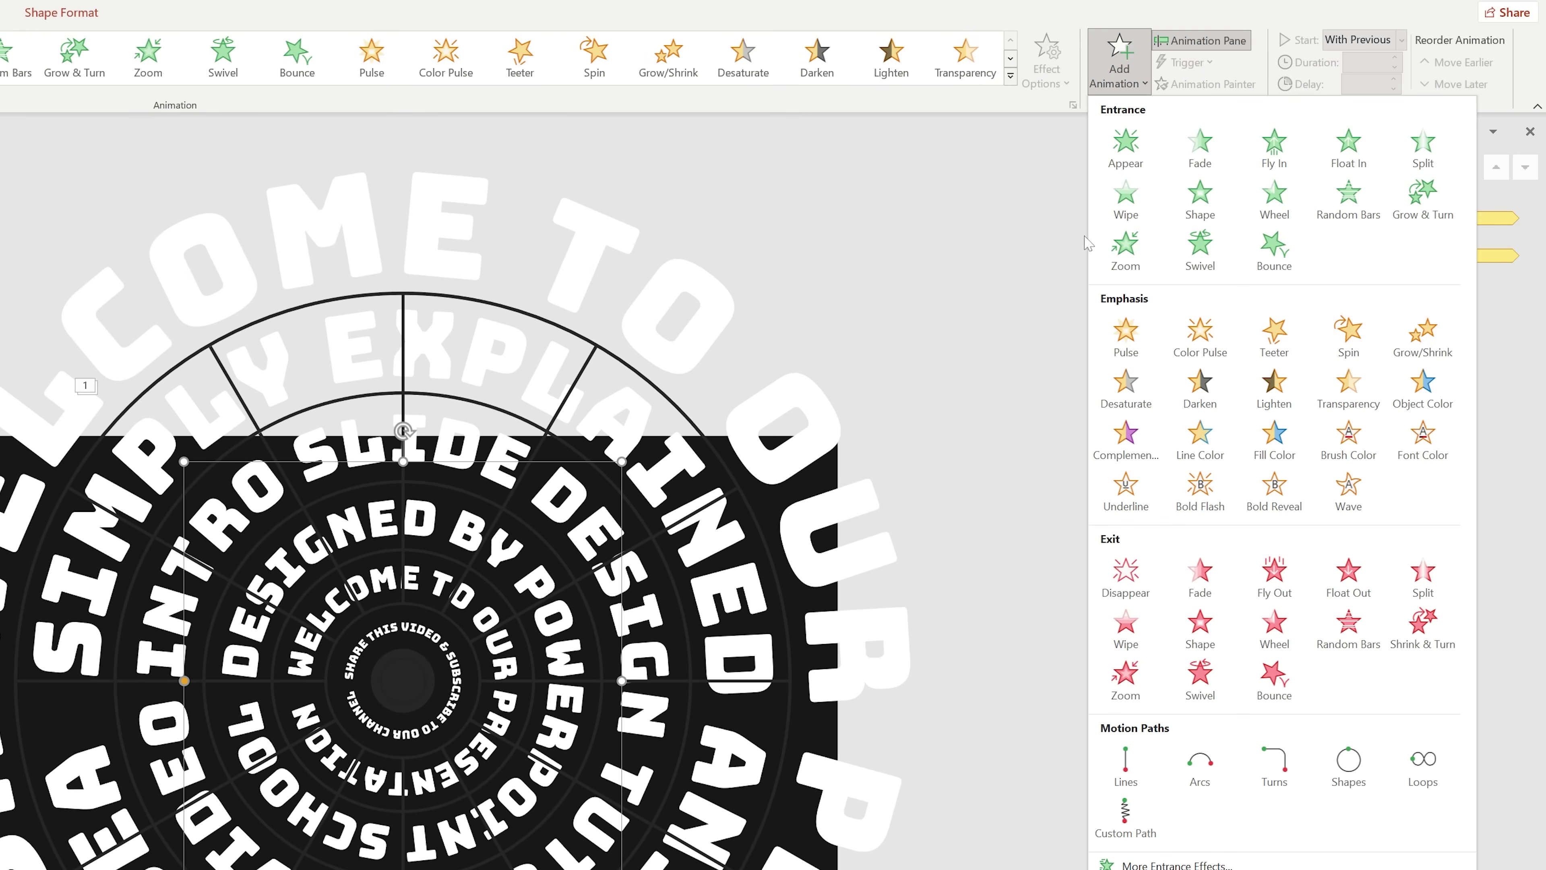
{"action": "left_click", "coordinate": [1125, 247]}
{"action": "left_click", "coordinate": [1400, 40]}
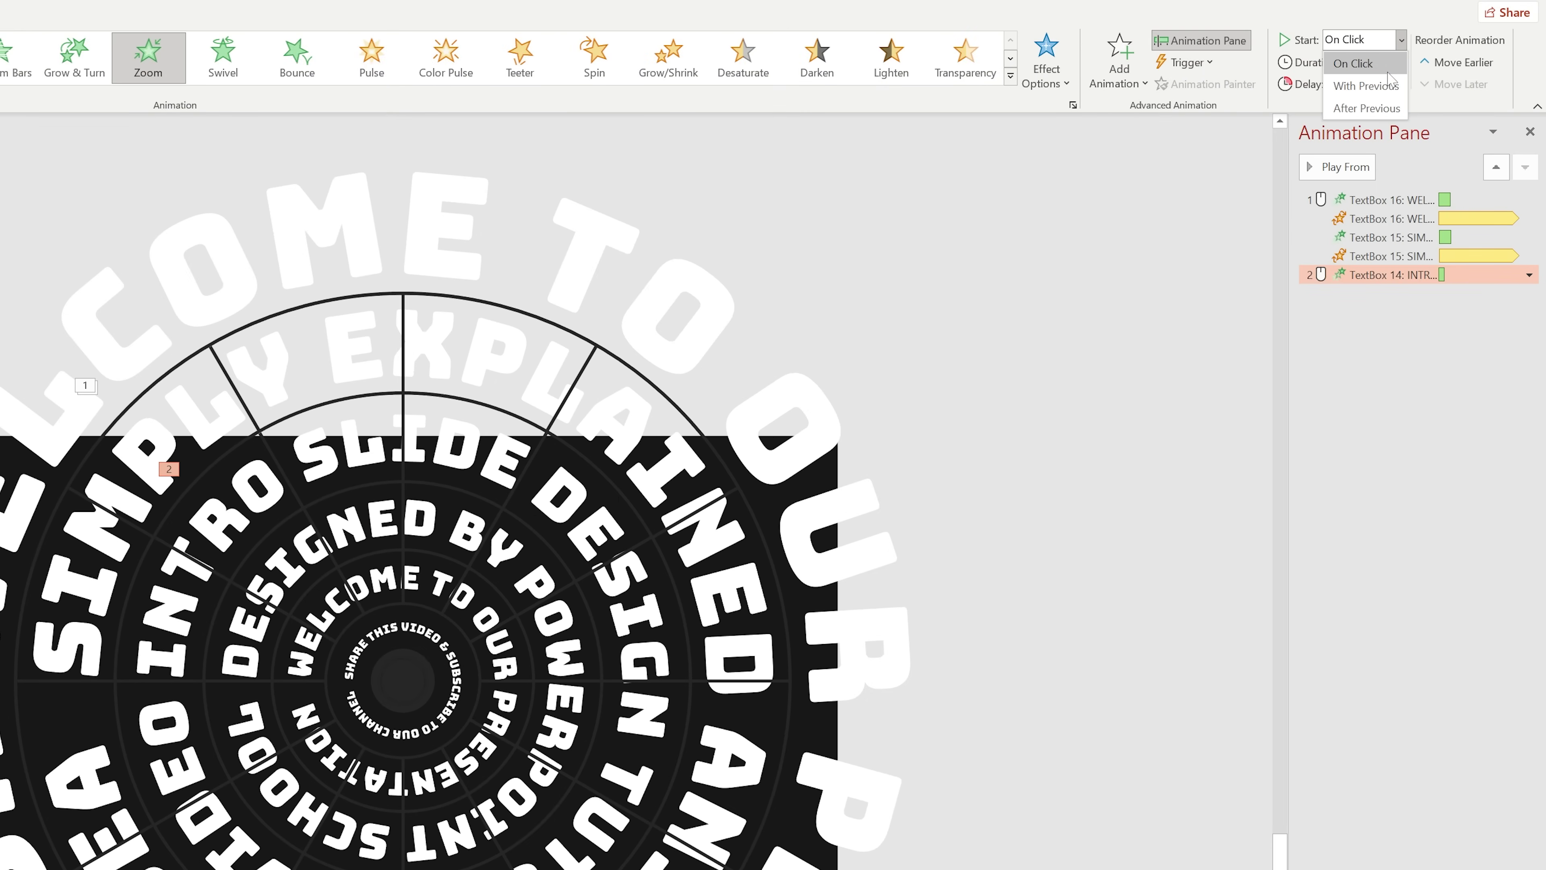
{"action": "left_click", "coordinate": [1390, 86]}
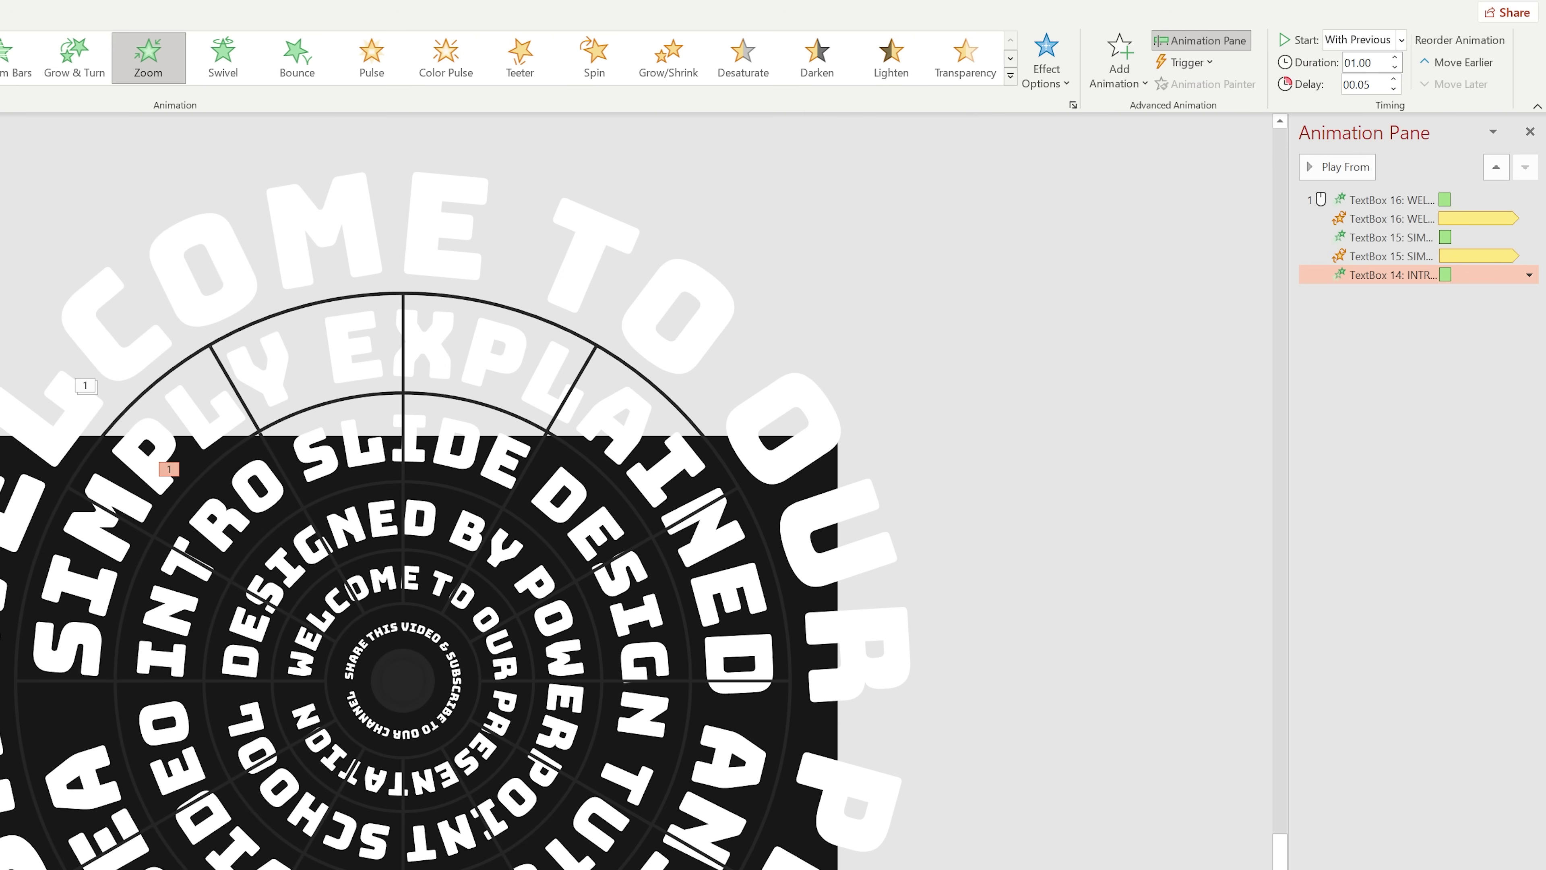
{"action": "left_click", "coordinate": [1374, 85]}
{"action": "left_click", "coordinate": [1374, 85]}
{"action": "key", "text": "Return"}
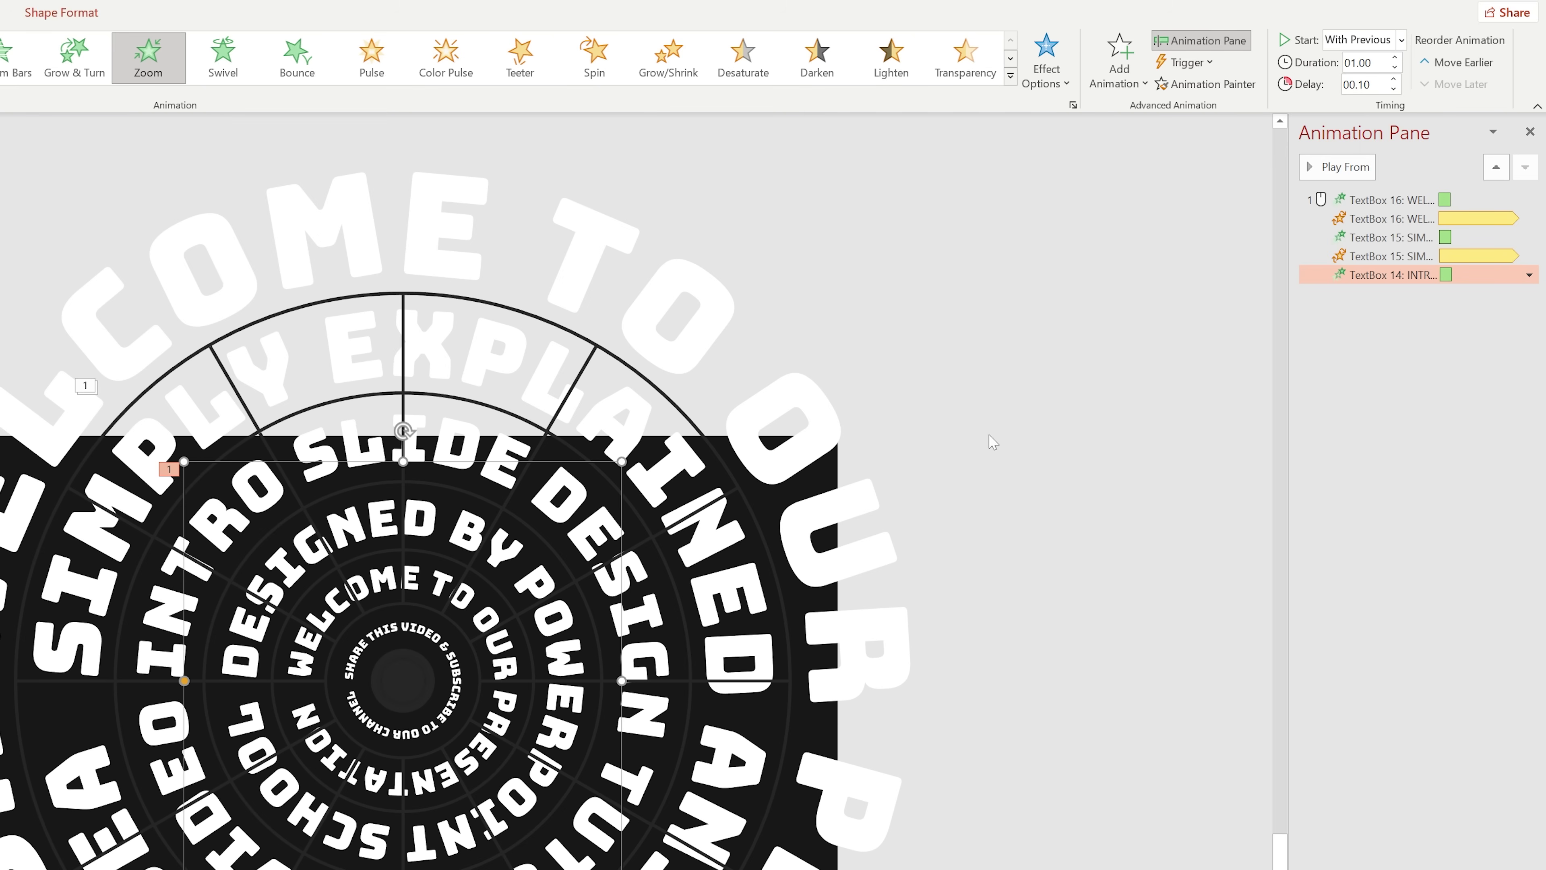
Add a 15-second Spin to the third ring, starting with previous
{"action": "left_click", "coordinate": [1120, 67]}
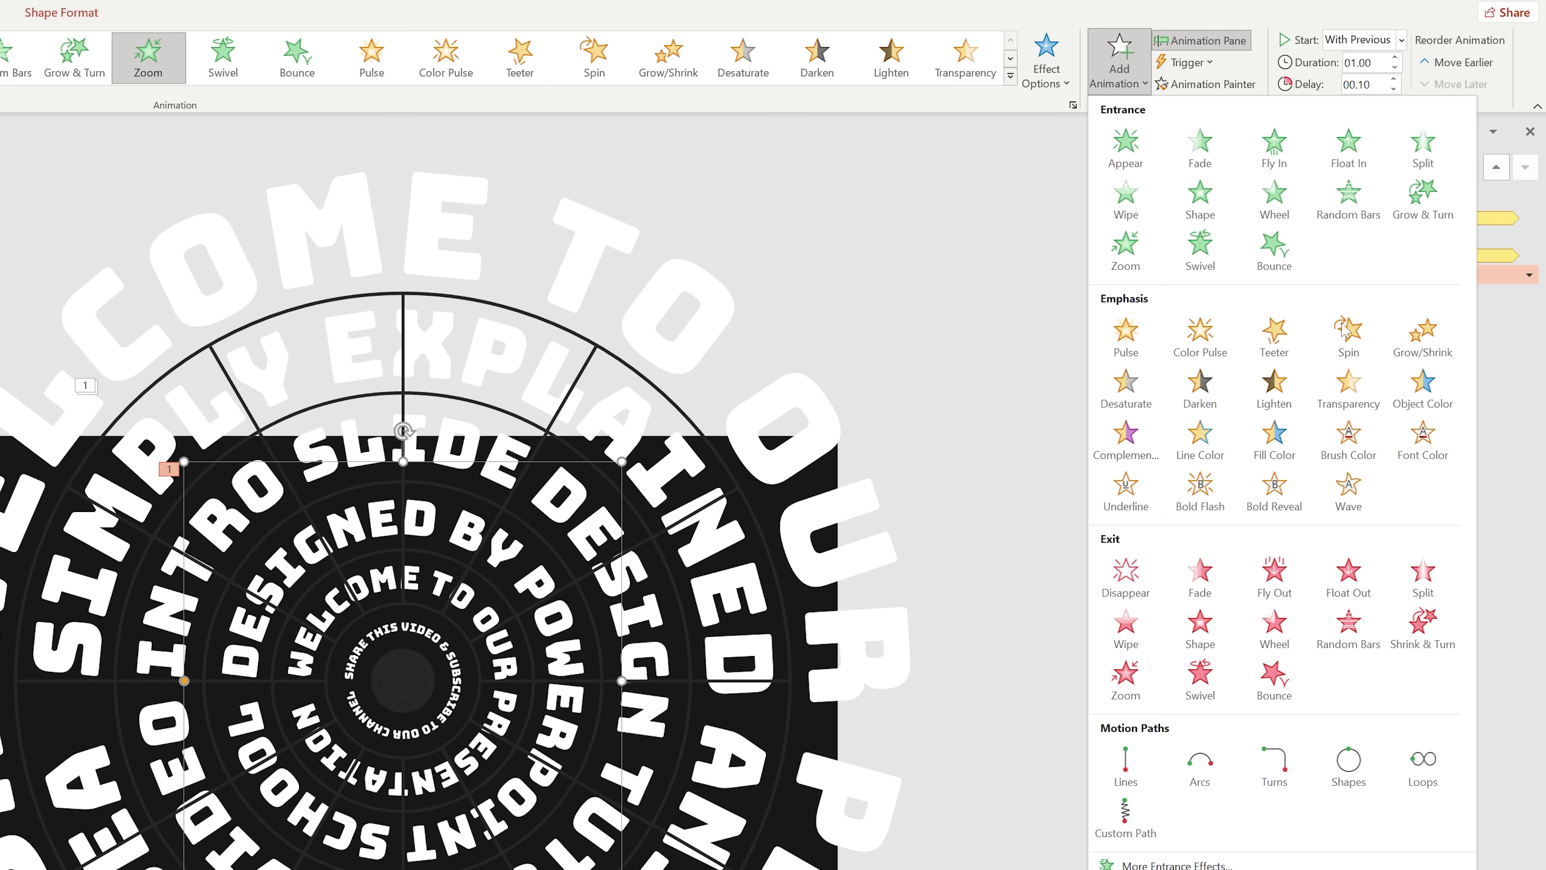
{"action": "left_click", "coordinate": [1353, 341]}
{"action": "left_click", "coordinate": [1400, 39]}
{"action": "left_click", "coordinate": [1361, 74]}
{"action": "left_click", "coordinate": [1363, 63]}
{"action": "type", "text": "1"}
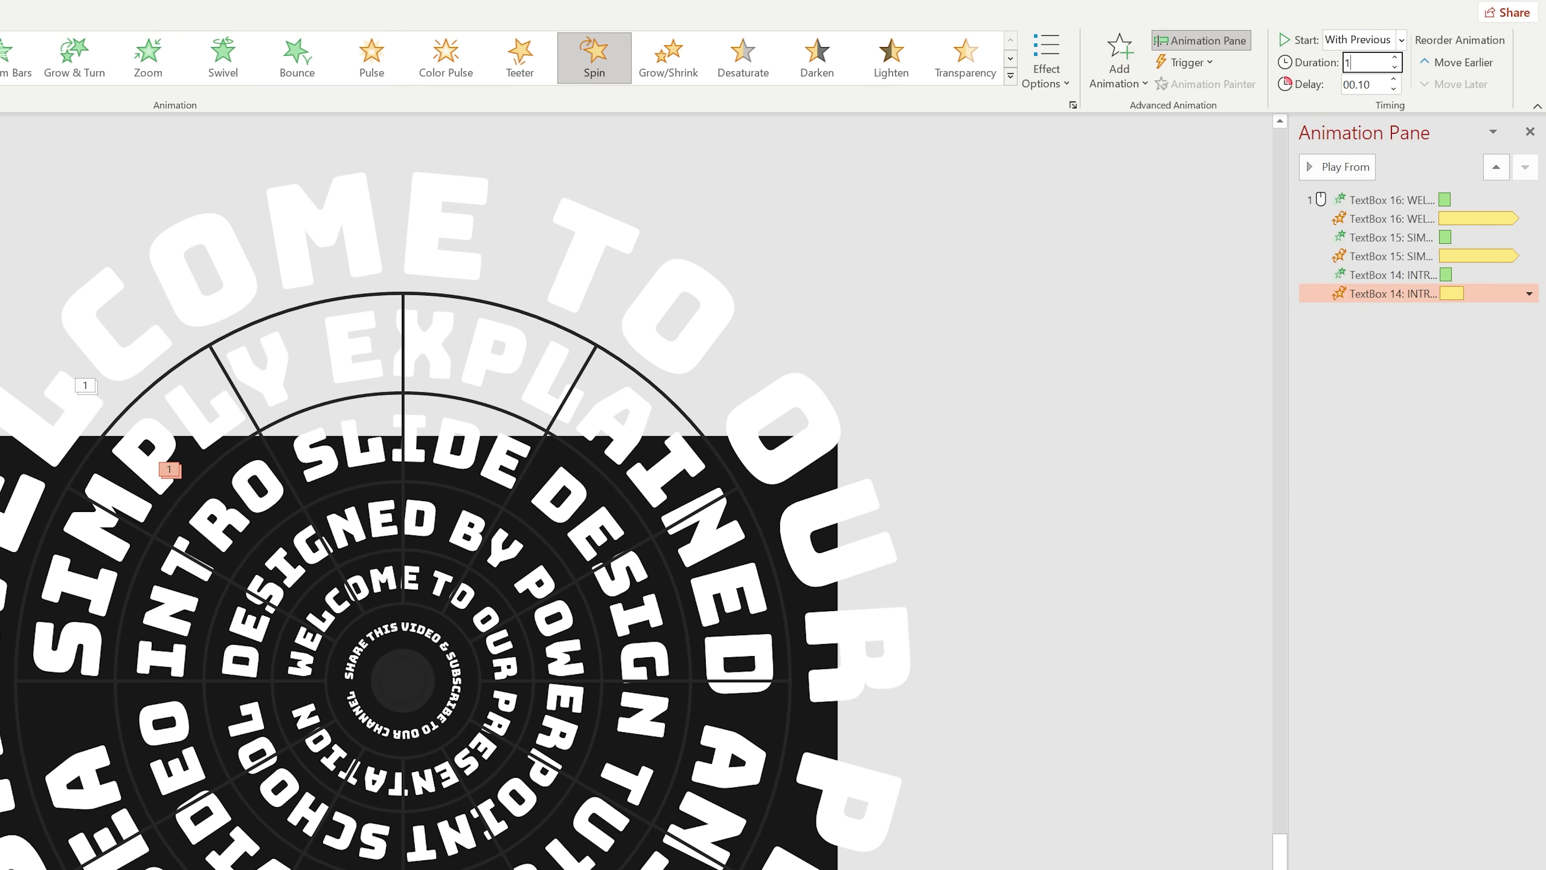
{"action": "type", "text": "5"}
{"action": "key", "text": "Return"}
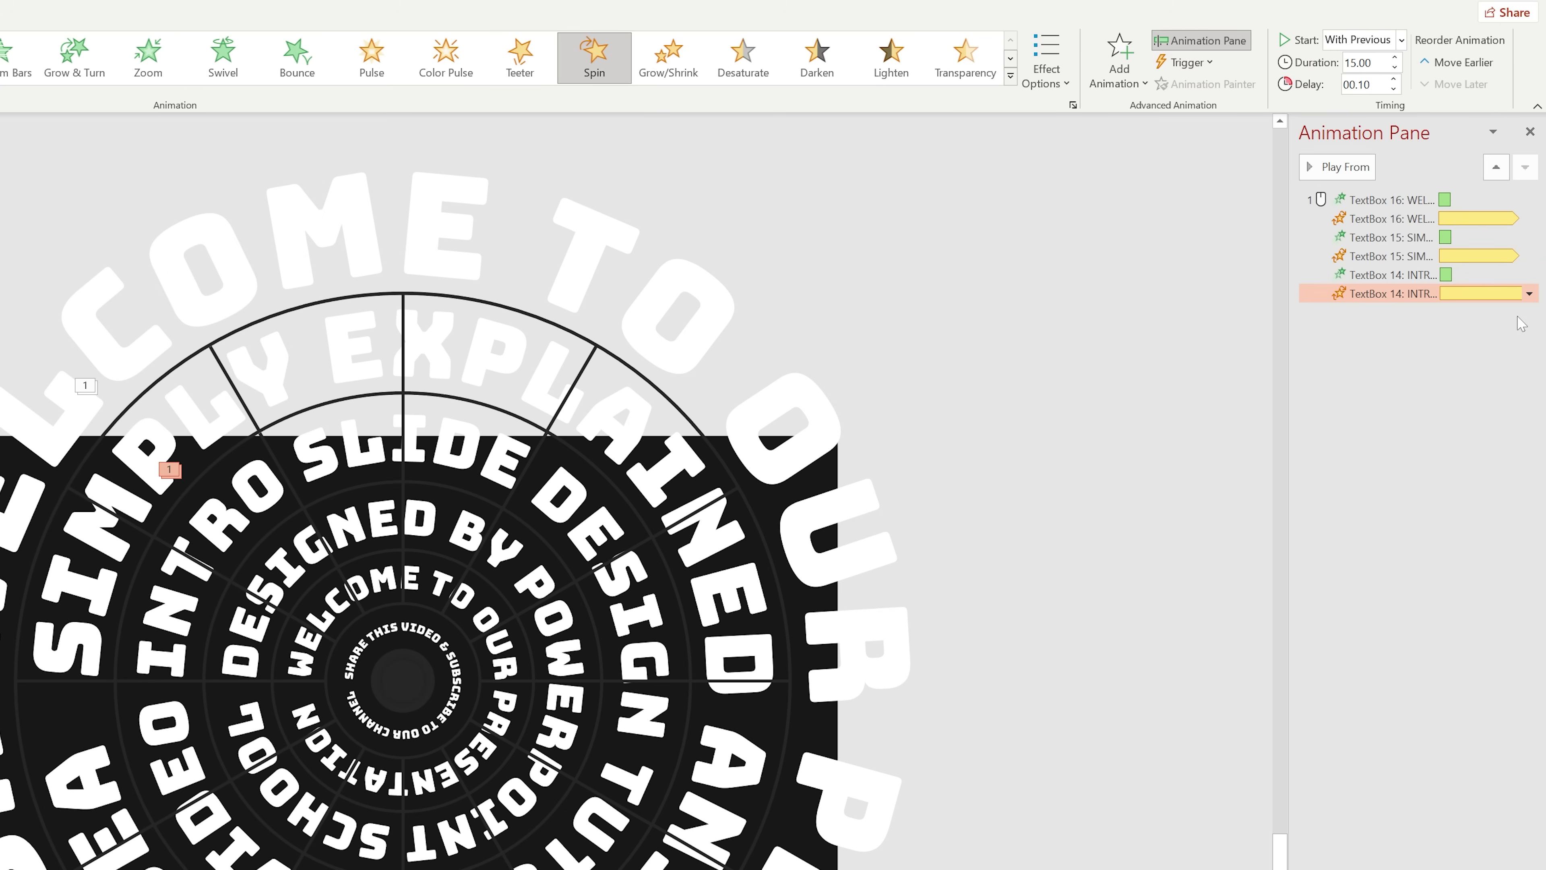
Make the third ring's Spin counterclockwise, repeating until the end of the slide
{"action": "left_click", "coordinate": [1530, 294]}
{"action": "left_click", "coordinate": [1425, 379]}
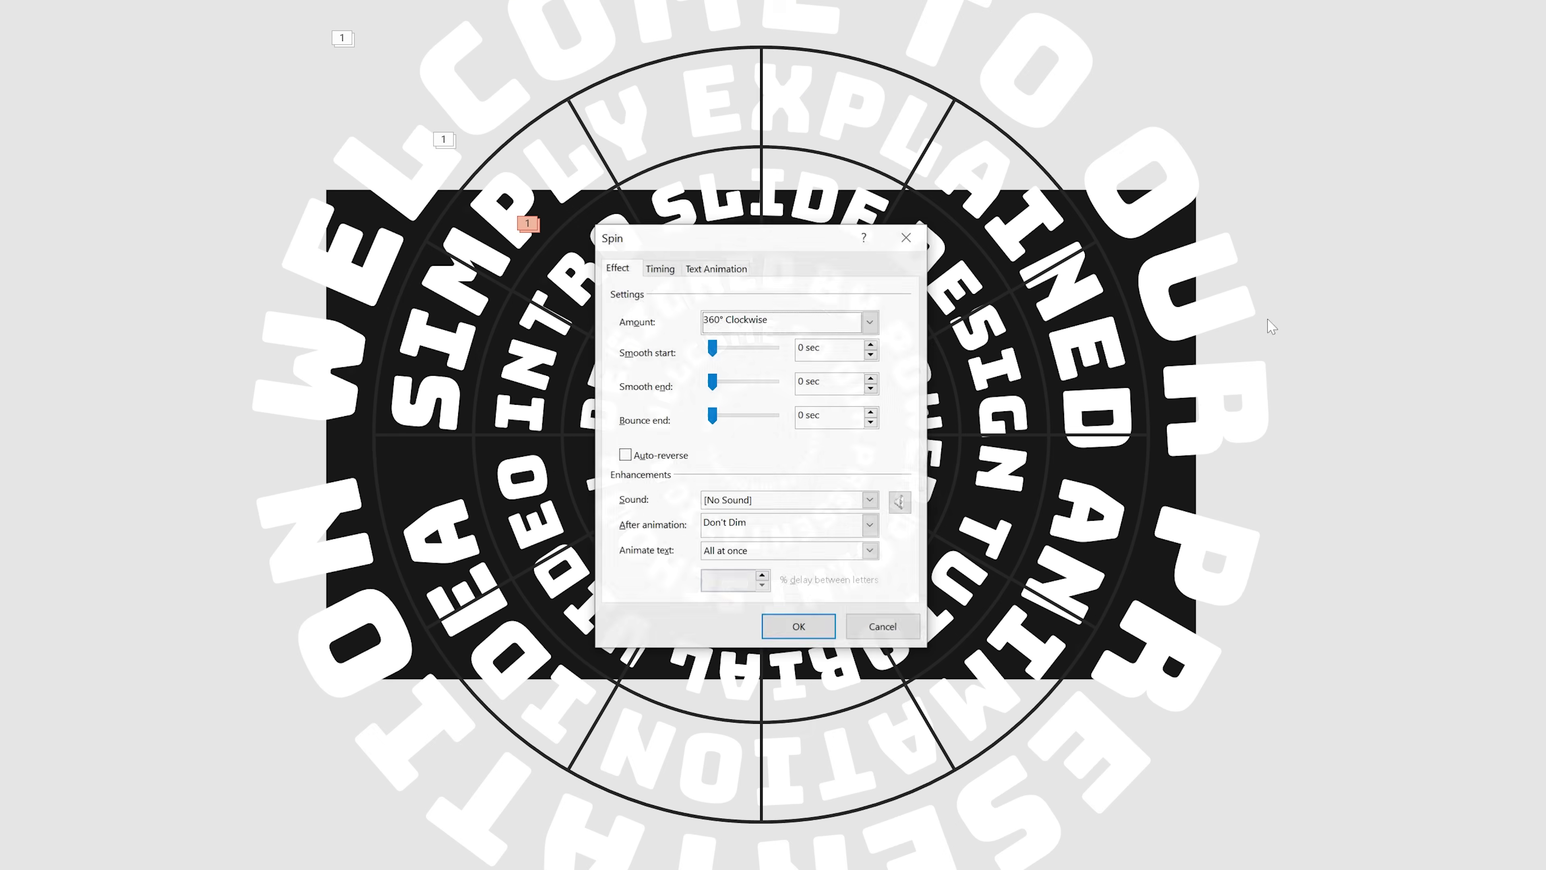
{"action": "left_click", "coordinate": [869, 322]}
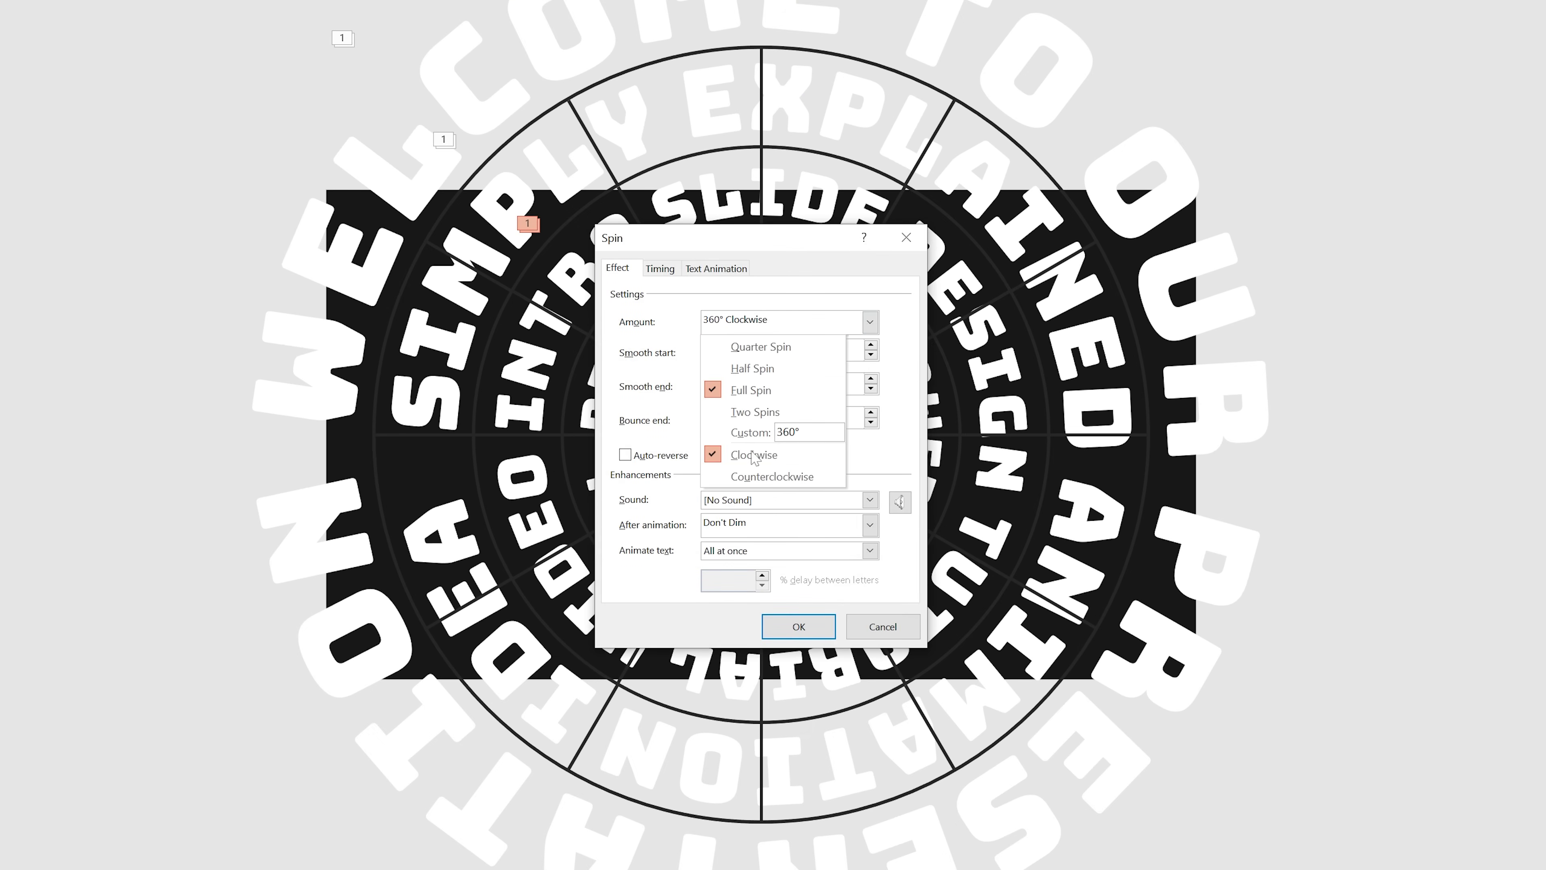
{"action": "left_click", "coordinate": [759, 477]}
{"action": "left_click", "coordinate": [666, 270]}
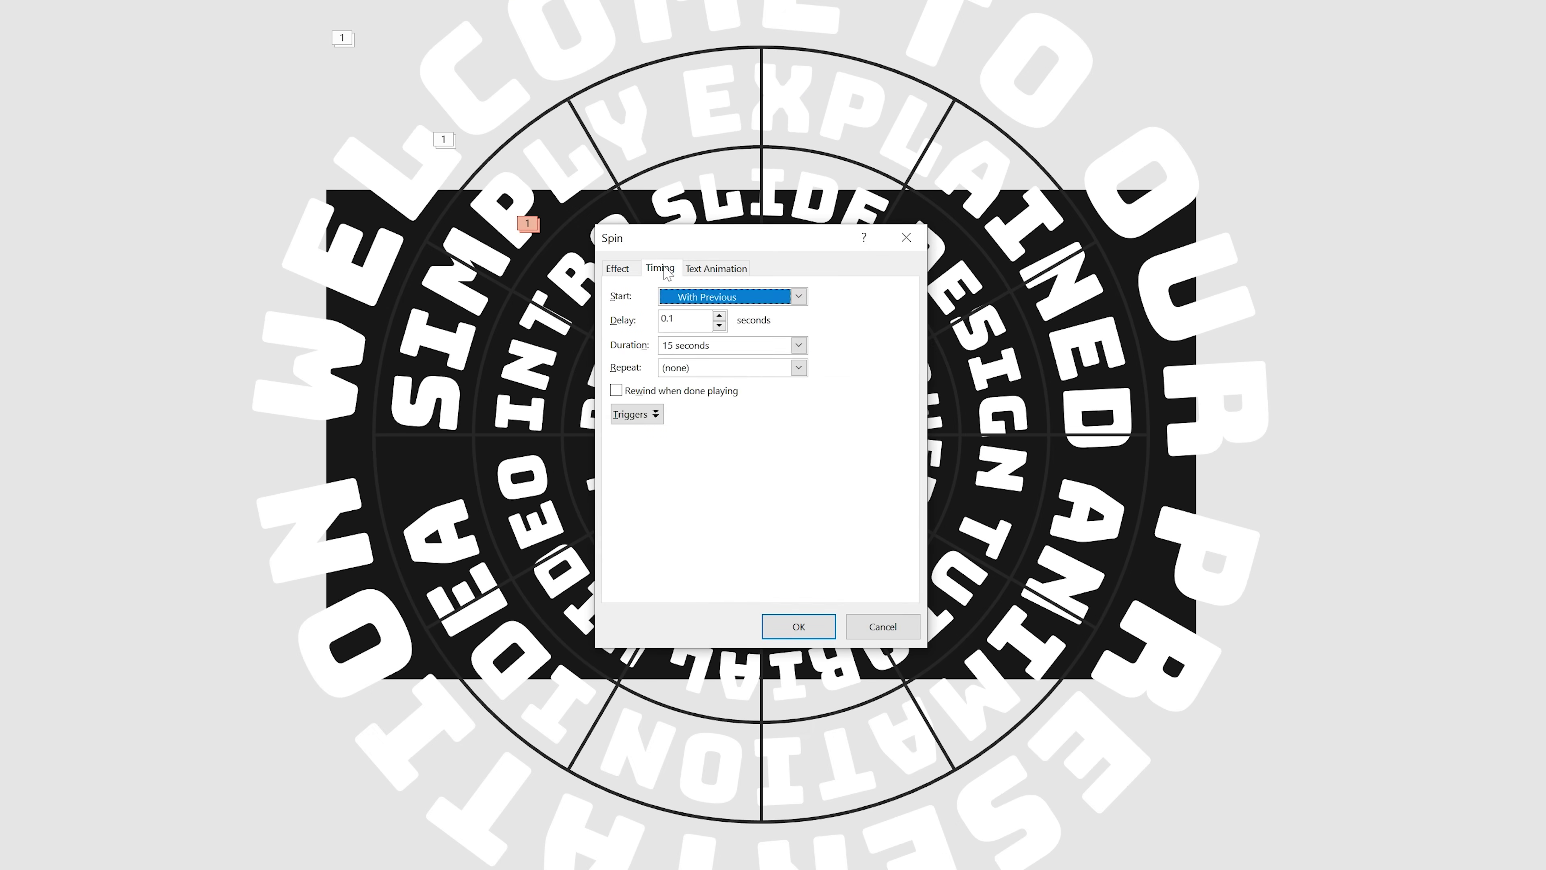
{"action": "left_click", "coordinate": [785, 368]}
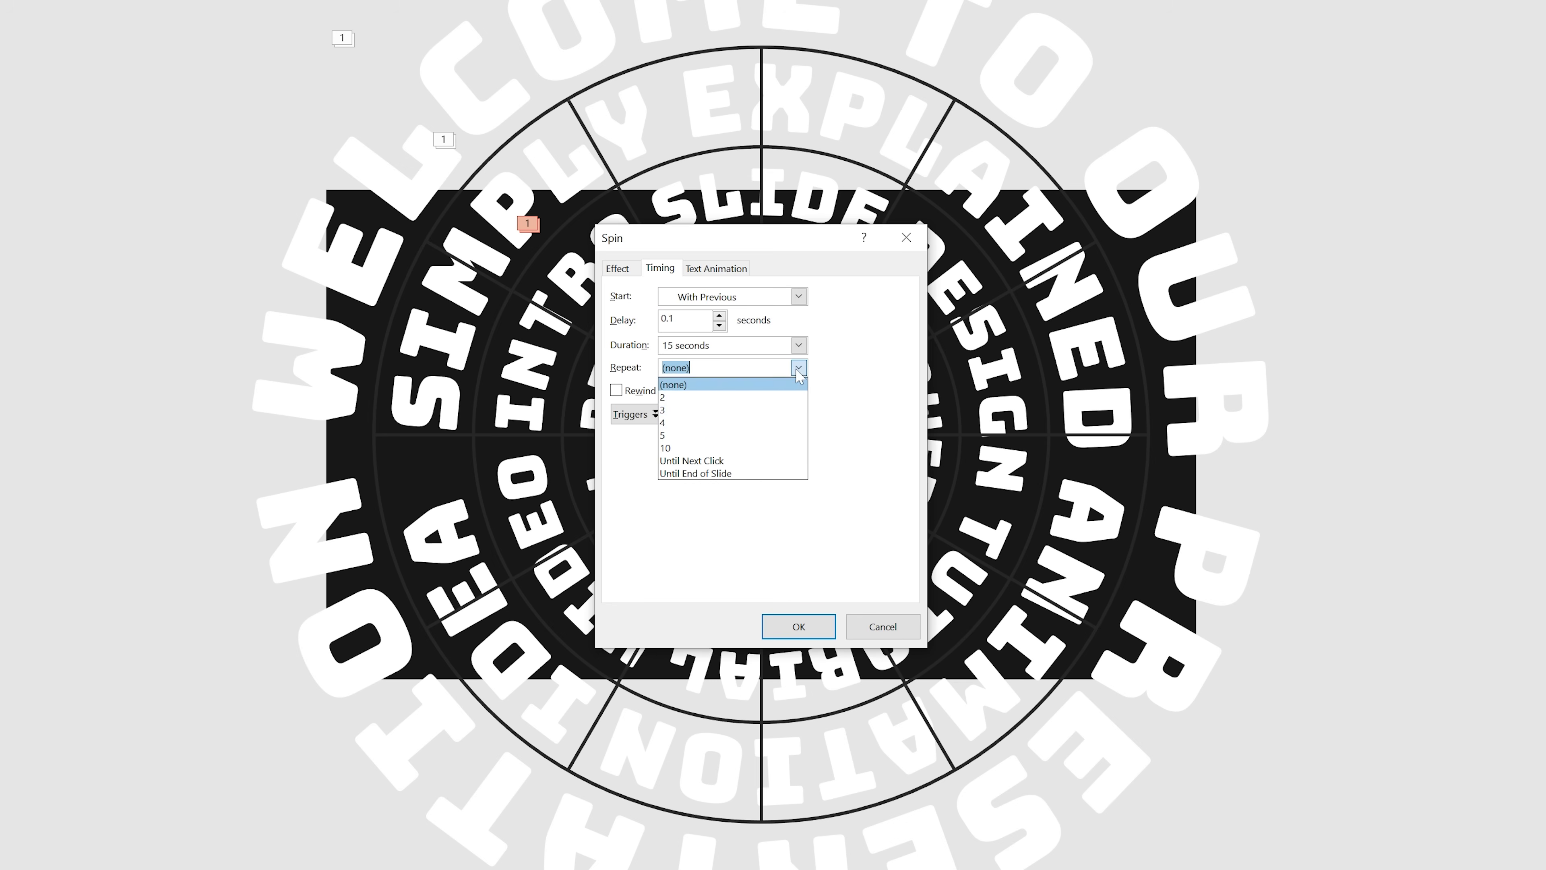
{"action": "left_click", "coordinate": [765, 482]}
{"action": "left_click", "coordinate": [793, 616]}
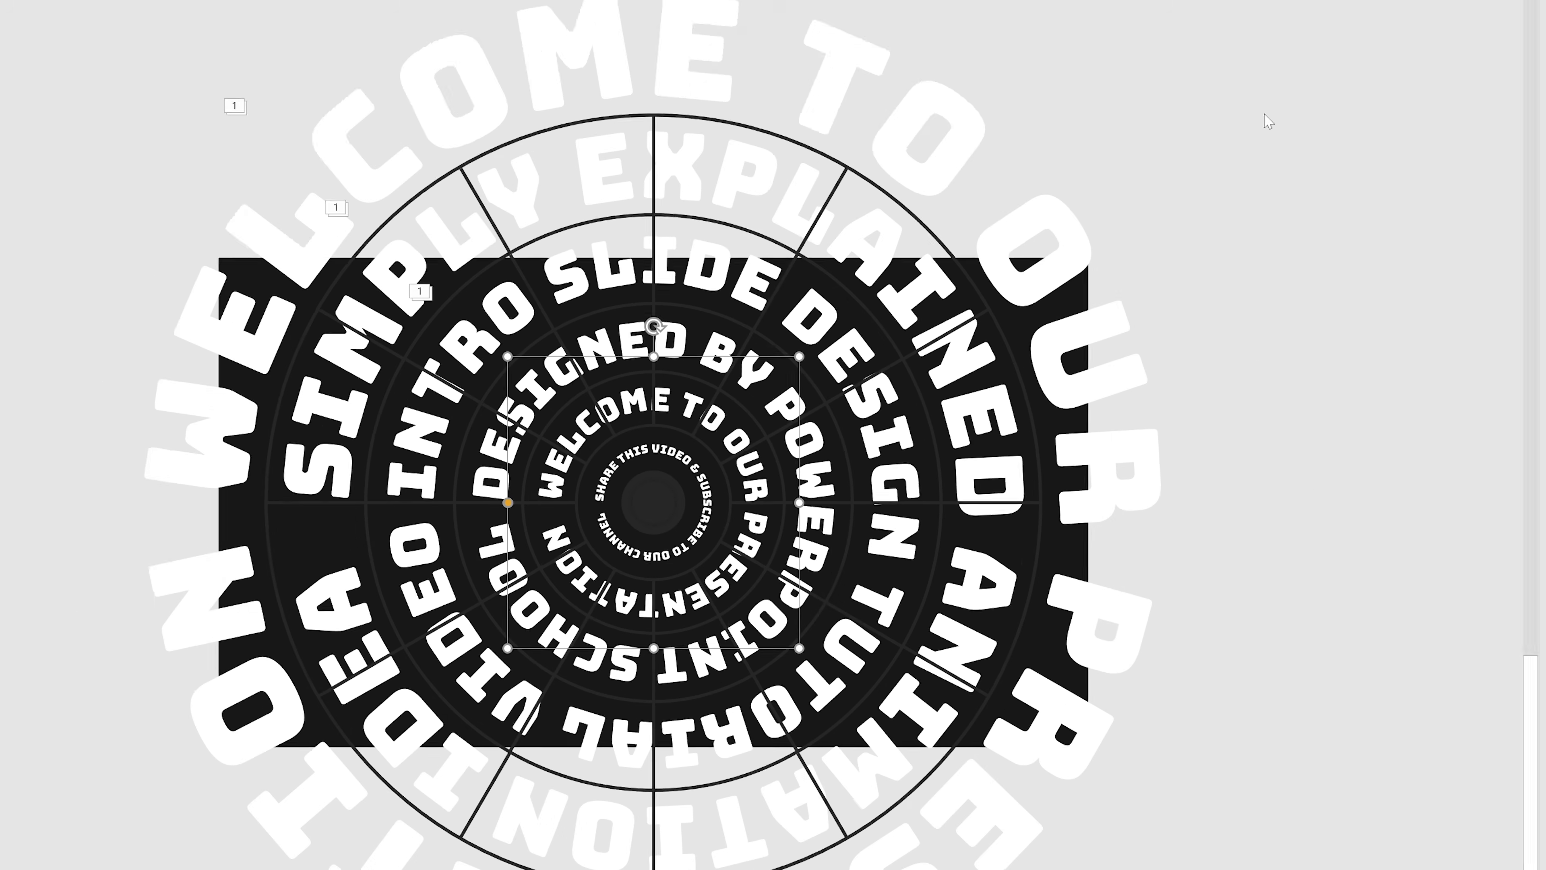
Give the DESIGNED BY POWERPOINT SCHOOL ring a Zoom entrance with previous, delayed 0.15 s
{"action": "left_click", "coordinate": [1118, 65]}
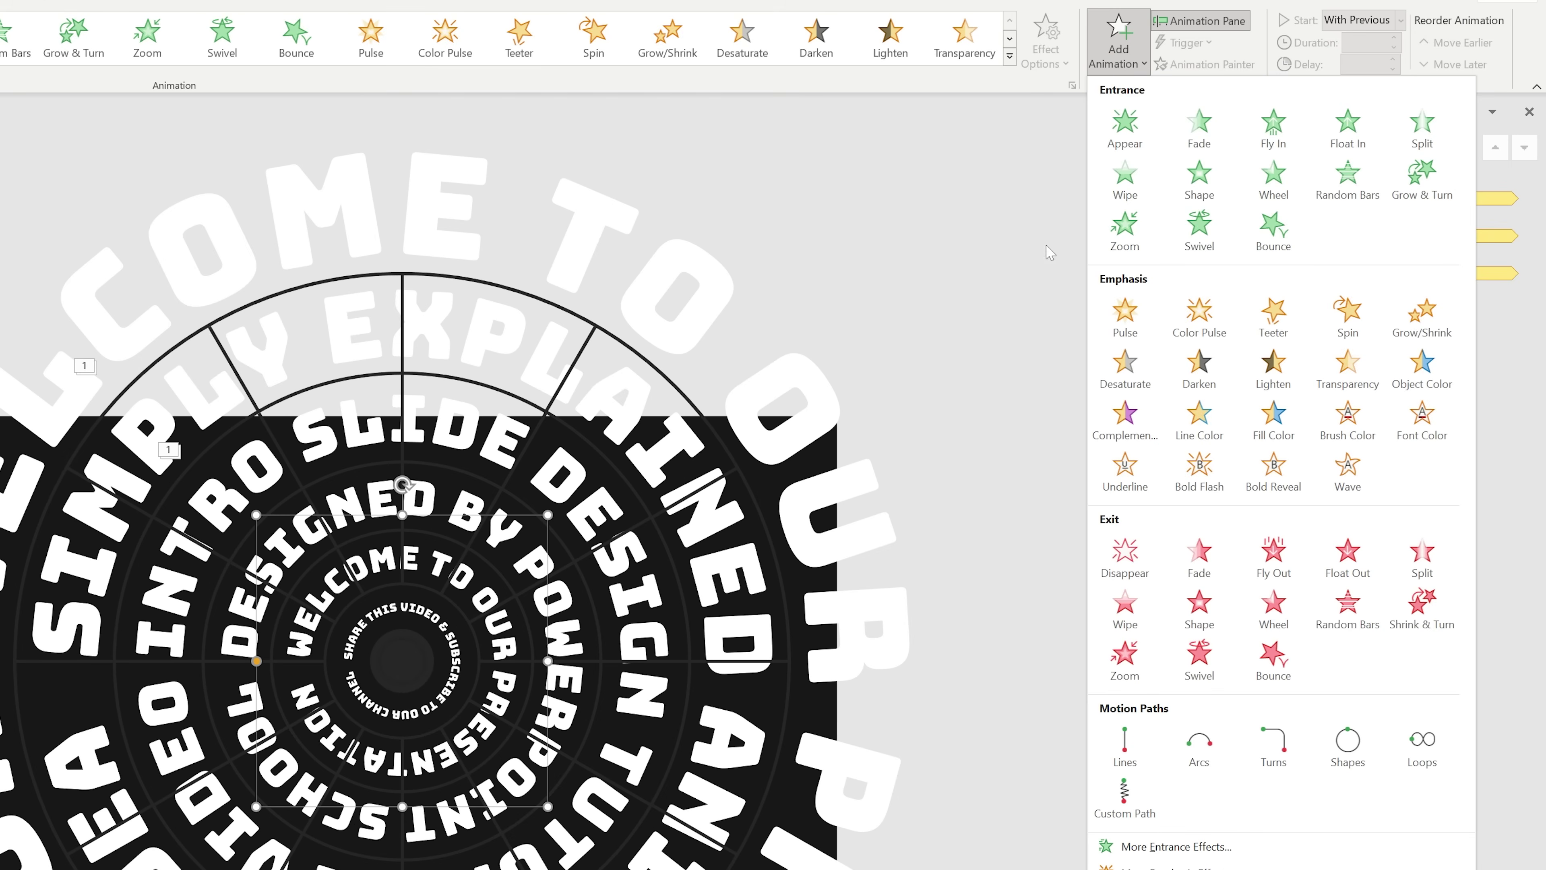
{"action": "left_click", "coordinate": [1125, 228]}
{"action": "left_click", "coordinate": [1376, 20]}
{"action": "left_click", "coordinate": [1358, 53]}
{"action": "left_click", "coordinate": [1370, 64]}
{"action": "type", "text": "0.15"}
{"action": "key", "text": "Return"}
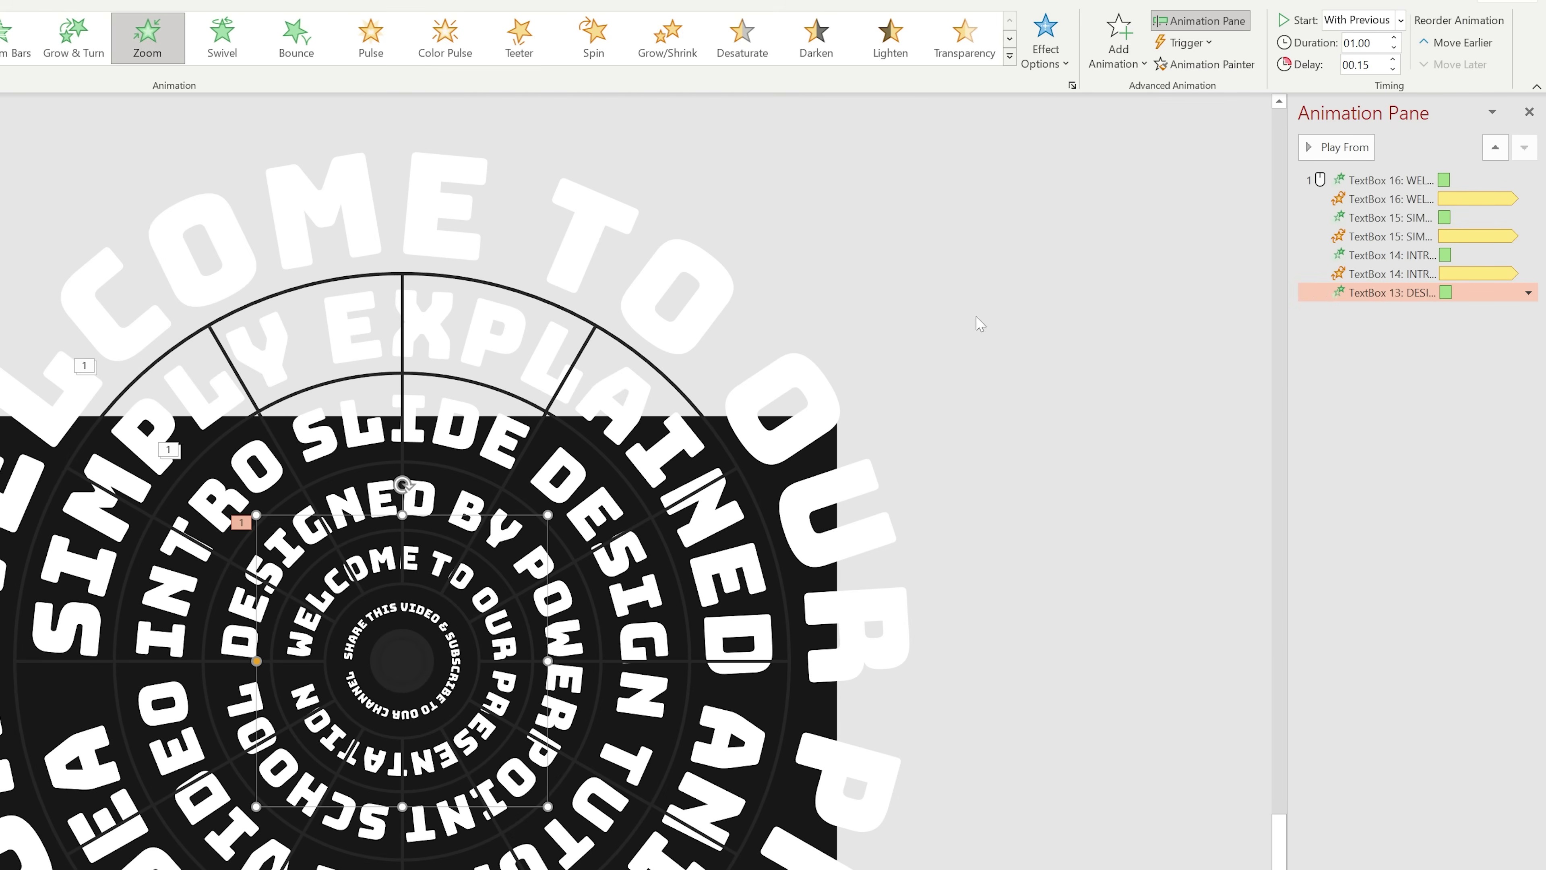
Add a 15-second Spin to that ring, starting with previous
{"action": "left_click", "coordinate": [1119, 46]}
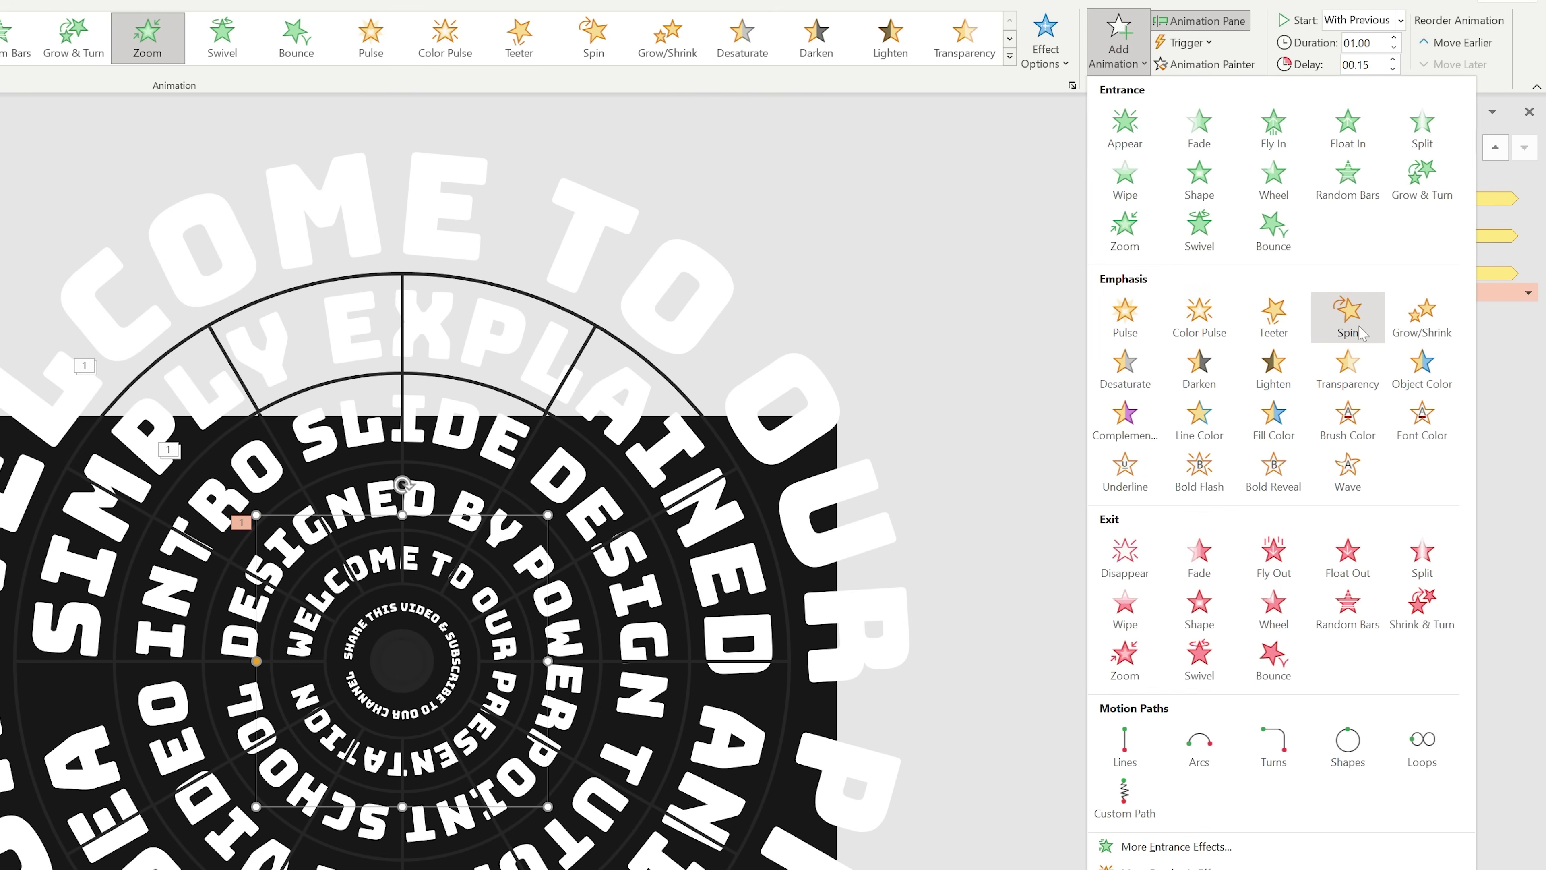
{"action": "left_click", "coordinate": [1348, 317]}
{"action": "left_click", "coordinate": [1376, 20]}
{"action": "left_click", "coordinate": [1358, 53]}
{"action": "left_click", "coordinate": [1364, 42]}
{"action": "type", "text": "15"}
{"action": "key", "text": "Return"}
Set the ring's Spin to repeat until the end of the slide
{"action": "left_click", "coordinate": [1529, 312]}
{"action": "left_click", "coordinate": [1488, 399]}
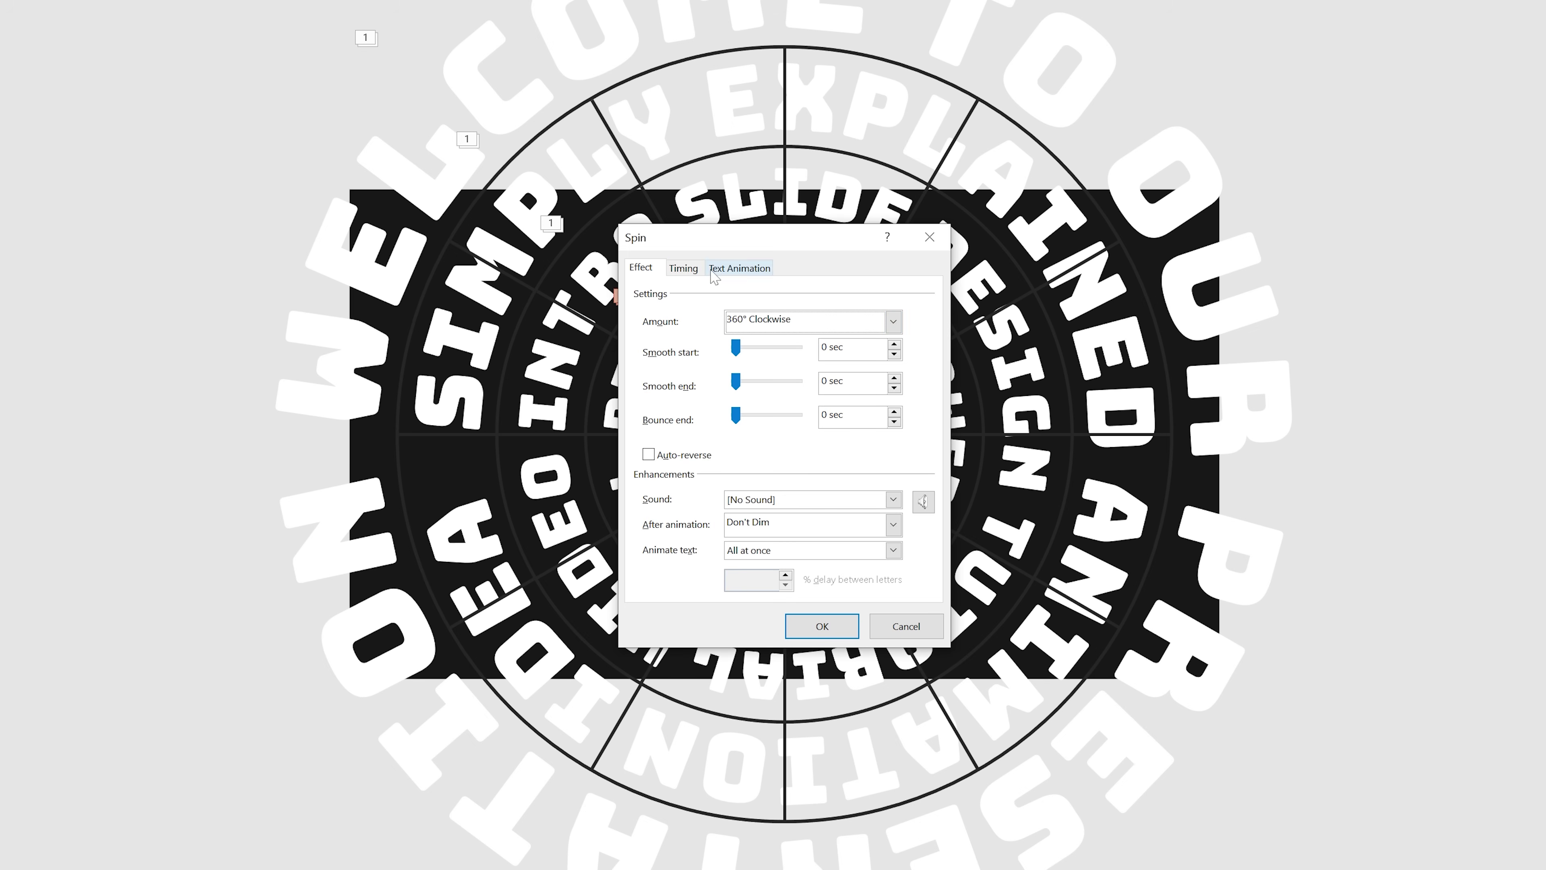
{"action": "left_click", "coordinate": [684, 269]}
{"action": "left_click", "coordinate": [822, 367]}
{"action": "left_click", "coordinate": [797, 475]}
{"action": "left_click", "coordinate": [823, 625]}
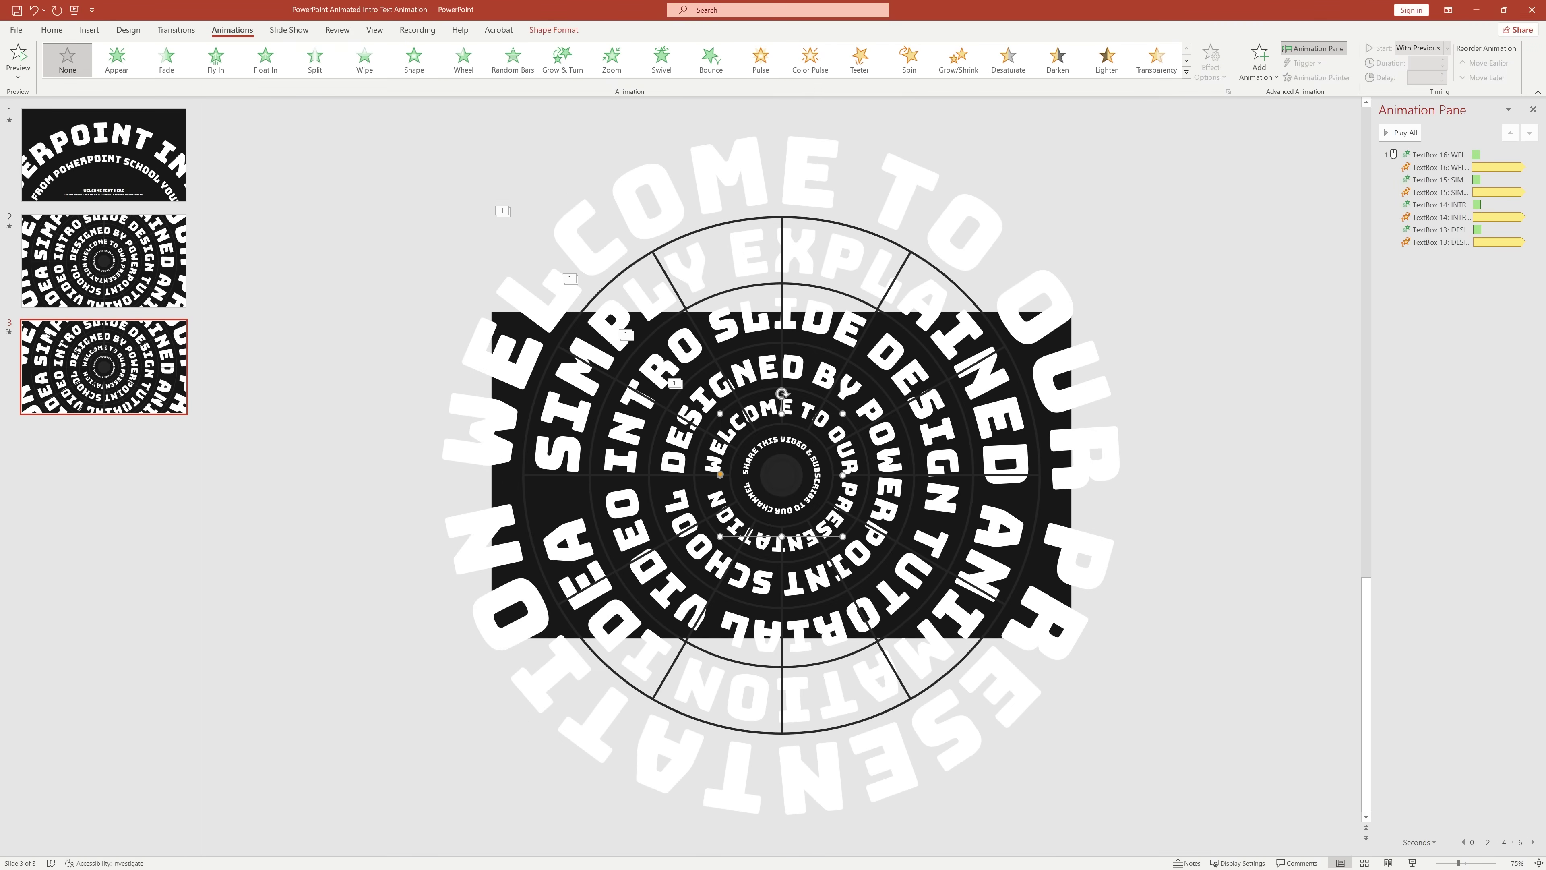
{"action": "left_click", "coordinate": [1259, 61]}
Give the WELCOME TO OUR PRESENTATION ring a Zoom entrance and a 15-second Spin
{"action": "left_click", "coordinate": [1261, 194]}
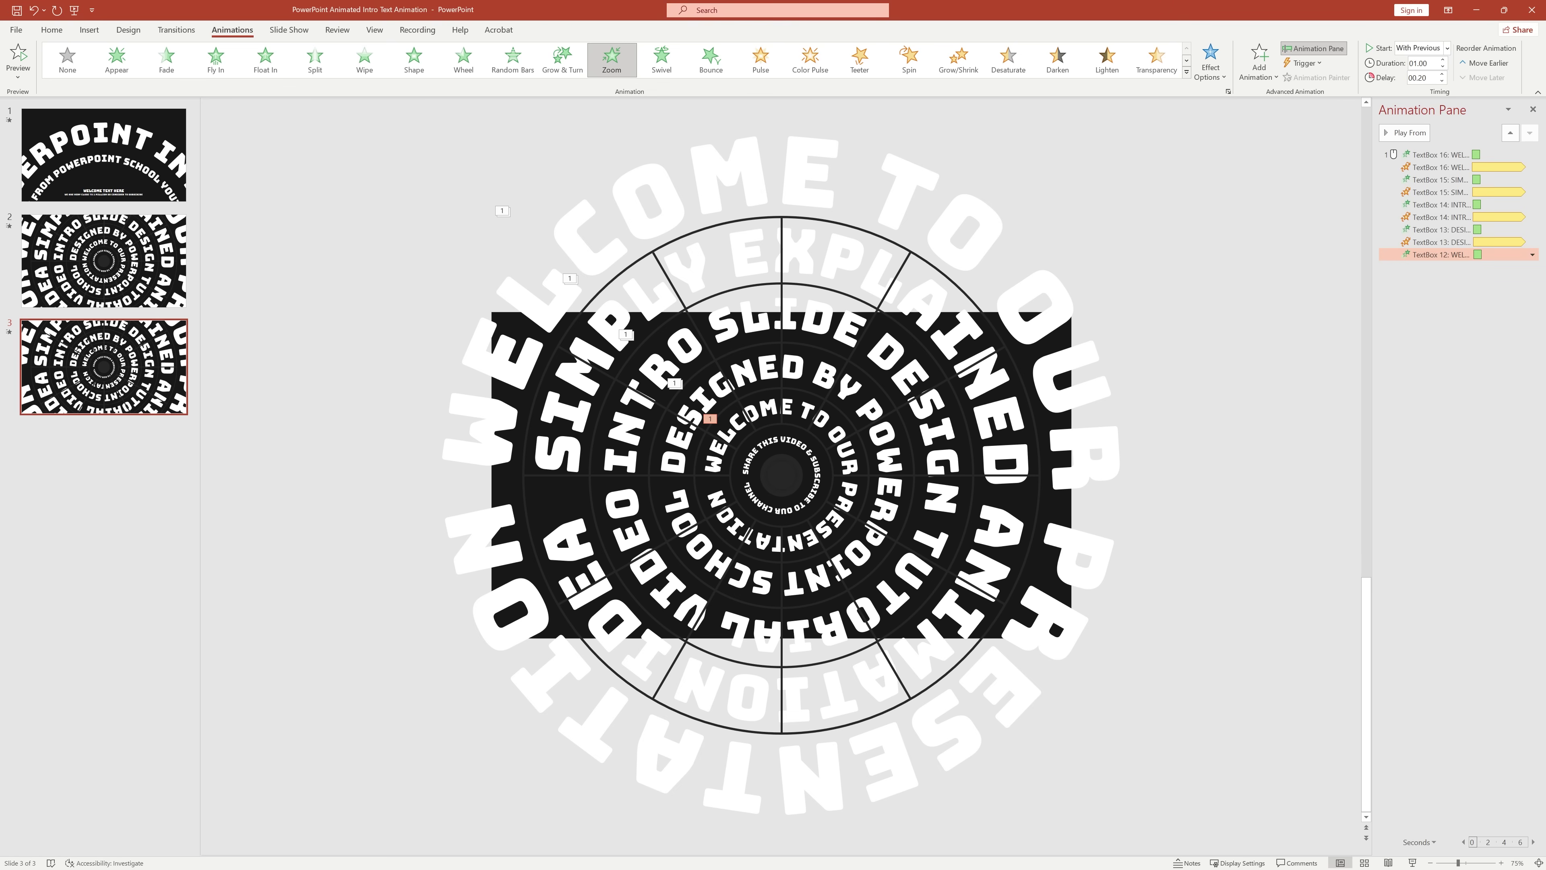
{"action": "left_click", "coordinate": [1259, 61]}
{"action": "left_click", "coordinate": [1412, 247]}
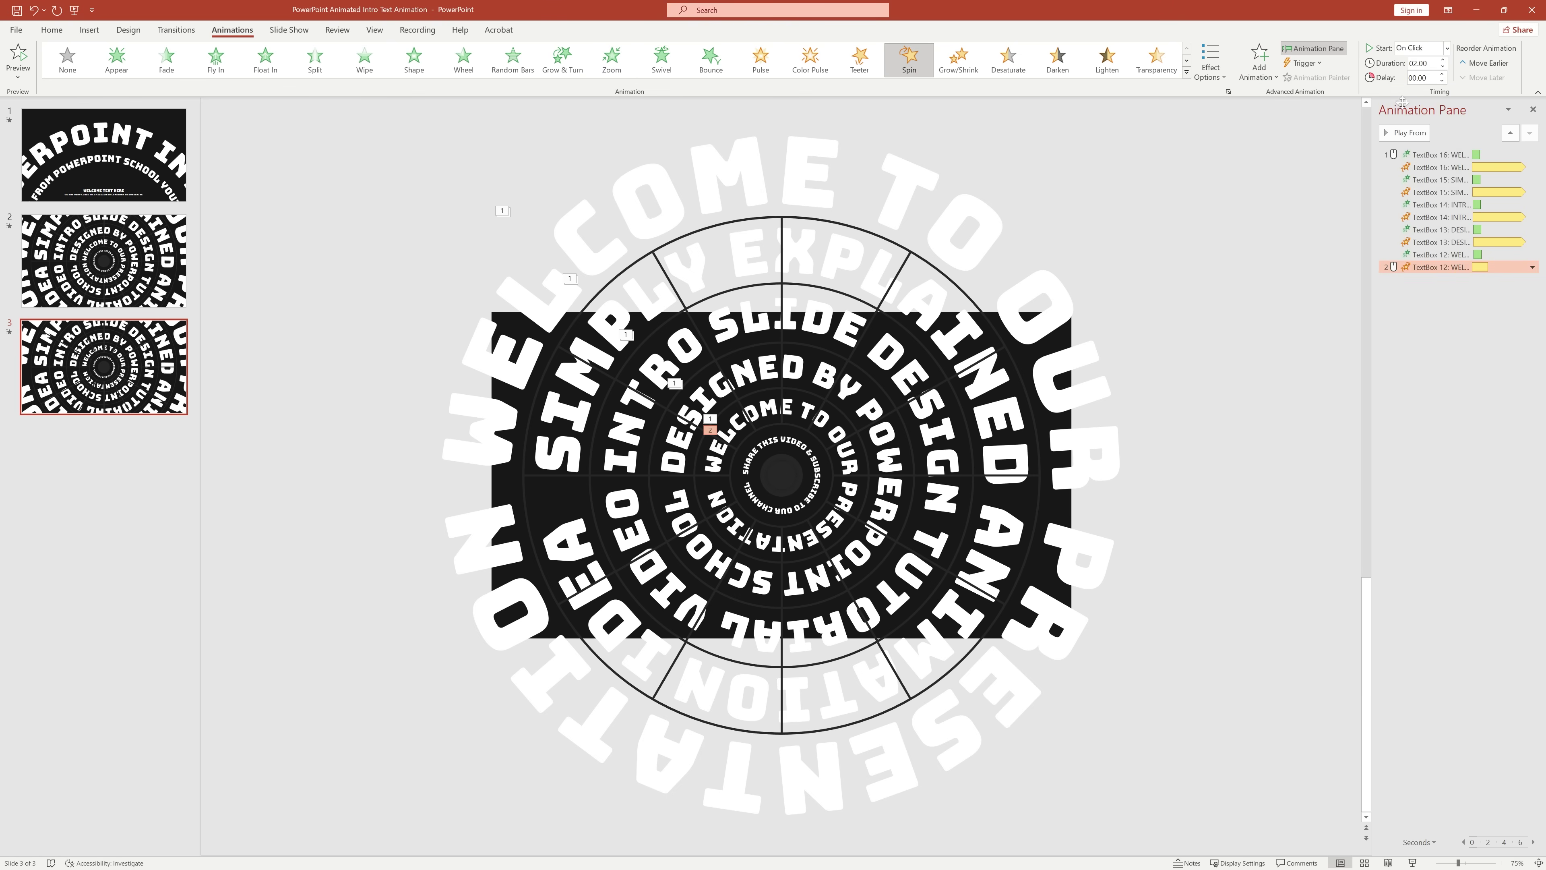
{"action": "double_click", "coordinate": [1431, 64]}
{"action": "type", "text": "15"}
{"action": "key", "text": "Return"}
Adjust that Spin's amount and make it repeat until the end of the slide
{"action": "left_click", "coordinate": [1532, 267]}
{"action": "left_click", "coordinate": [1461, 329]}
{"action": "left_click", "coordinate": [855, 399]}
{"action": "left_click", "coordinate": [791, 507]}
{"action": "left_click", "coordinate": [713, 365]}
{"action": "left_click", "coordinate": [806, 431]}
{"action": "left_click", "coordinate": [756, 503]}
{"action": "left_click", "coordinate": [806, 603]}
Give the innermost text ring a 1-second Zoom entrance starting with previous
{"action": "left_click", "coordinate": [816, 466]}
{"action": "left_click", "coordinate": [1257, 72]}
{"action": "left_click", "coordinate": [1264, 190]}
{"action": "left_click", "coordinate": [1437, 48]}
{"action": "left_click", "coordinate": [1422, 79]}
{"action": "left_click", "coordinate": [1421, 64]}
{"action": "type", "text": "1"}
{"action": "key", "text": "Tab"}
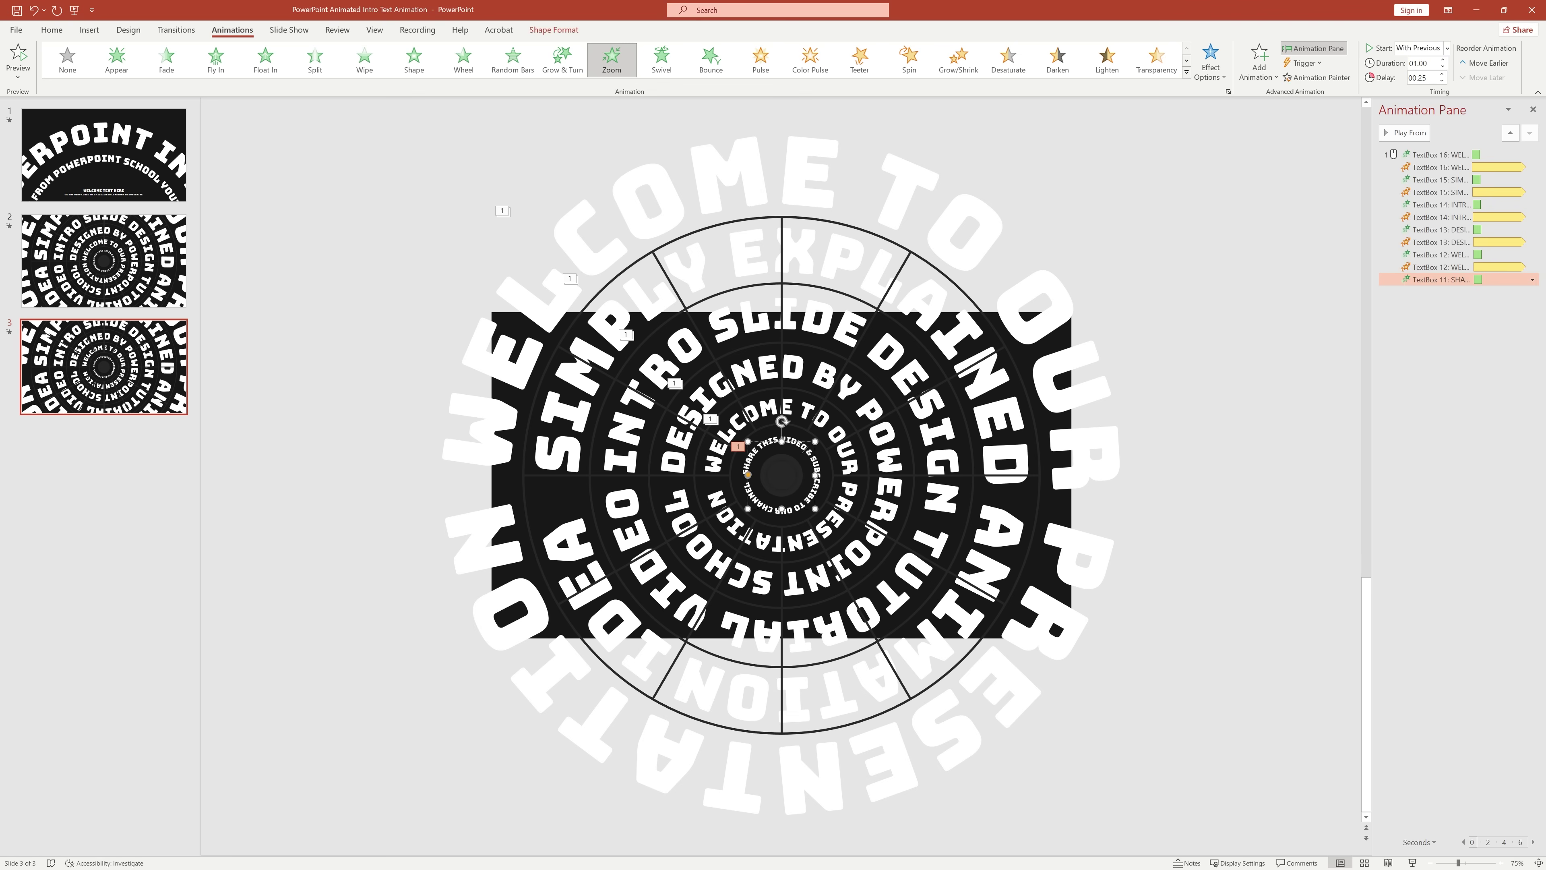
Add a 15-second Spin to the innermost ring, starting with previous
{"action": "left_click", "coordinate": [1259, 61]}
{"action": "left_click", "coordinate": [1412, 246]}
{"action": "left_click", "coordinate": [1425, 52]}
{"action": "left_click", "coordinate": [1422, 78]}
{"action": "left_click", "coordinate": [1421, 63]}
{"action": "type", "text": "15"}
{"action": "key", "text": "Return"}
Set the innermost ring's Spin to repeat
{"action": "left_click", "coordinate": [1533, 293]}
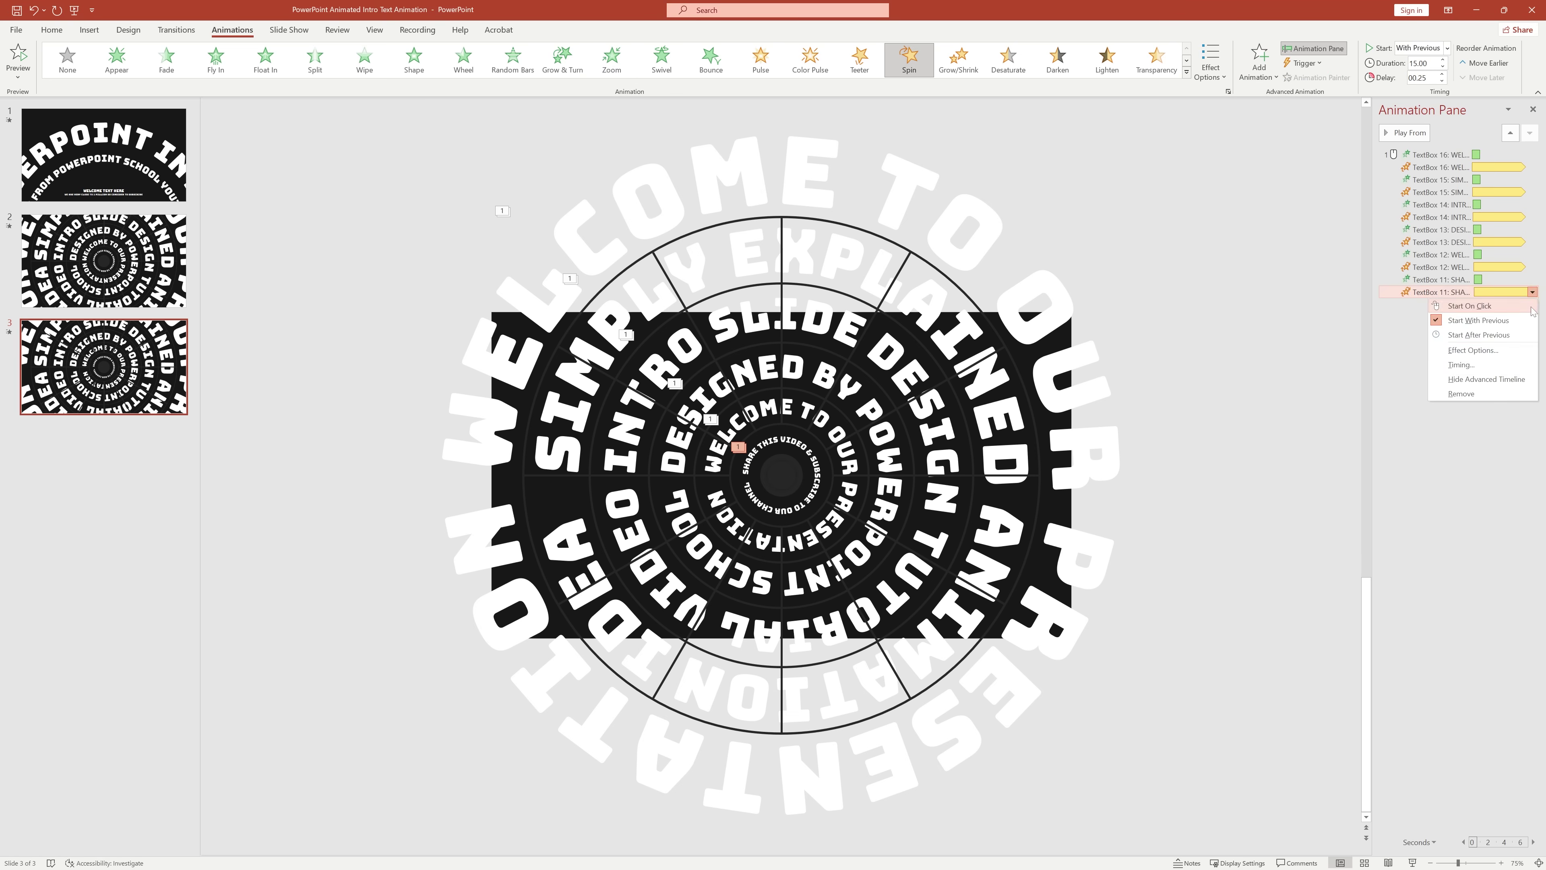
{"action": "left_click", "coordinate": [1474, 350]}
{"action": "left_click", "coordinate": [714, 365]}
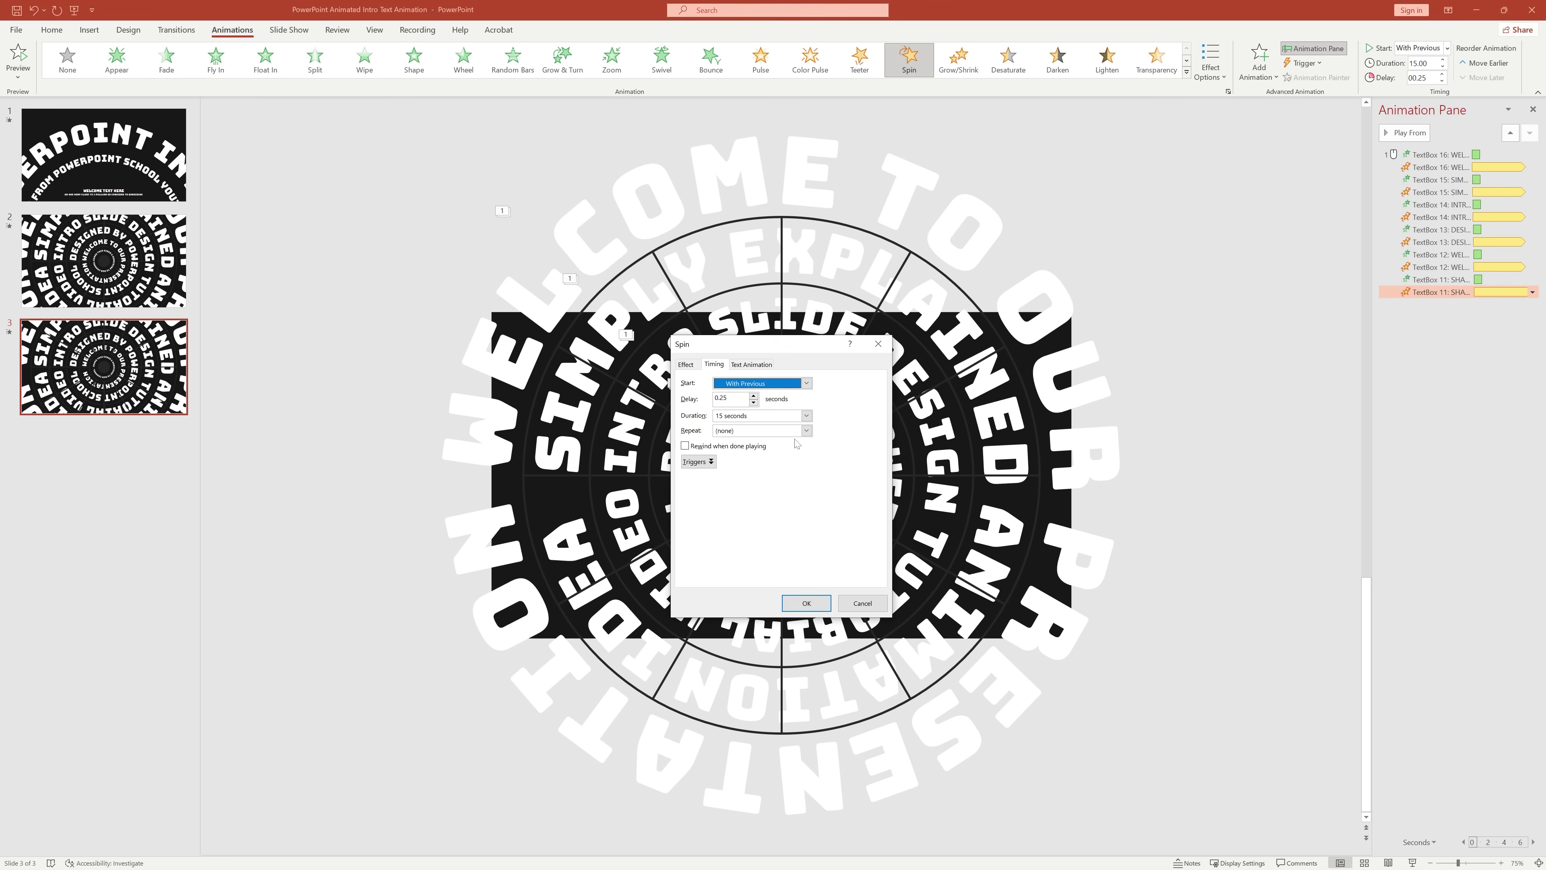
{"action": "left_click", "coordinate": [806, 430]}
{"action": "left_click", "coordinate": [761, 510]}
{"action": "left_click", "coordinate": [806, 603]}
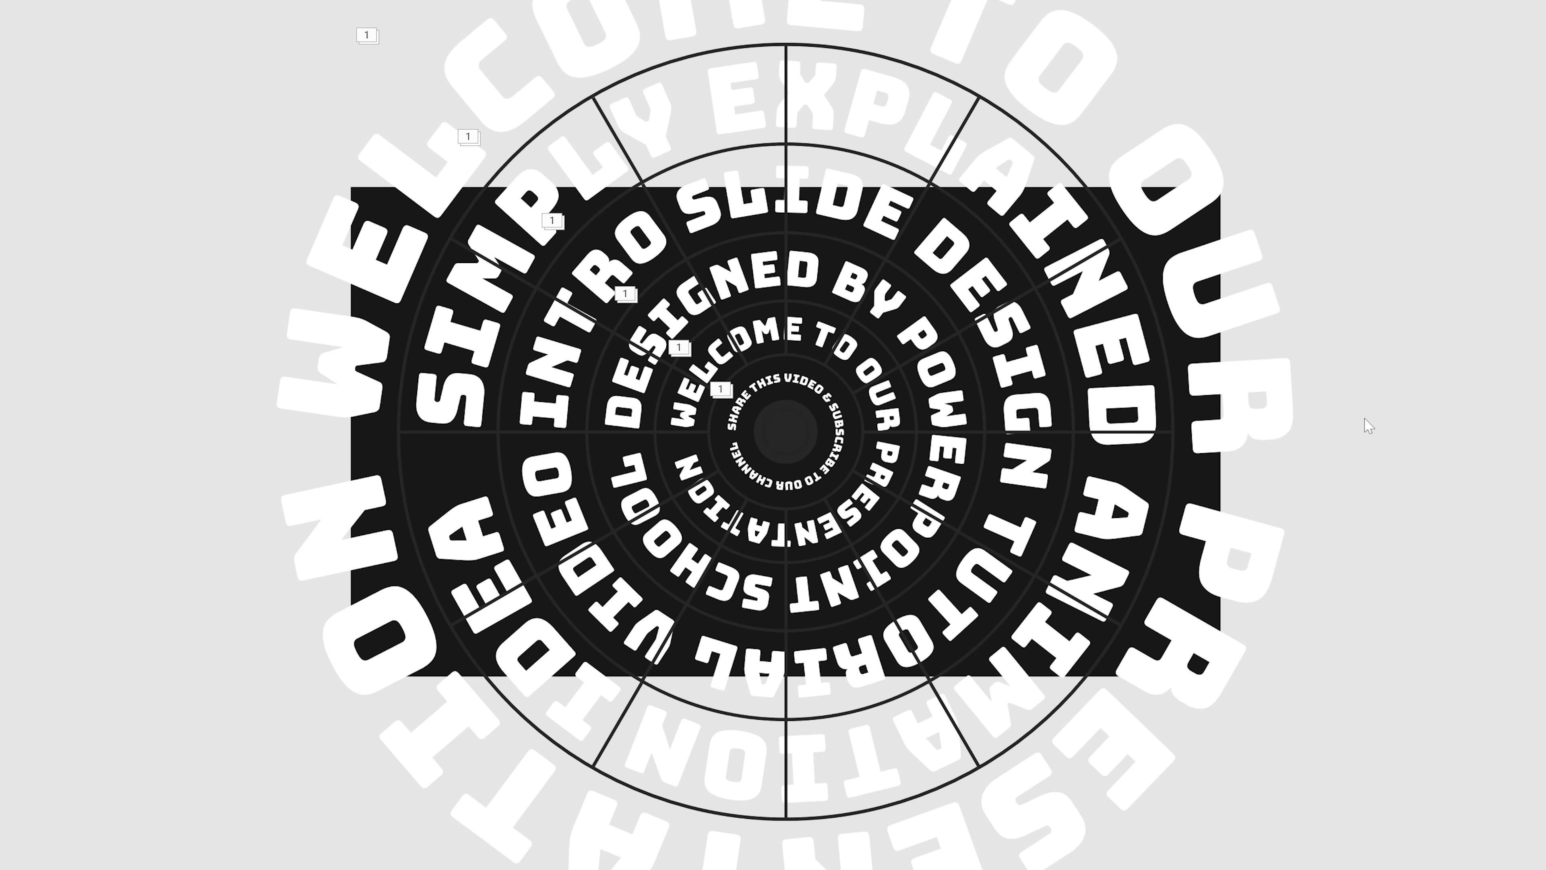
Give the centre oval group a 1-second Zoom entrance starting with previous
{"action": "left_click", "coordinate": [791, 426]}
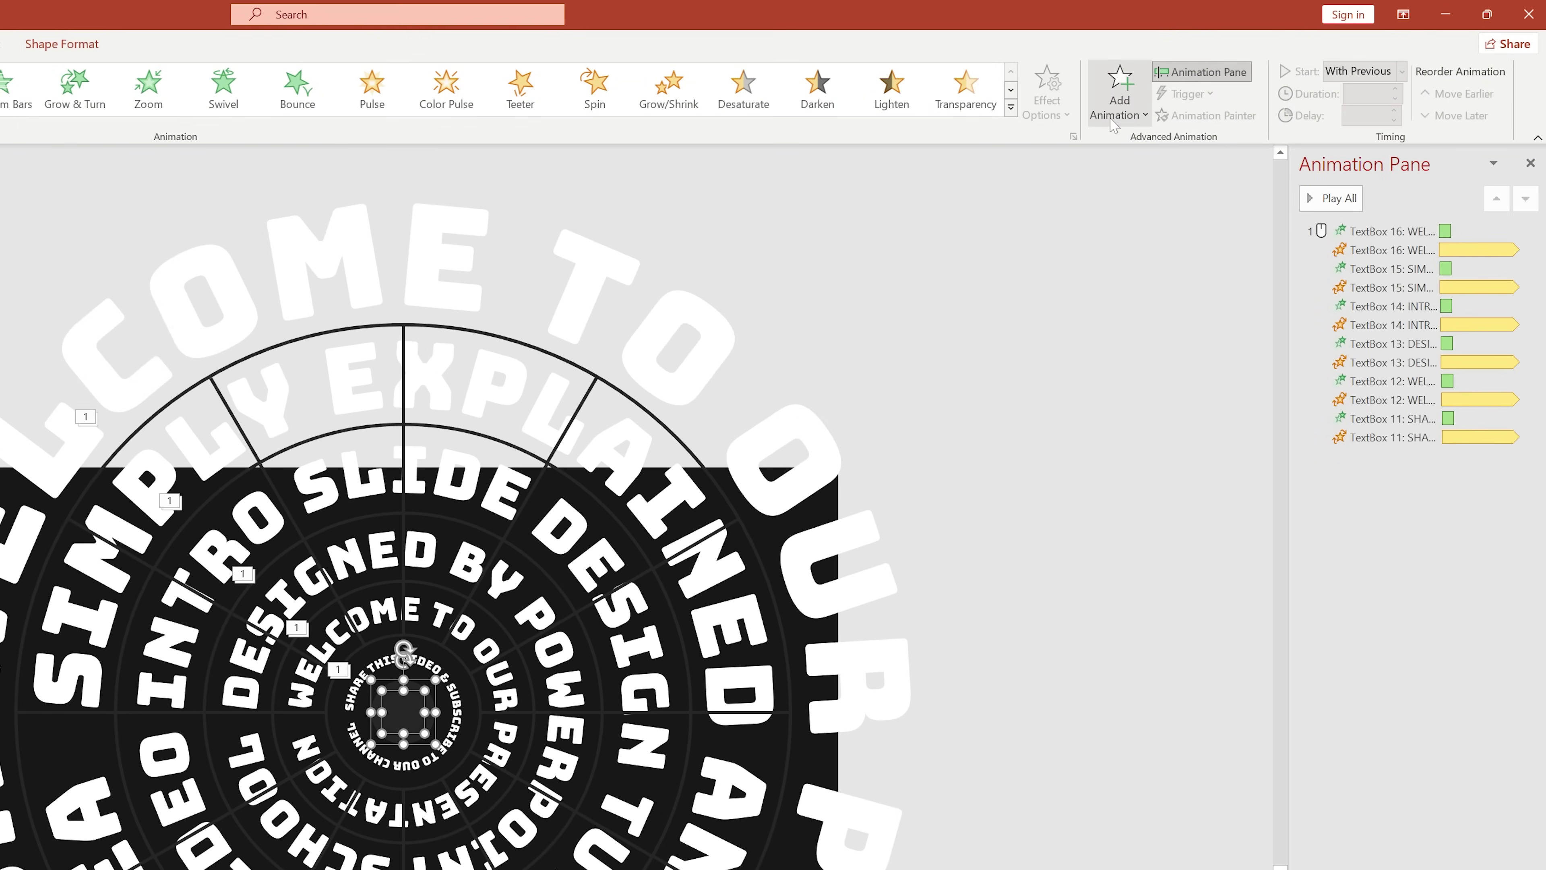
{"action": "left_click", "coordinate": [1116, 115]}
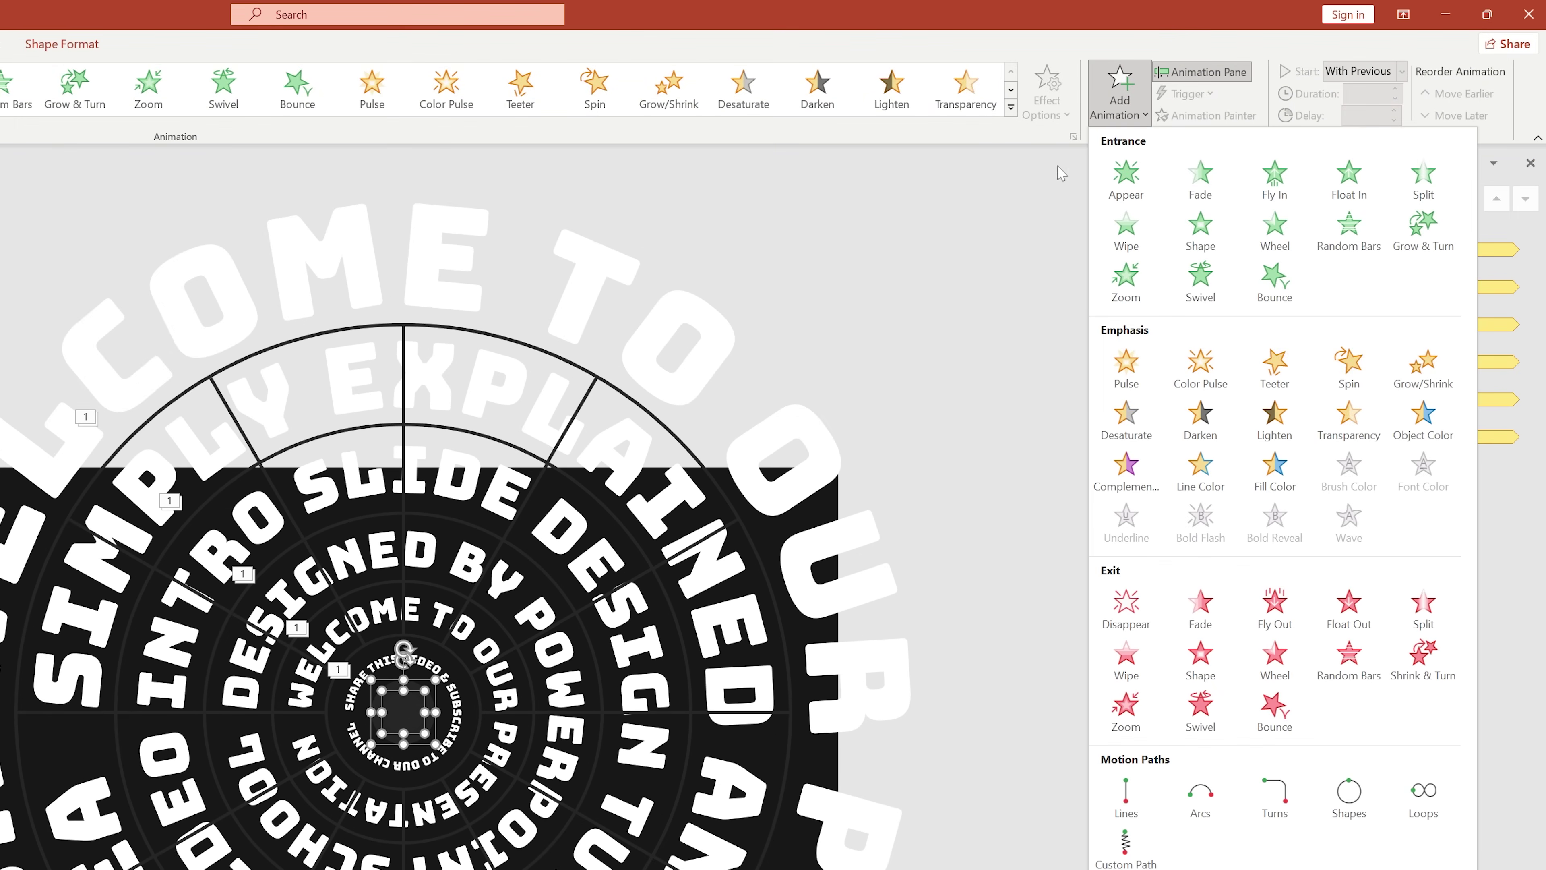
{"action": "left_click", "coordinate": [1126, 285]}
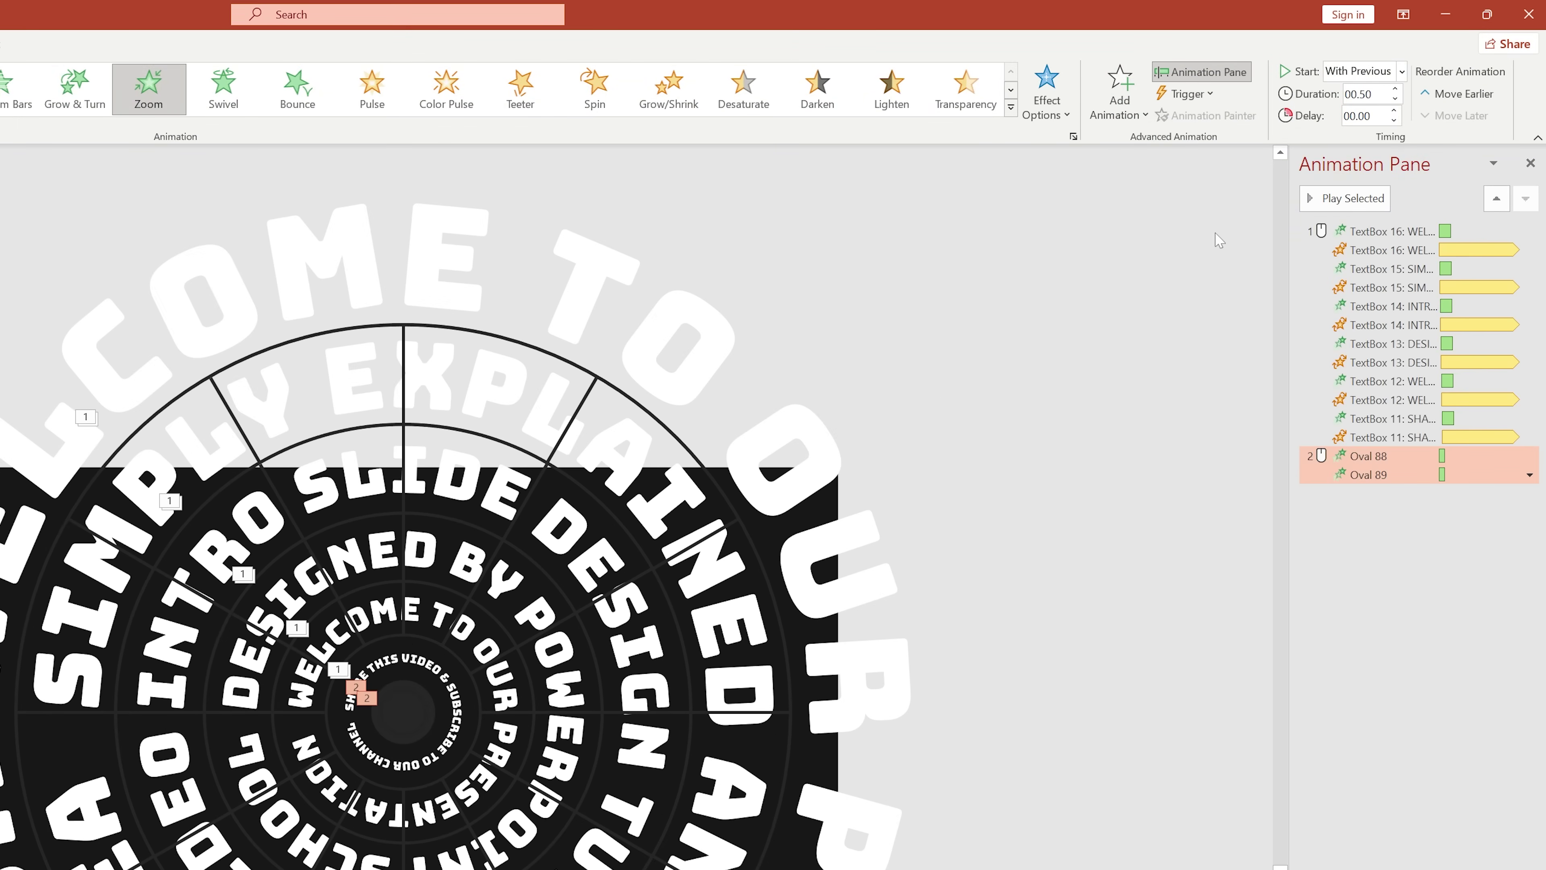
{"action": "left_click", "coordinate": [1372, 74]}
{"action": "left_click", "coordinate": [1358, 115]}
{"action": "left_click", "coordinate": [1364, 94]}
{"action": "type", "text": "1"}
{"action": "key", "text": "Return"}
Set Oval 88's entrance delay to 0.2 seconds
{"action": "left_click", "coordinate": [1147, 461]}
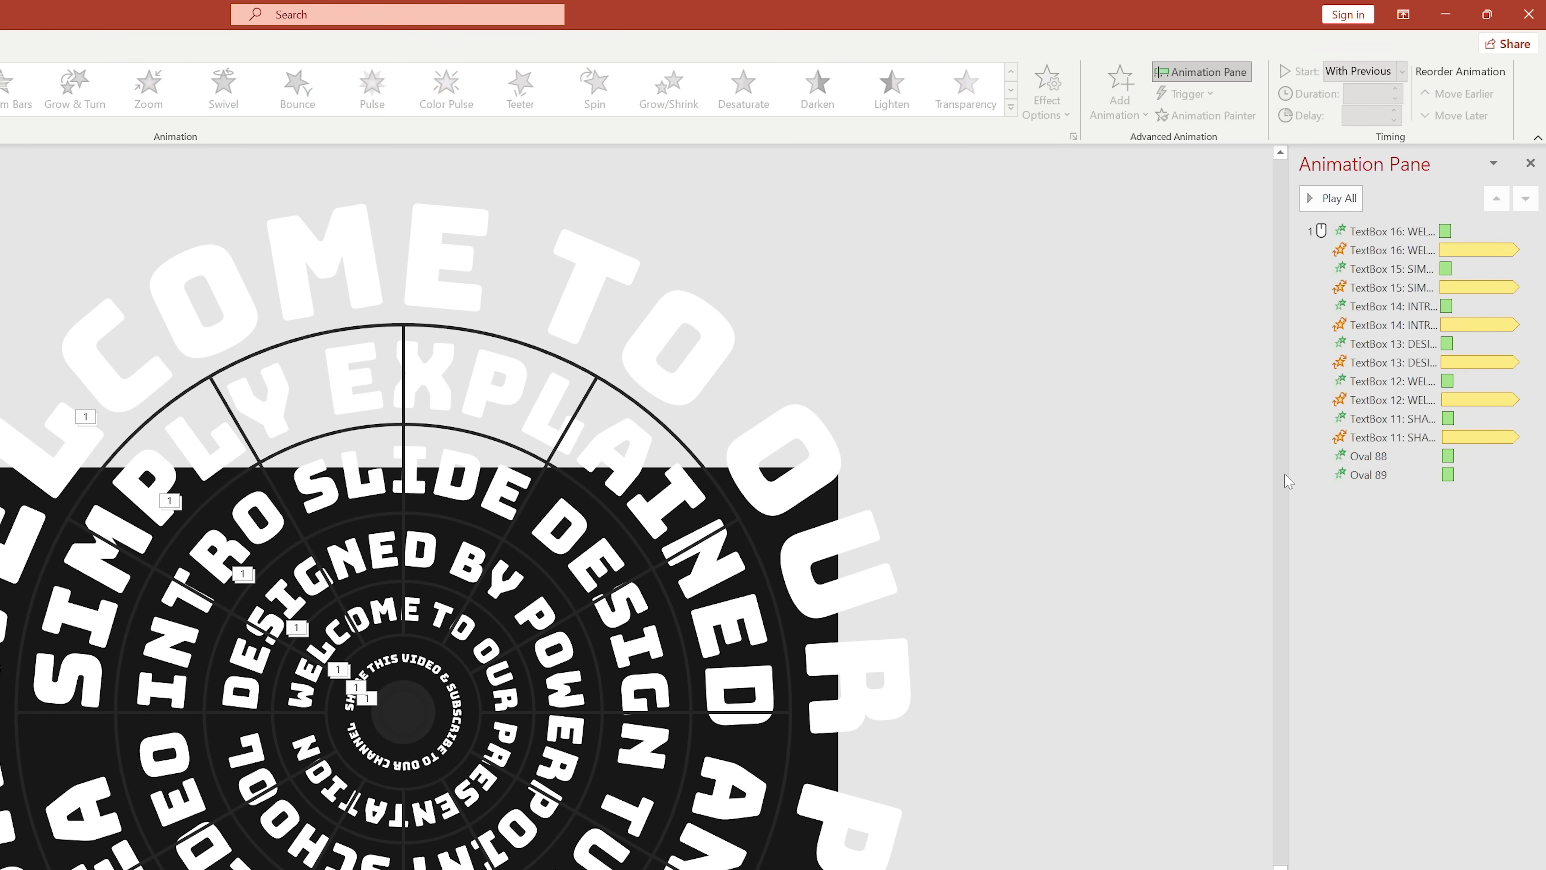
{"action": "left_click", "coordinate": [1367, 457]}
{"action": "left_click", "coordinate": [1371, 116]}
{"action": "left_click", "coordinate": [1371, 115]}
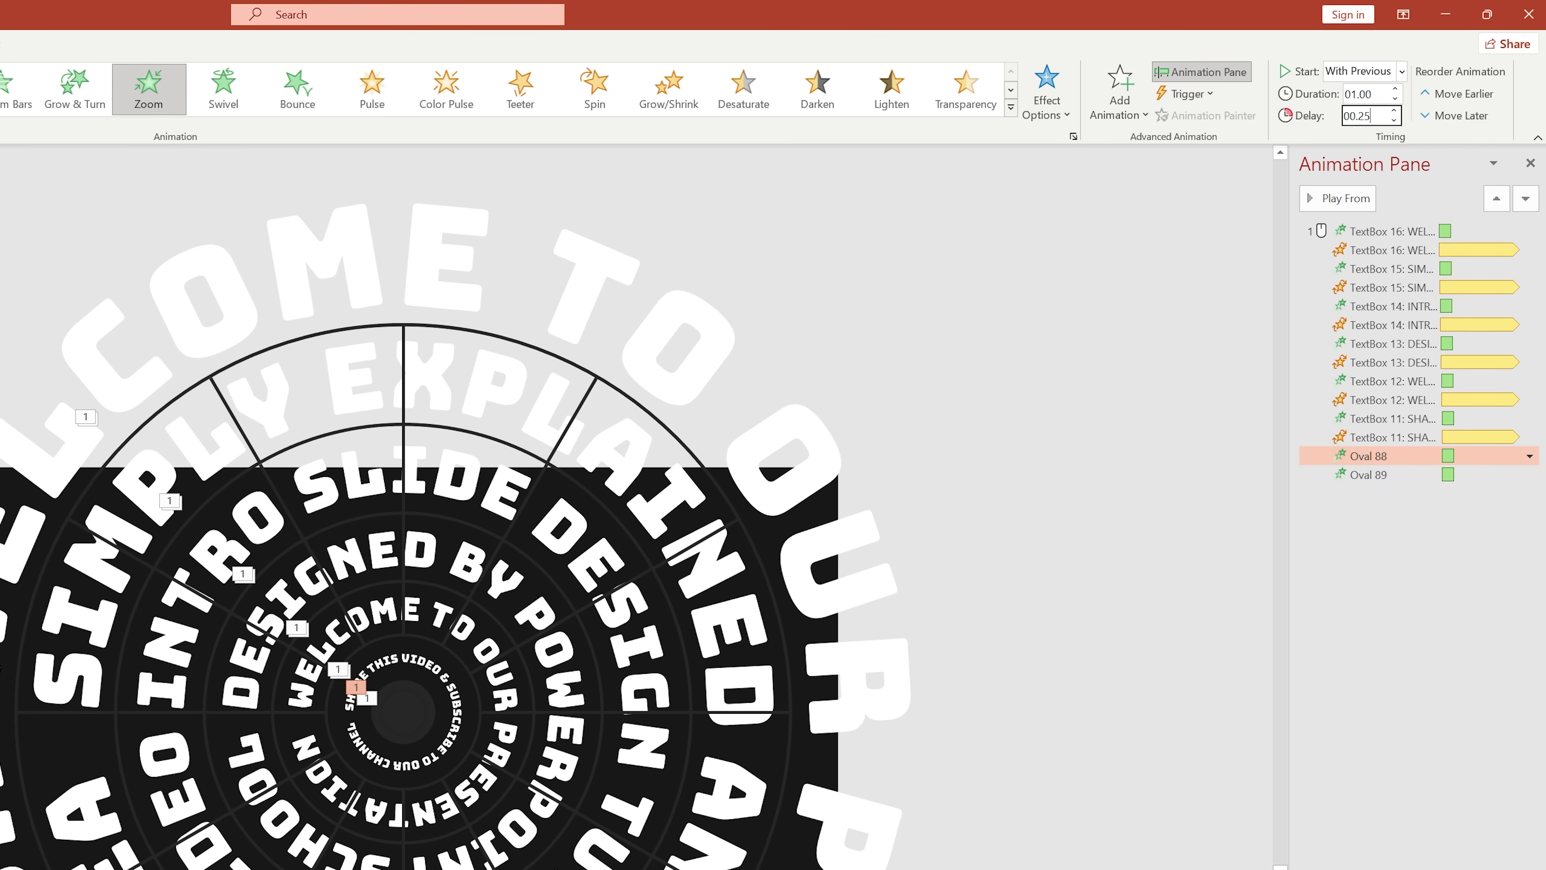
{"action": "key", "text": "Return"}
Delay Oval 89's entrance by 0.30 seconds
{"action": "left_click", "coordinate": [1405, 481]}
{"action": "double_click", "coordinate": [1364, 115]}
{"action": "type", "text": "00."}
{"action": "key", "text": "Return"}
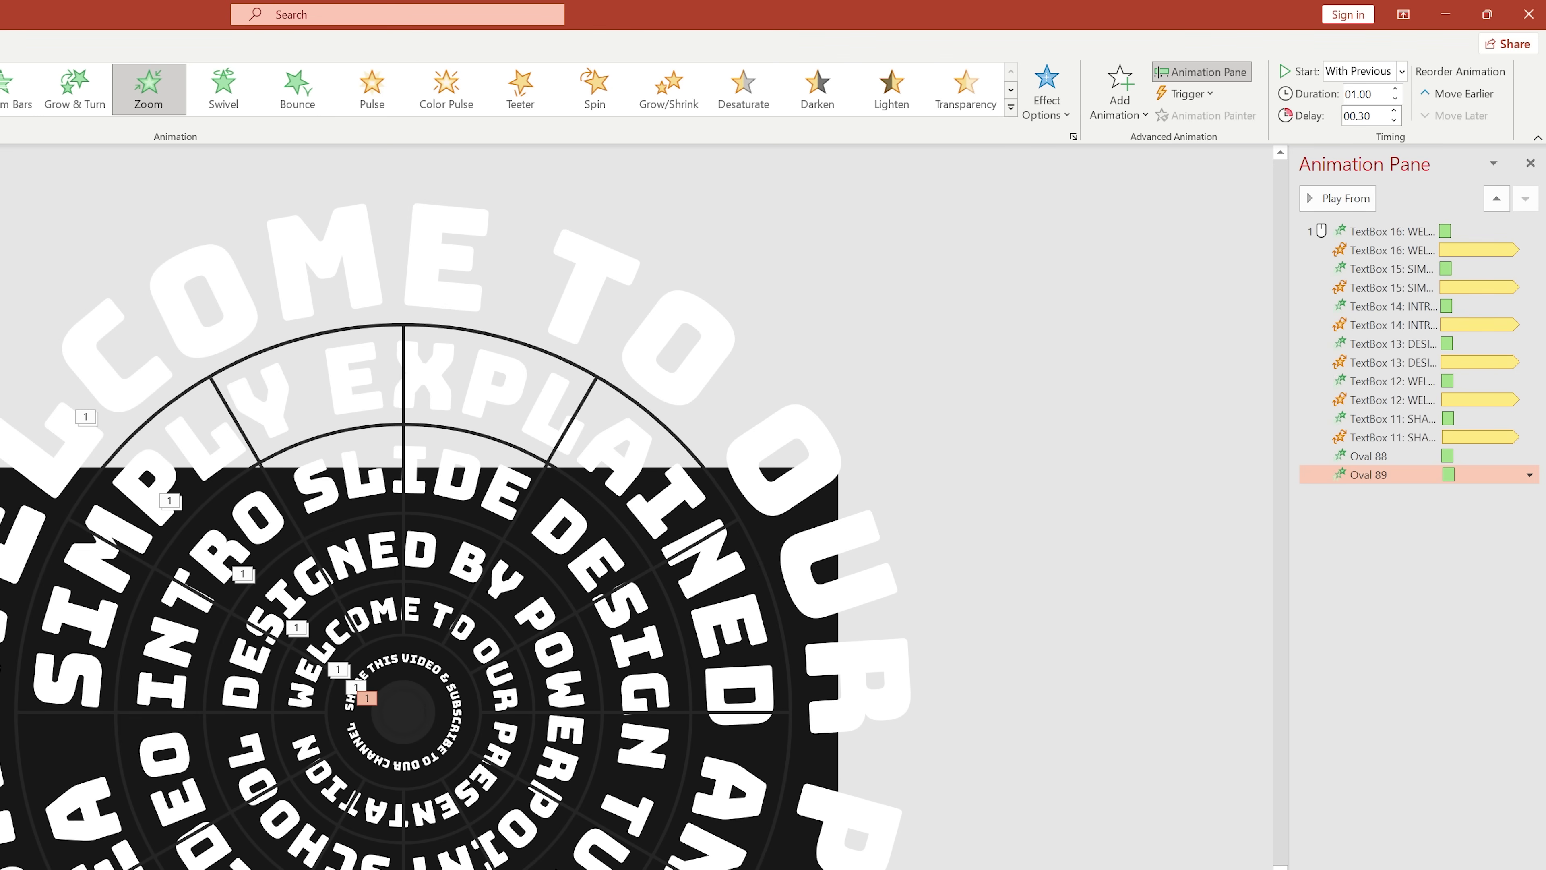
{"action": "left_click", "coordinate": [970, 612]}
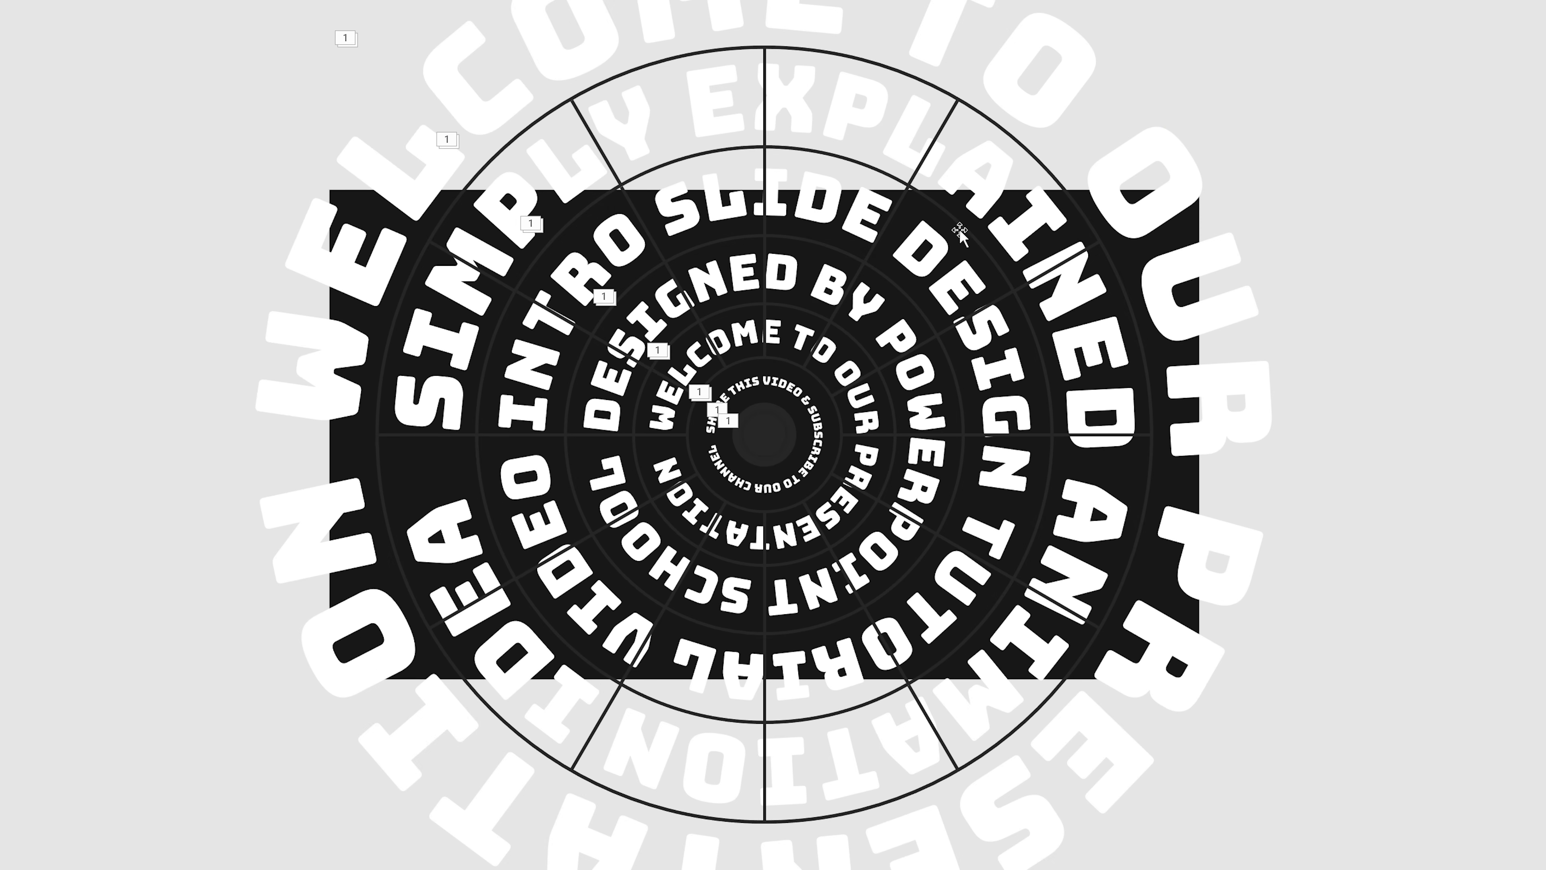
Give all five hollow circles a Zoom entrance animation
{"action": "left_click", "coordinate": [1046, 171]}
{"action": "left_click", "coordinate": [963, 230], "text": "shift"}
{"action": "left_click", "coordinate": [902, 294], "text": "shift"}
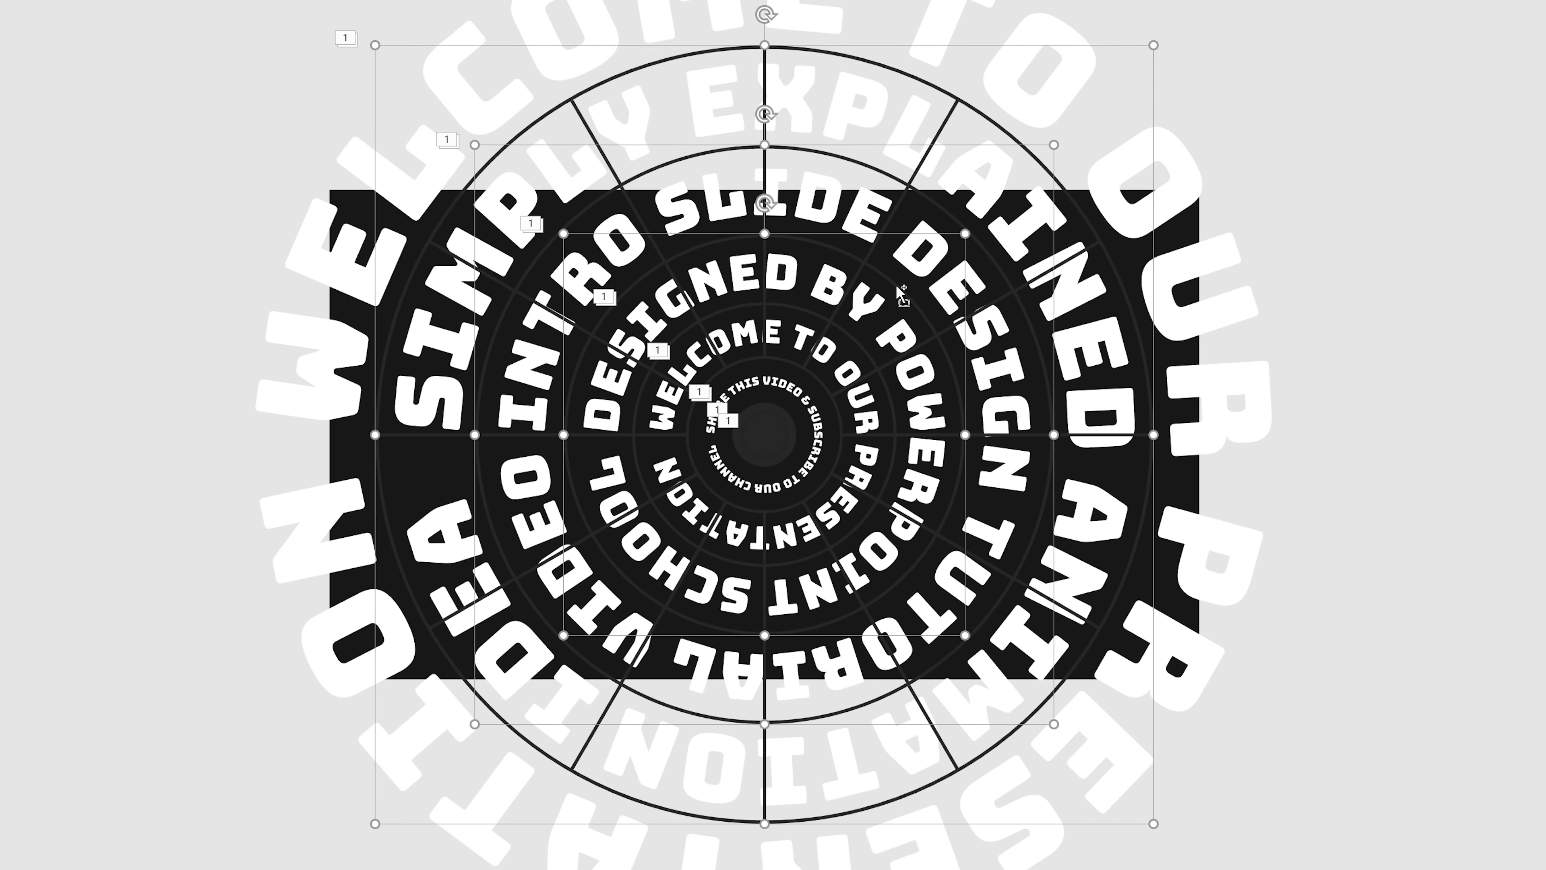
{"action": "left_click", "coordinate": [859, 341], "text": "shift"}
{"action": "left_click", "coordinate": [821, 381], "text": "shift"}
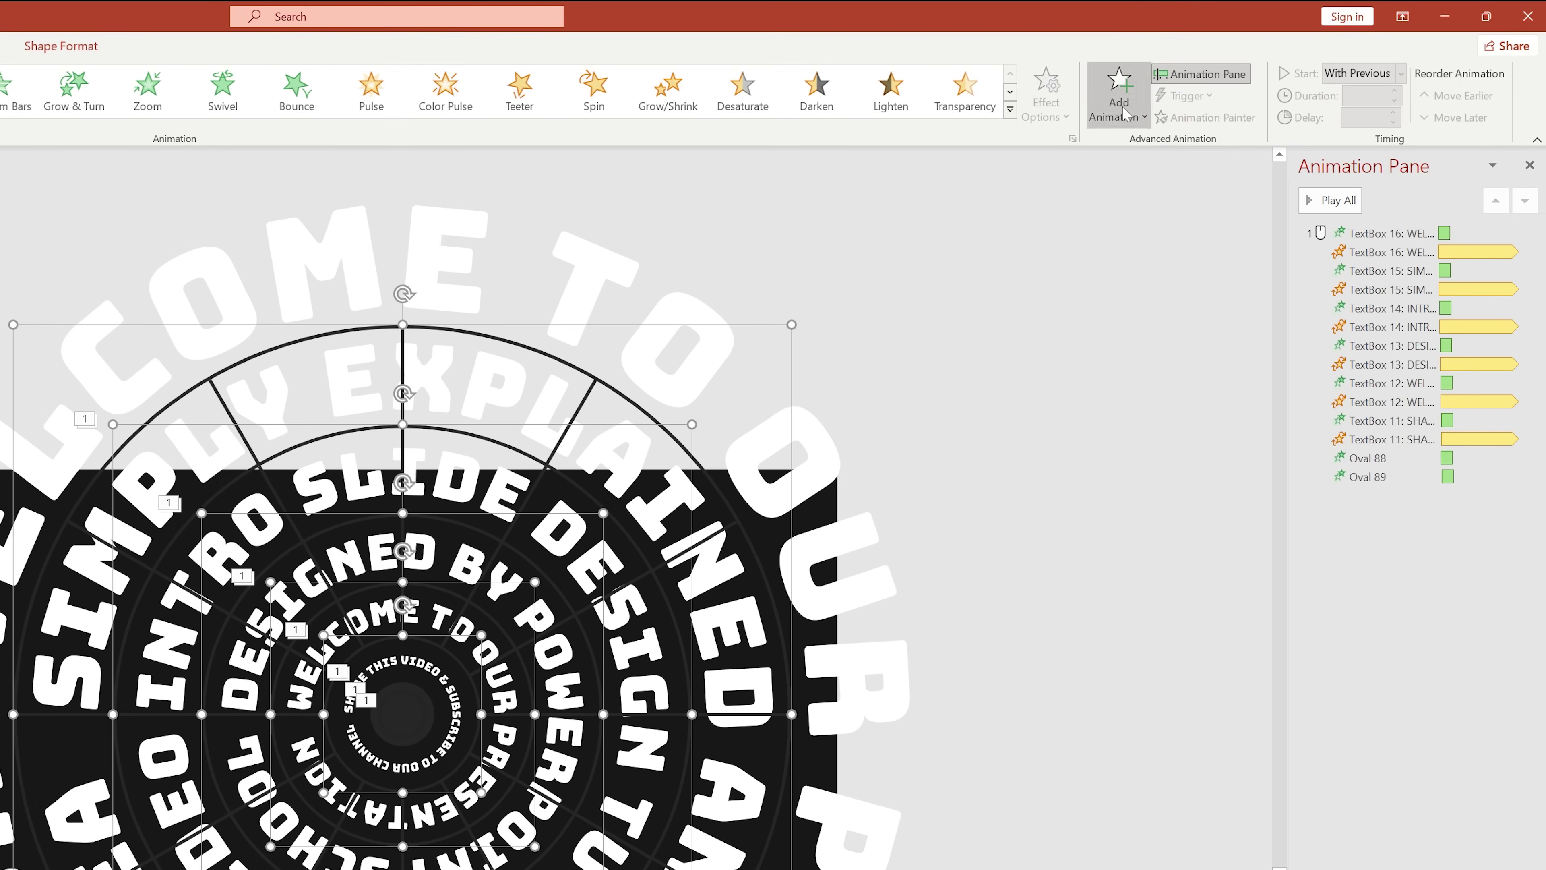
{"action": "left_click", "coordinate": [1124, 112]}
{"action": "left_click", "coordinate": [1119, 304]}
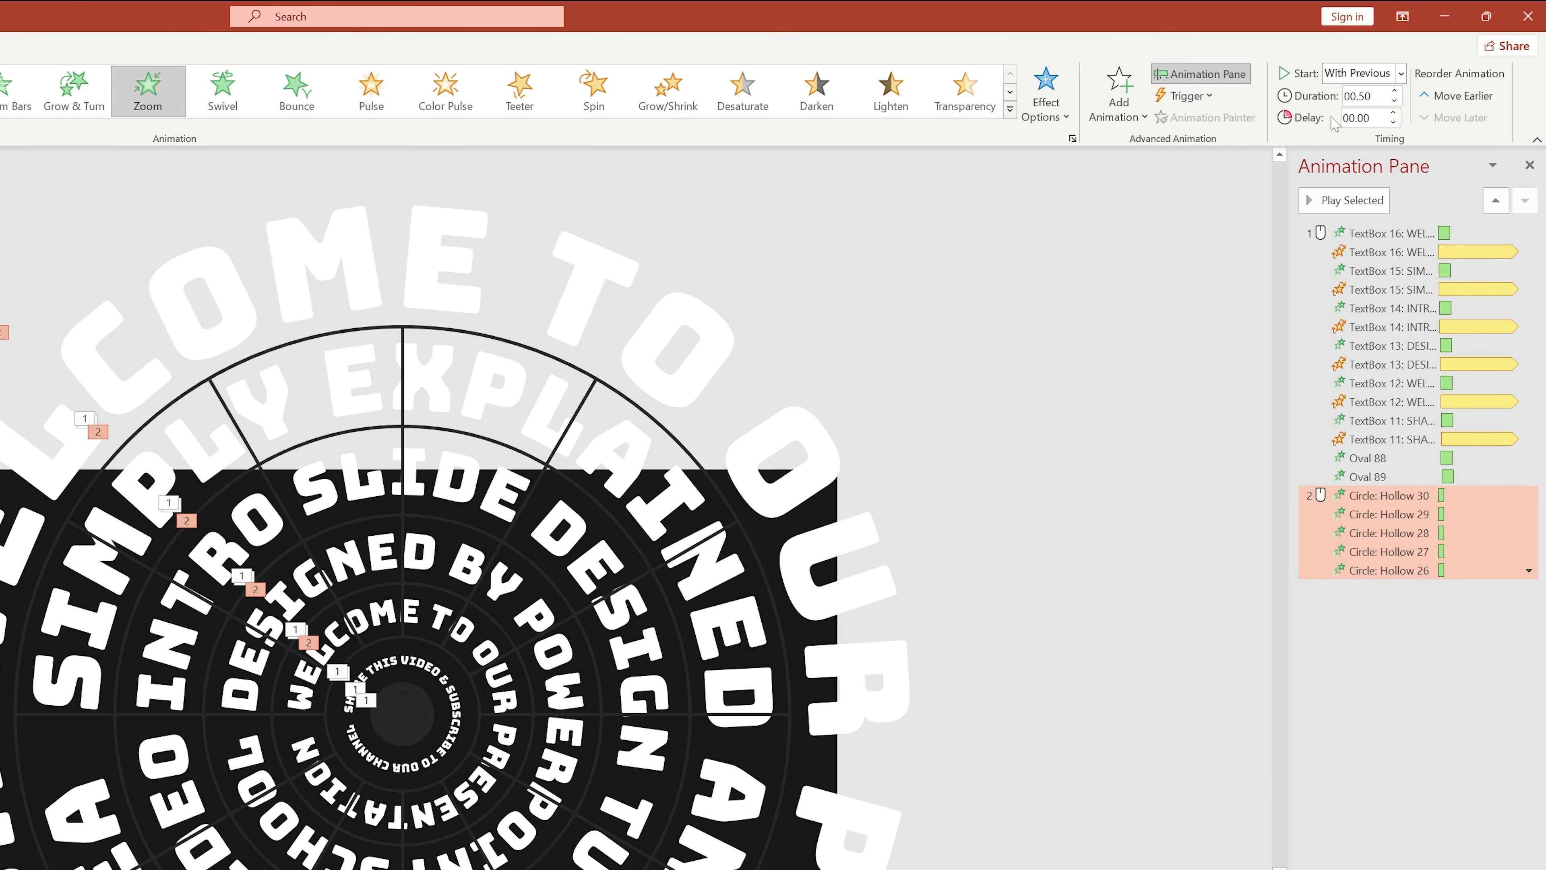
Make the circles' Zoom start With Previous, lasting 1 second, with a 0.25 s delay
{"action": "left_click", "coordinate": [1374, 73]}
{"action": "left_click", "coordinate": [1383, 119]}
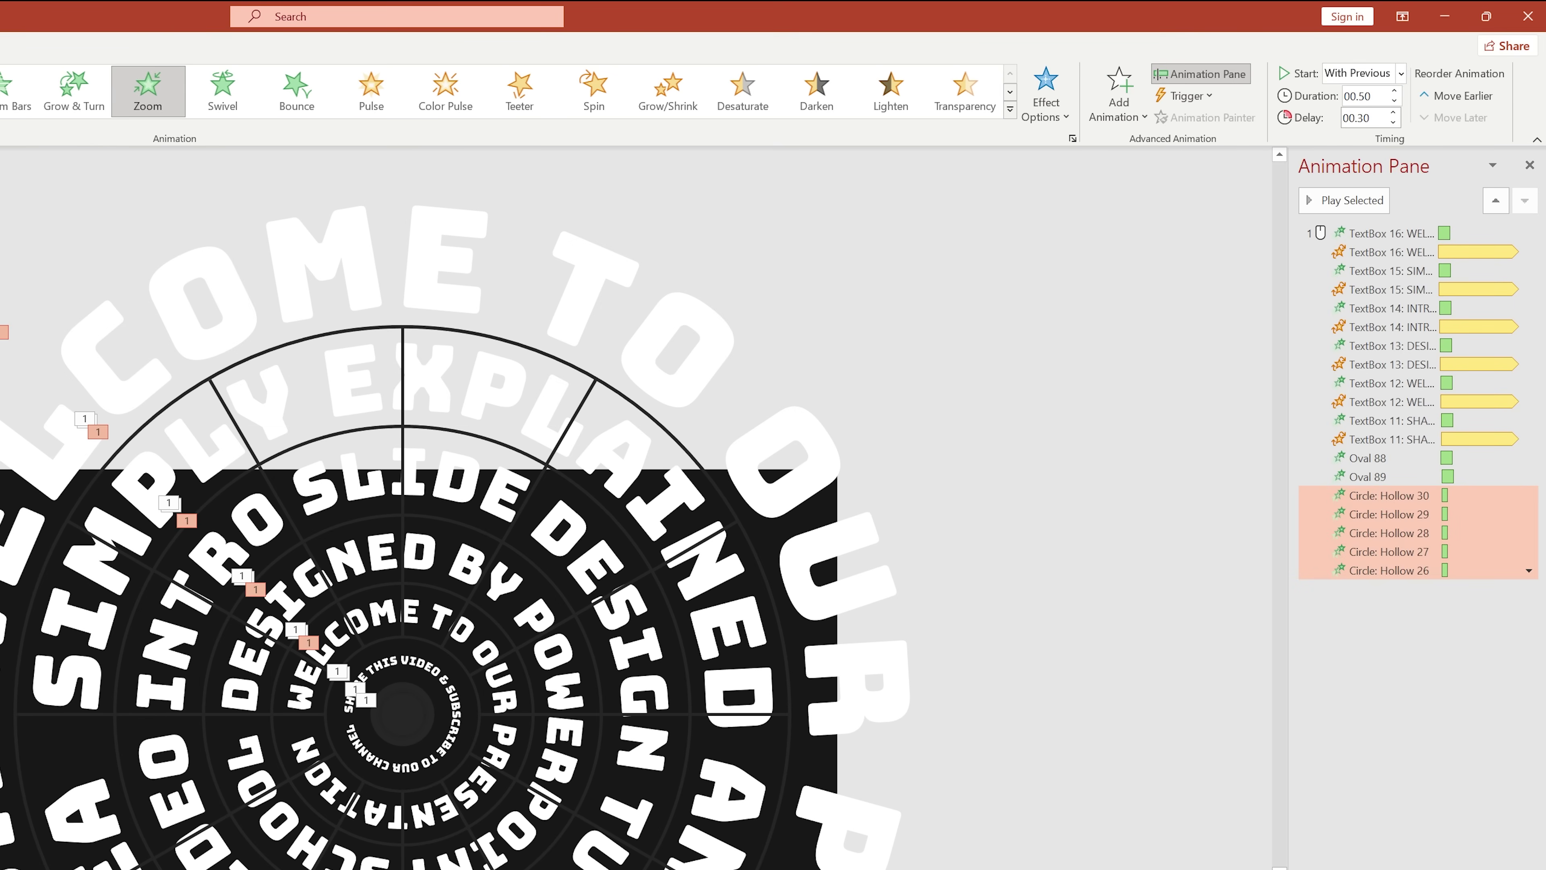
{"action": "left_click", "coordinate": [1363, 96]}
{"action": "type", "text": "1"}
{"action": "key", "text": "Return"}
{"action": "left_click", "coordinate": [1394, 121]}
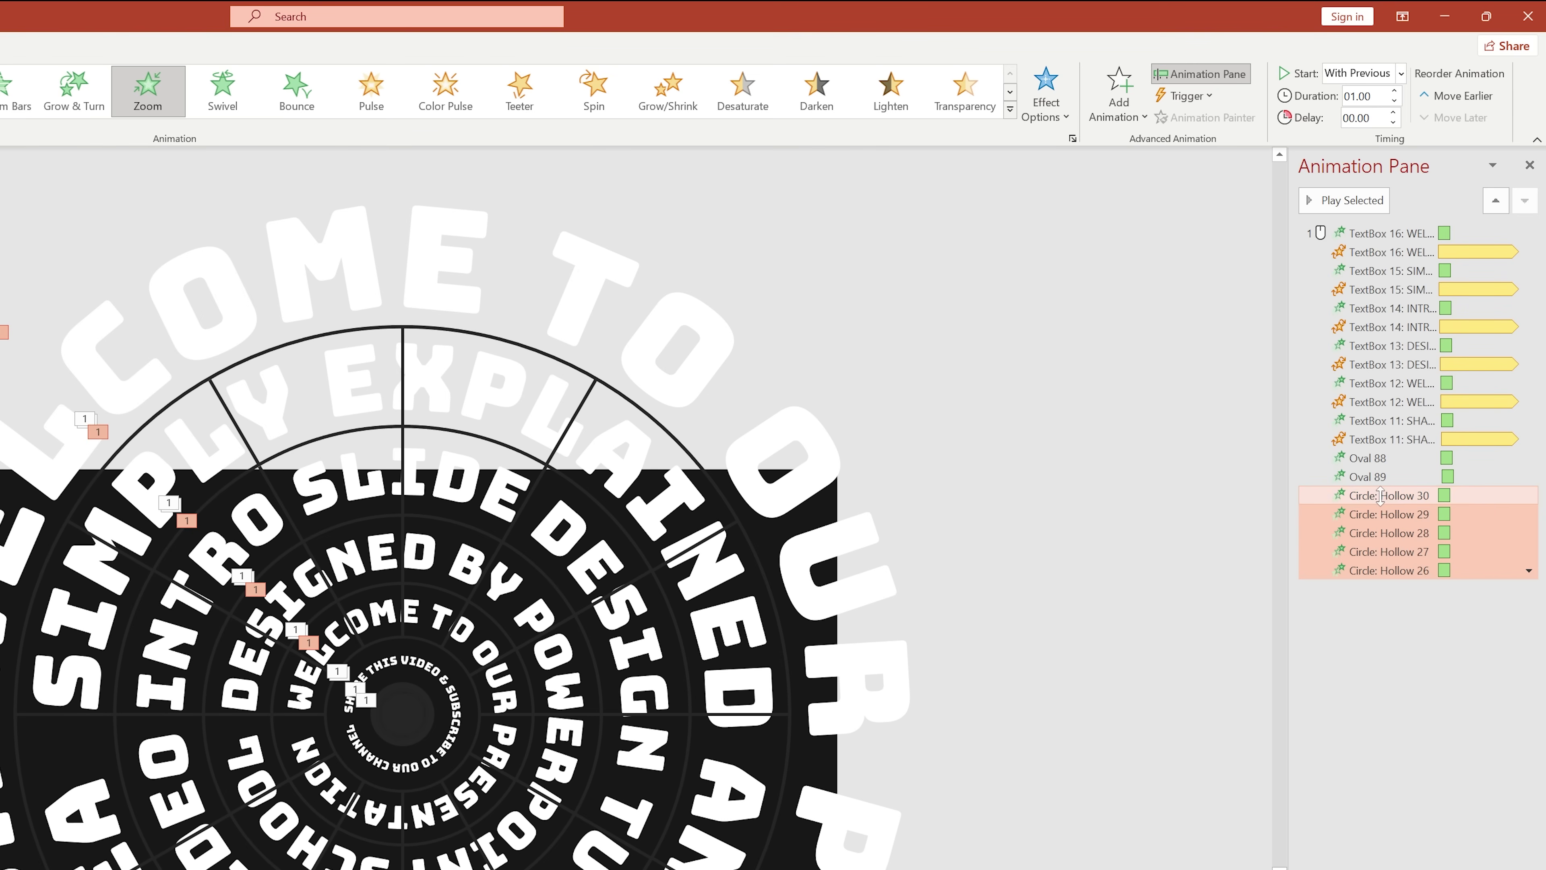
Stagger the delays of Hollow 30, 29 and 28, giving Hollow 28 a 0.15 s delay
{"action": "left_click", "coordinate": [1403, 495]}
{"action": "left_click_drag", "start_coordinate": [1393, 499], "coordinate": [1368, 460]}
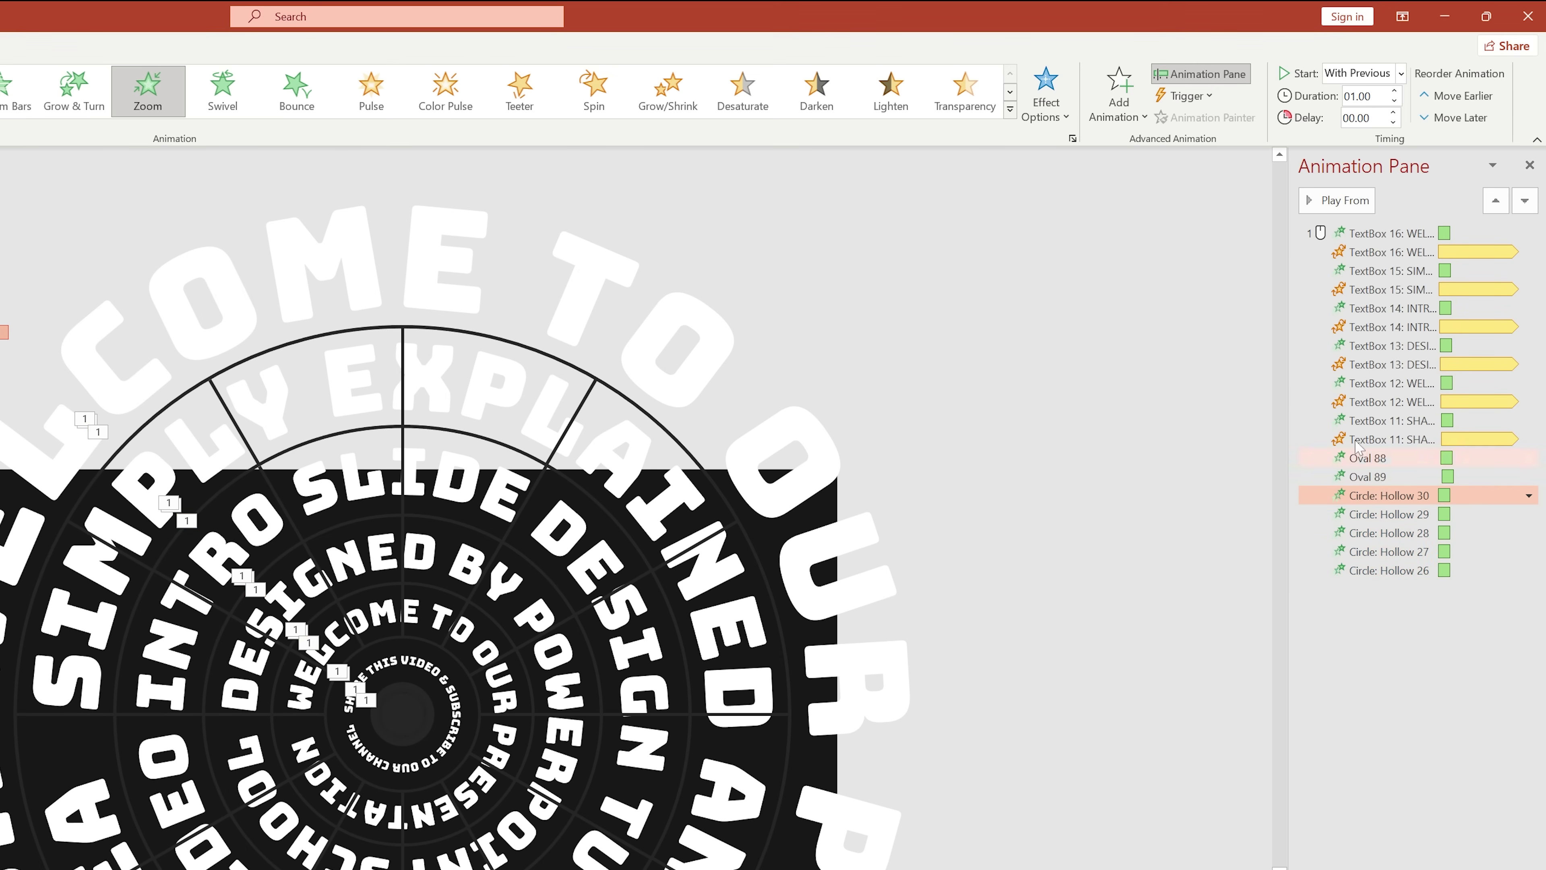
{"action": "left_click", "coordinate": [1369, 118]}
{"action": "left_click", "coordinate": [1369, 118]}
{"action": "key", "text": "BackSpace"}
{"action": "left_click", "coordinate": [1431, 517]}
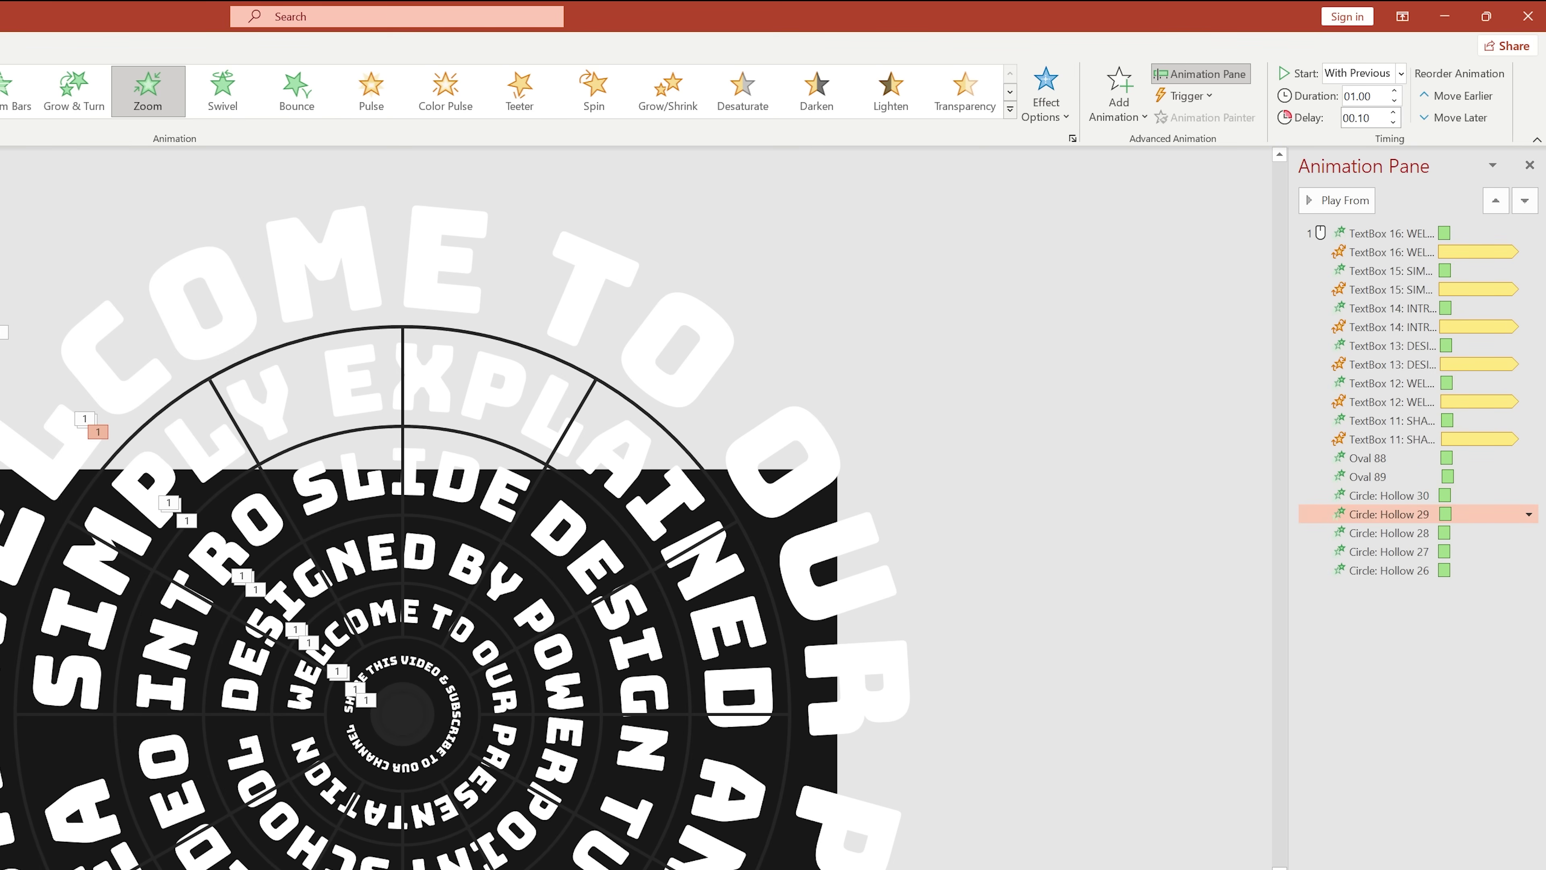
{"action": "left_click", "coordinate": [1388, 533]}
{"action": "left_click", "coordinate": [1381, 119]}
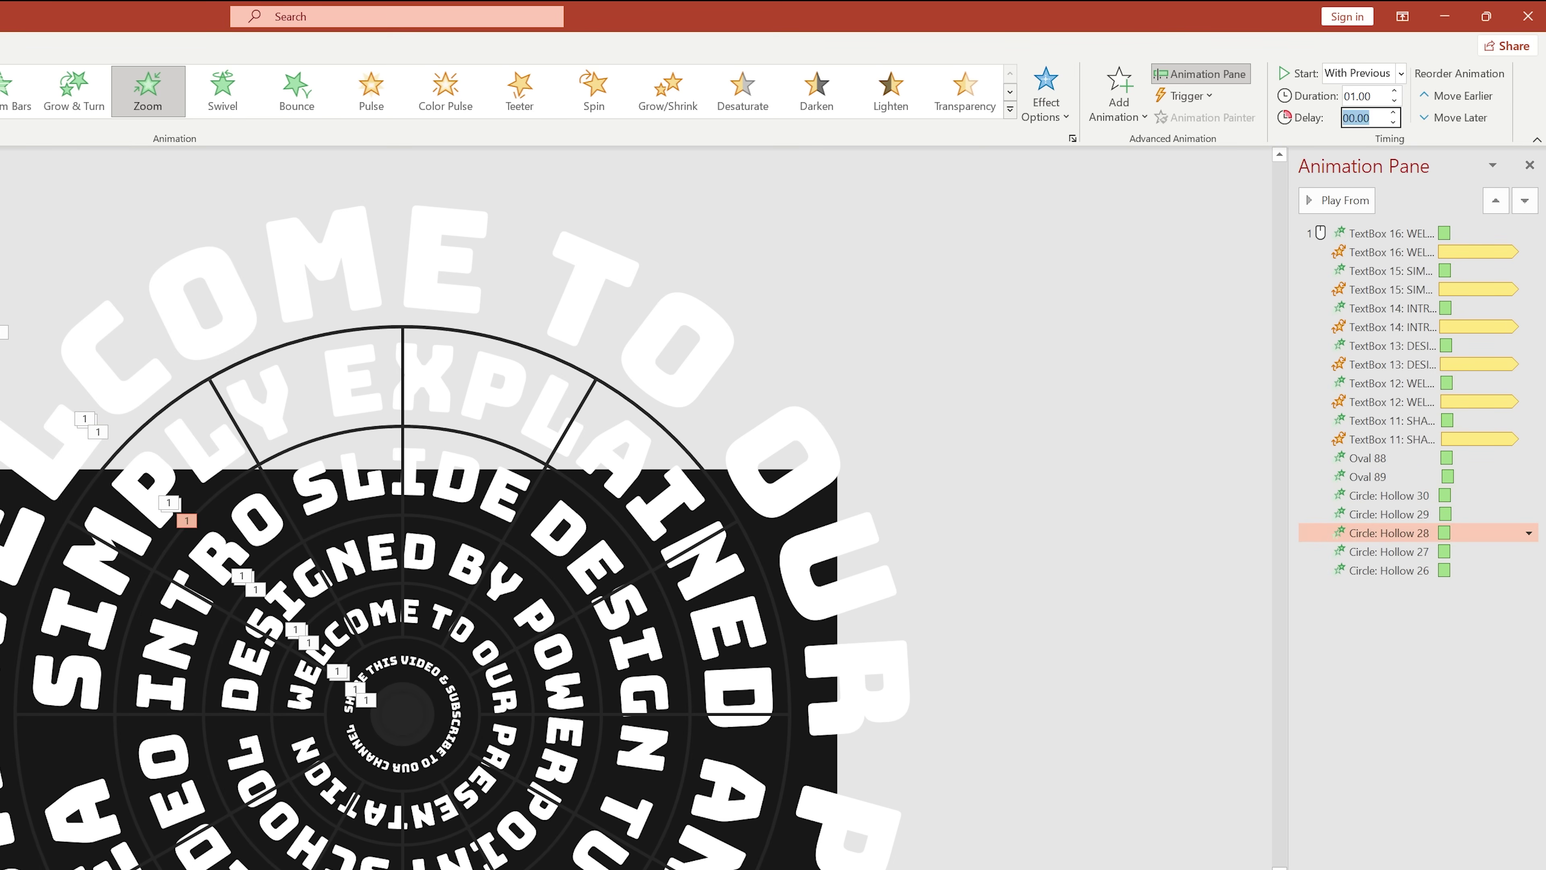
{"action": "type", "text": "00.15"}
Set increasing delays on Hollow 27 and Hollow 26, ending at 0.25 seconds
{"action": "left_click", "coordinate": [1419, 551]}
{"action": "left_click", "coordinate": [1378, 118]}
{"action": "left_click", "coordinate": [1378, 118]}
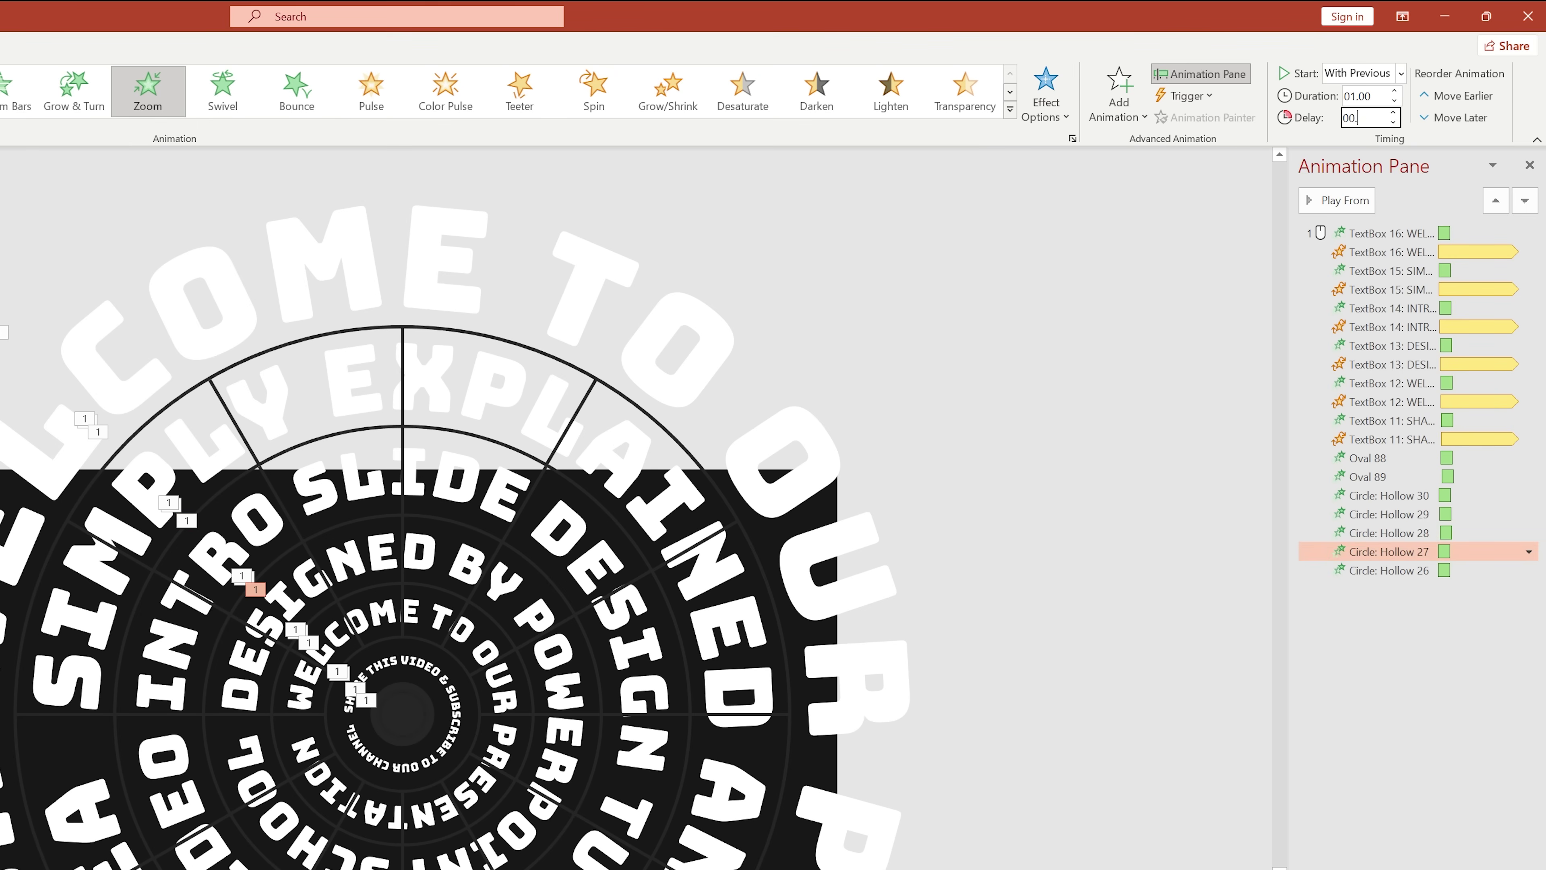
{"action": "left_click", "coordinate": [1411, 571]}
{"action": "left_click", "coordinate": [1378, 118]}
{"action": "key", "text": "Right"}
{"action": "key", "text": "Return"}
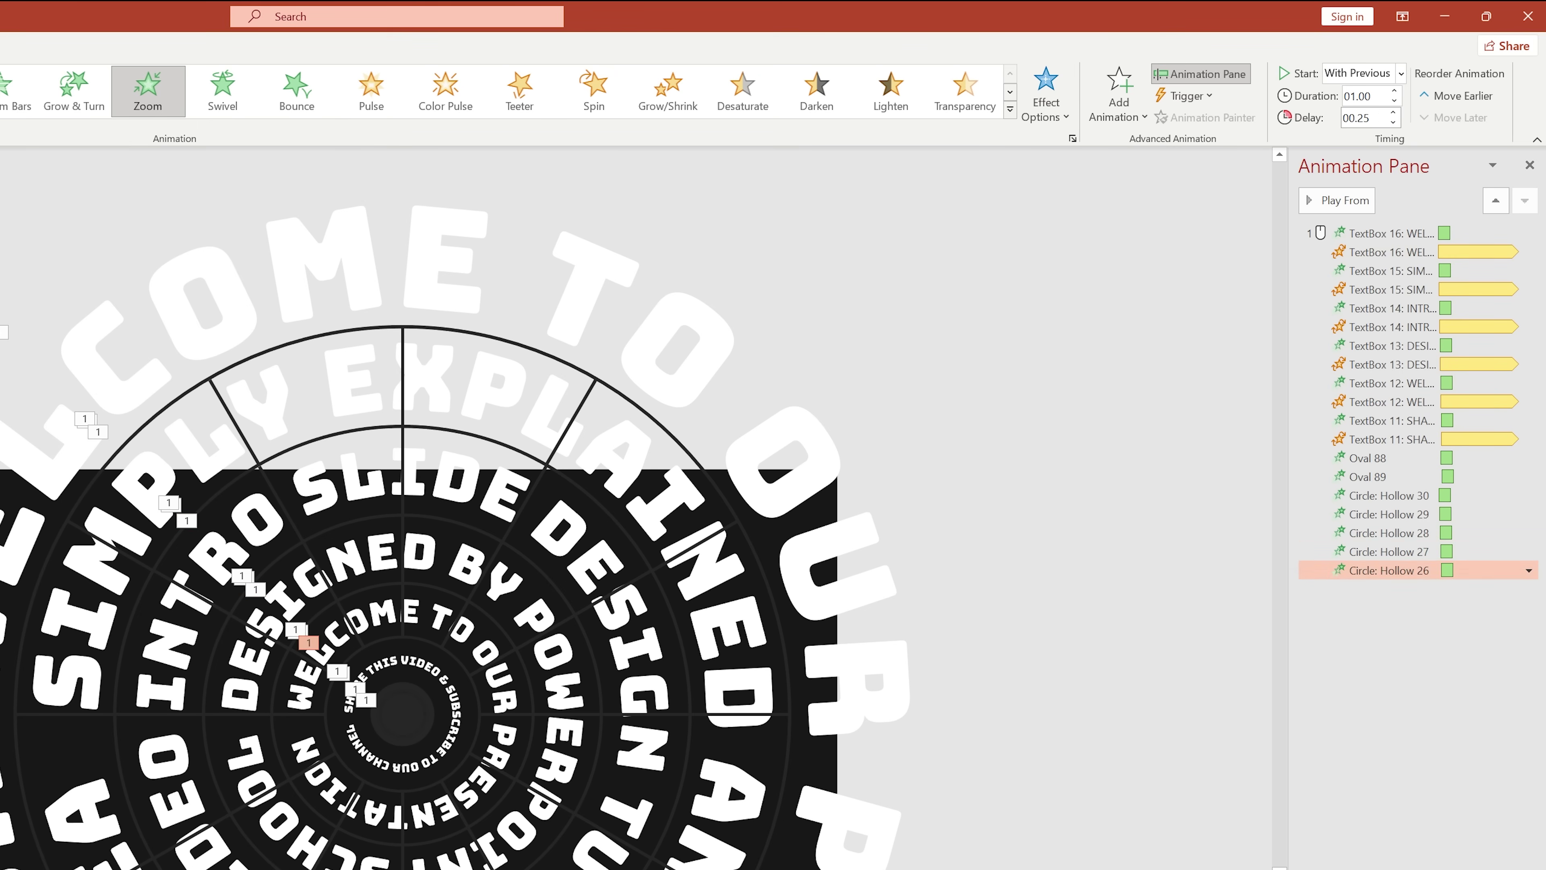
{"action": "left_click", "coordinate": [1007, 754]}
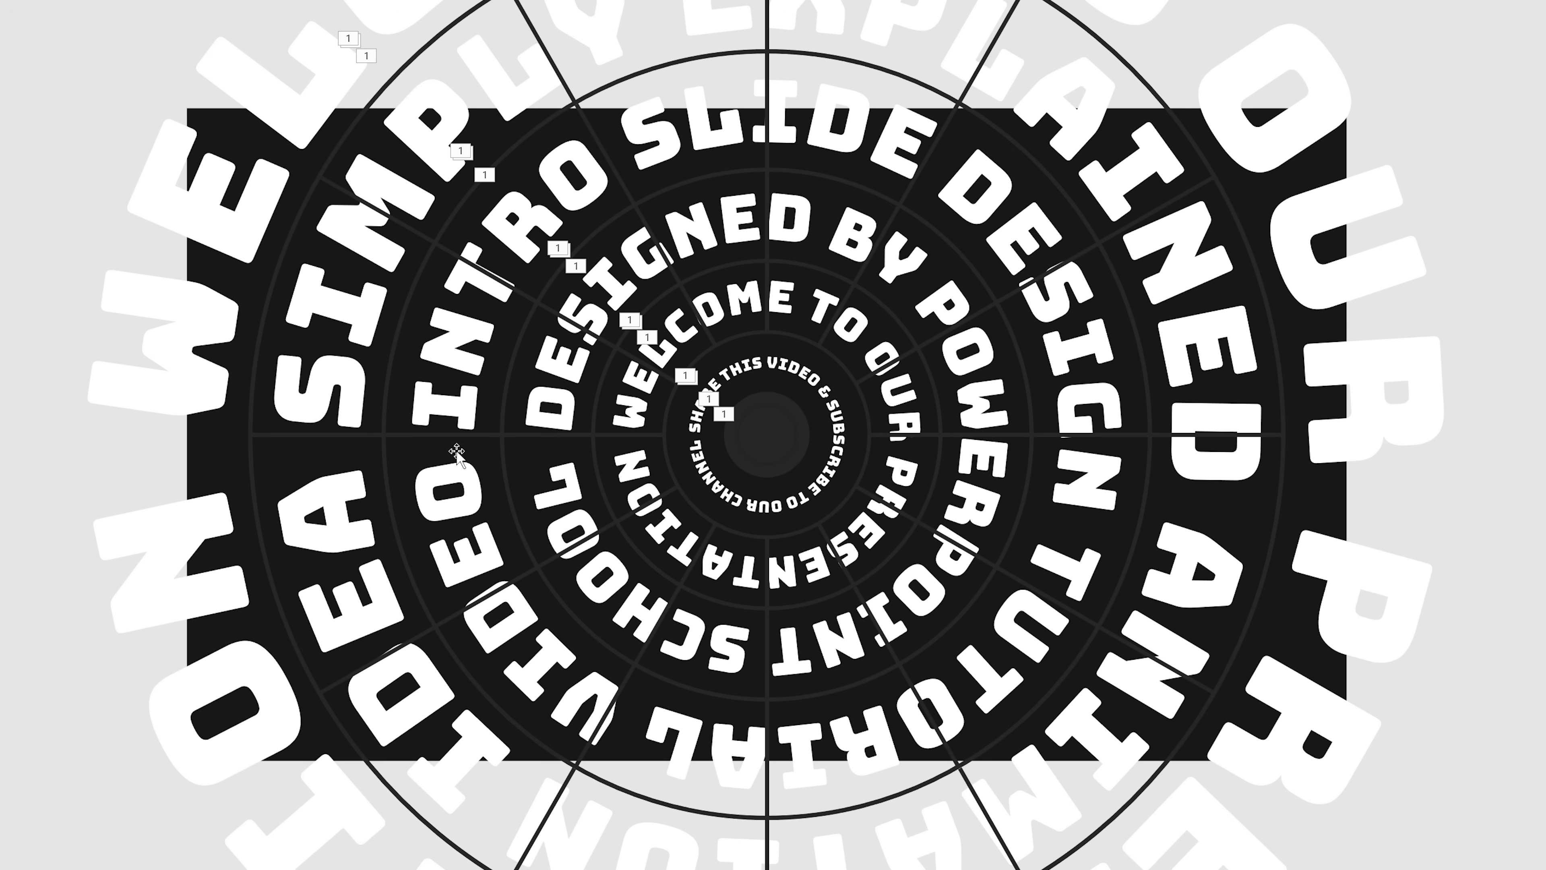
{"action": "left_click", "coordinate": [306, 435]}
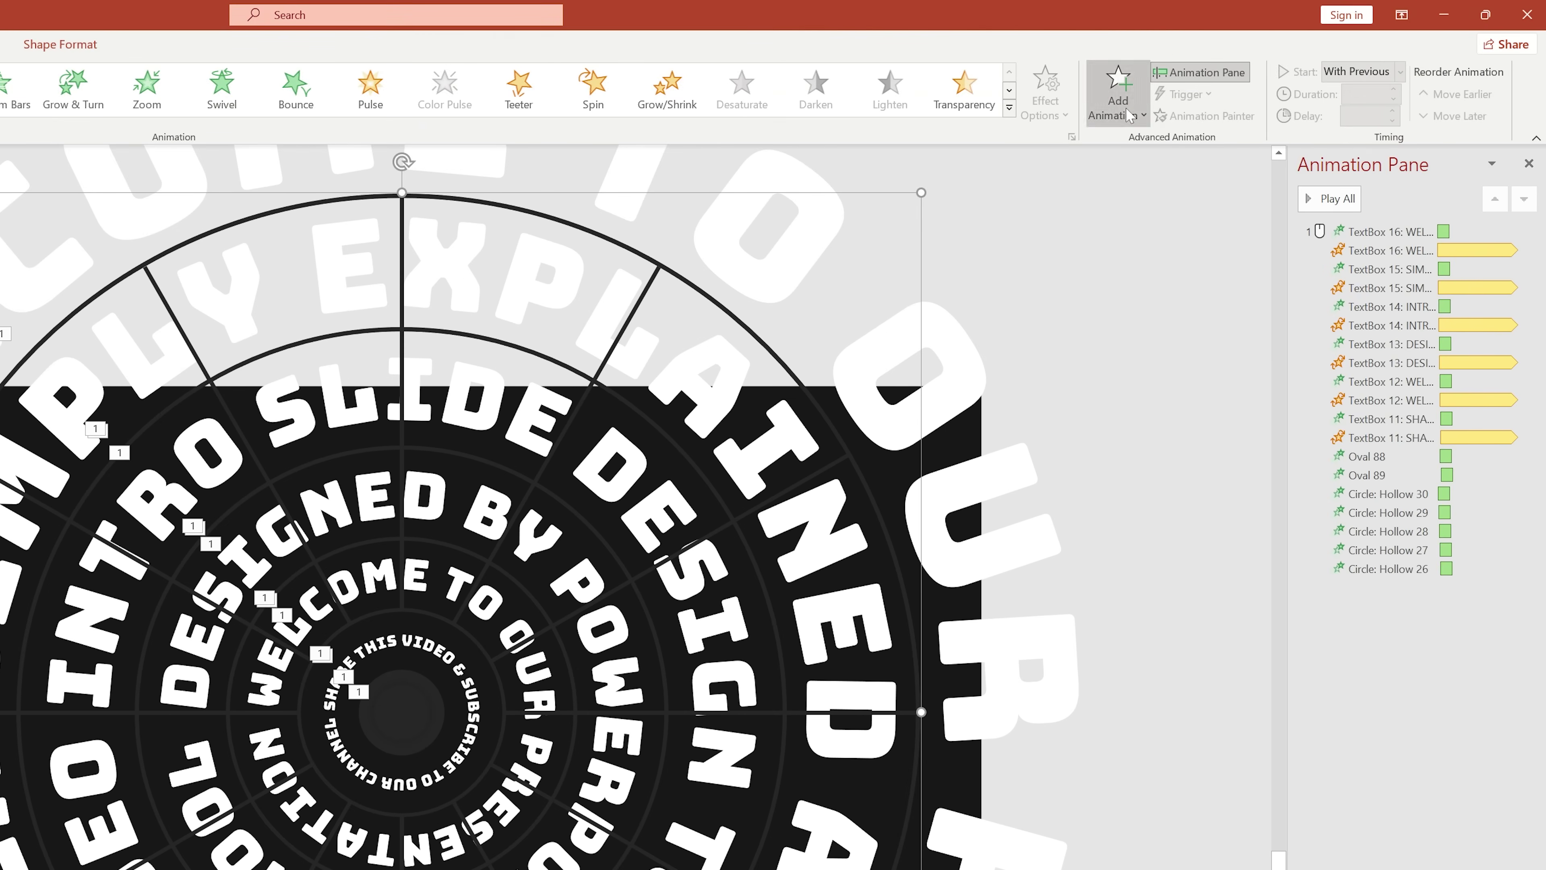
Give Group 70 a Fade entrance lasting 0.25 s with a 1.25 s delay
{"action": "left_click", "coordinate": [1120, 97]}
{"action": "left_click", "coordinate": [1199, 180]}
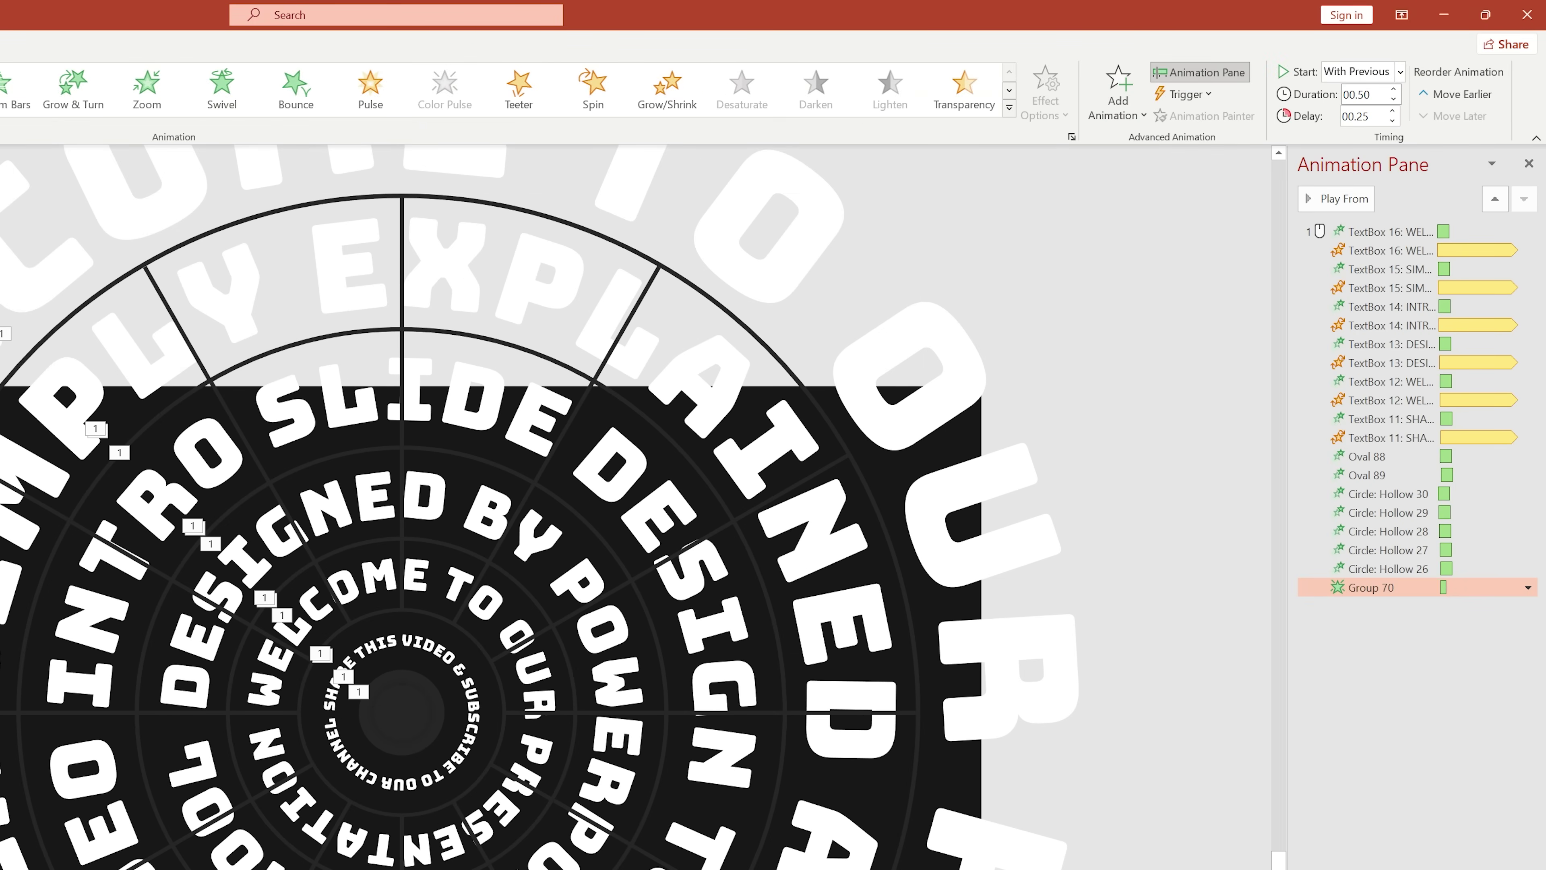
{"action": "left_click", "coordinate": [1358, 95]}
{"action": "type", "text": "0.25"}
{"action": "key", "text": "Tab"}
{"action": "type", "text": "1.25"}
{"action": "key", "text": "Return"}
Add a 15-second Spin to Group 70 starting With Previous
{"action": "left_click", "coordinate": [8, 490]}
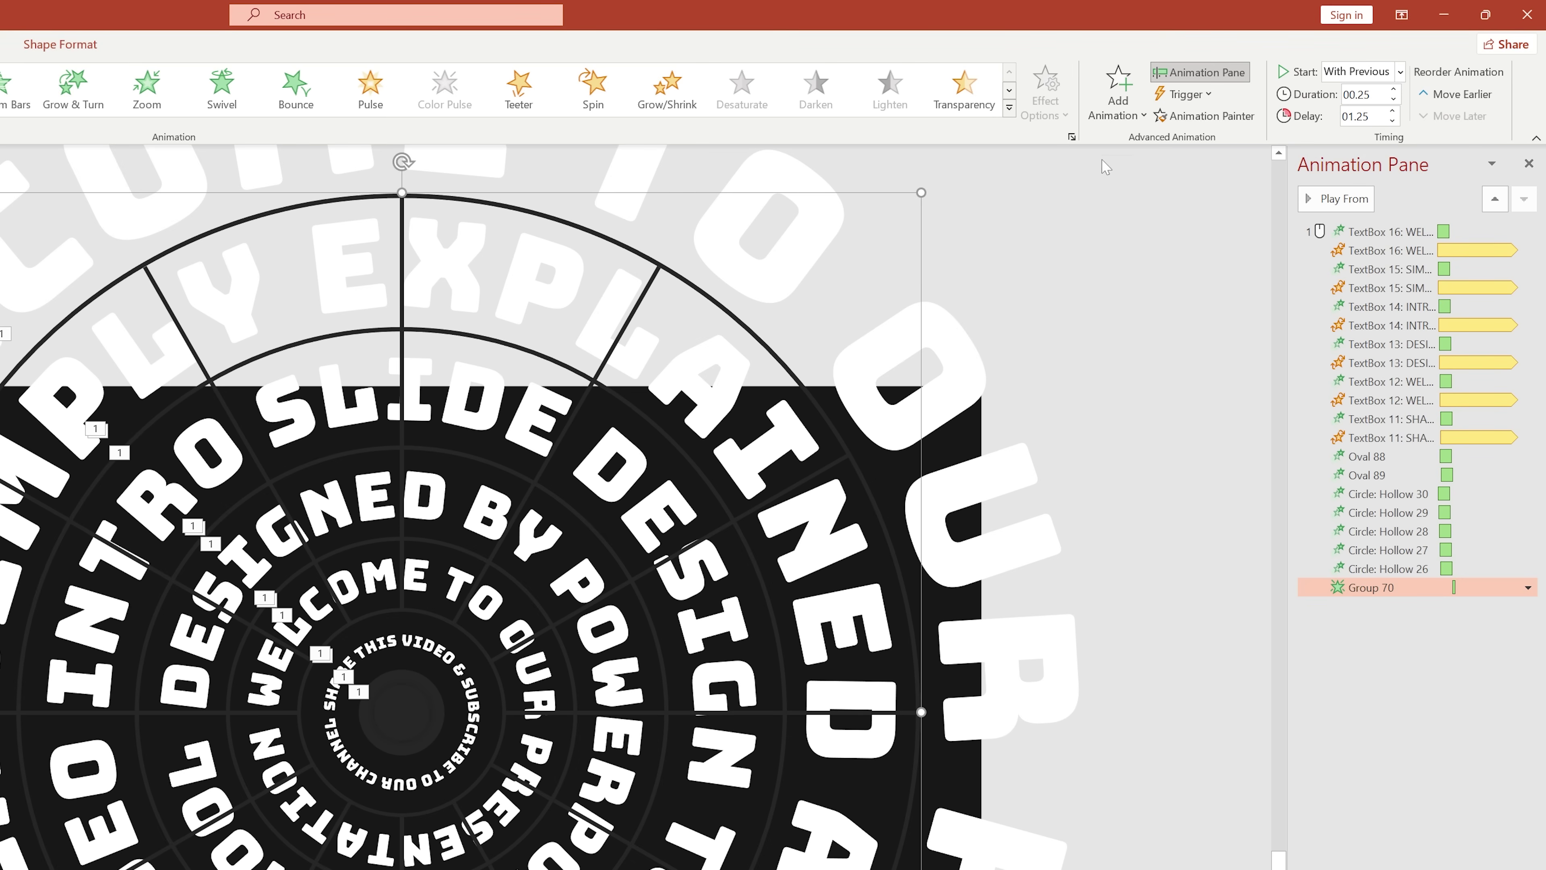
{"action": "left_click", "coordinate": [1120, 116]}
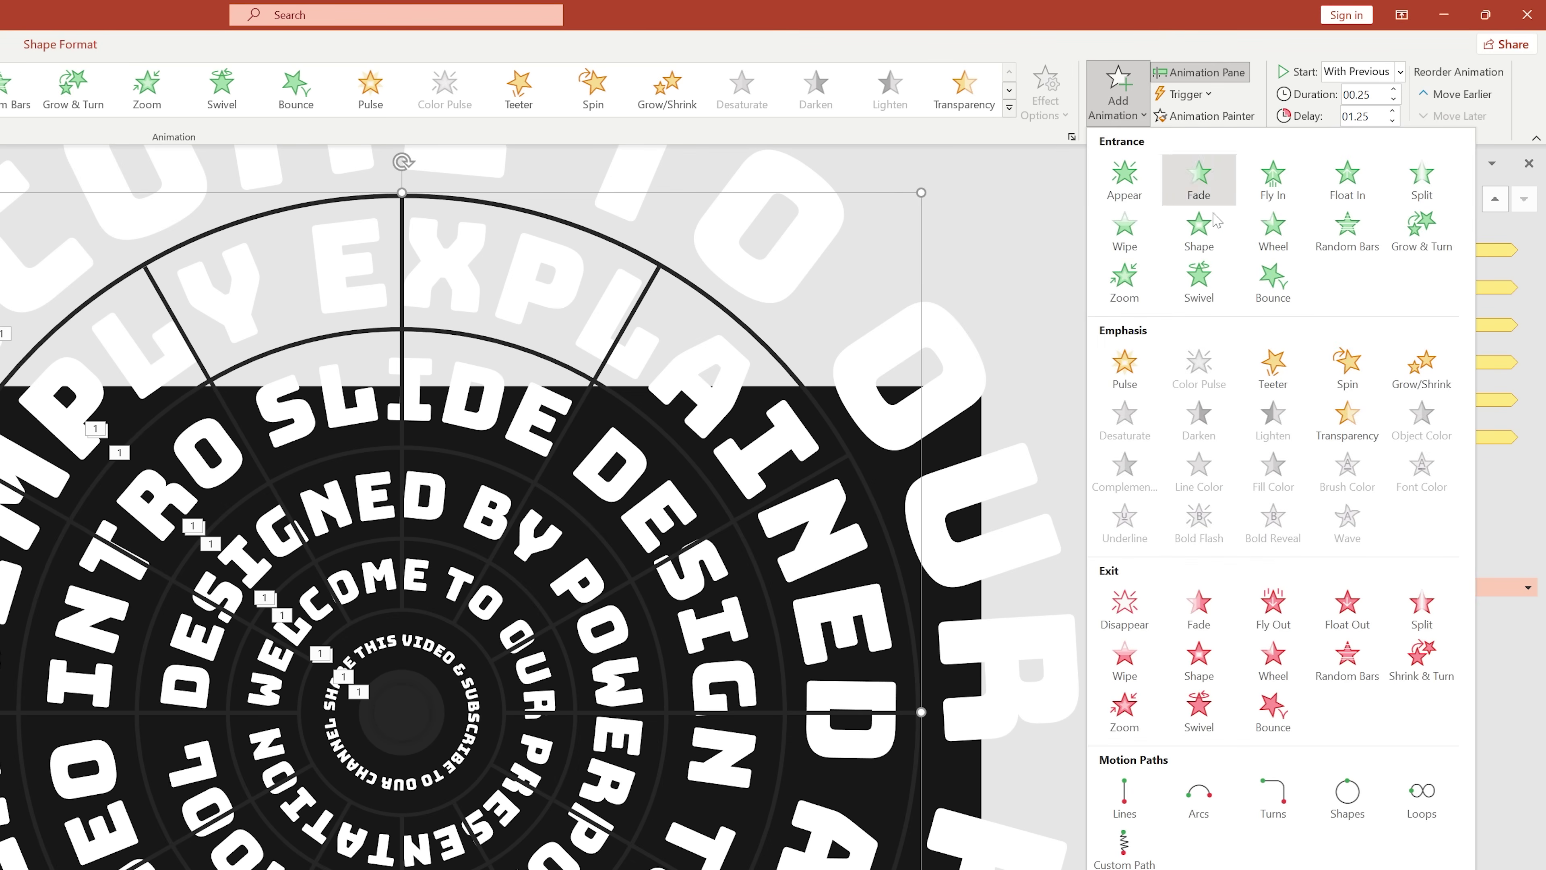
{"action": "left_click", "coordinate": [1359, 382]}
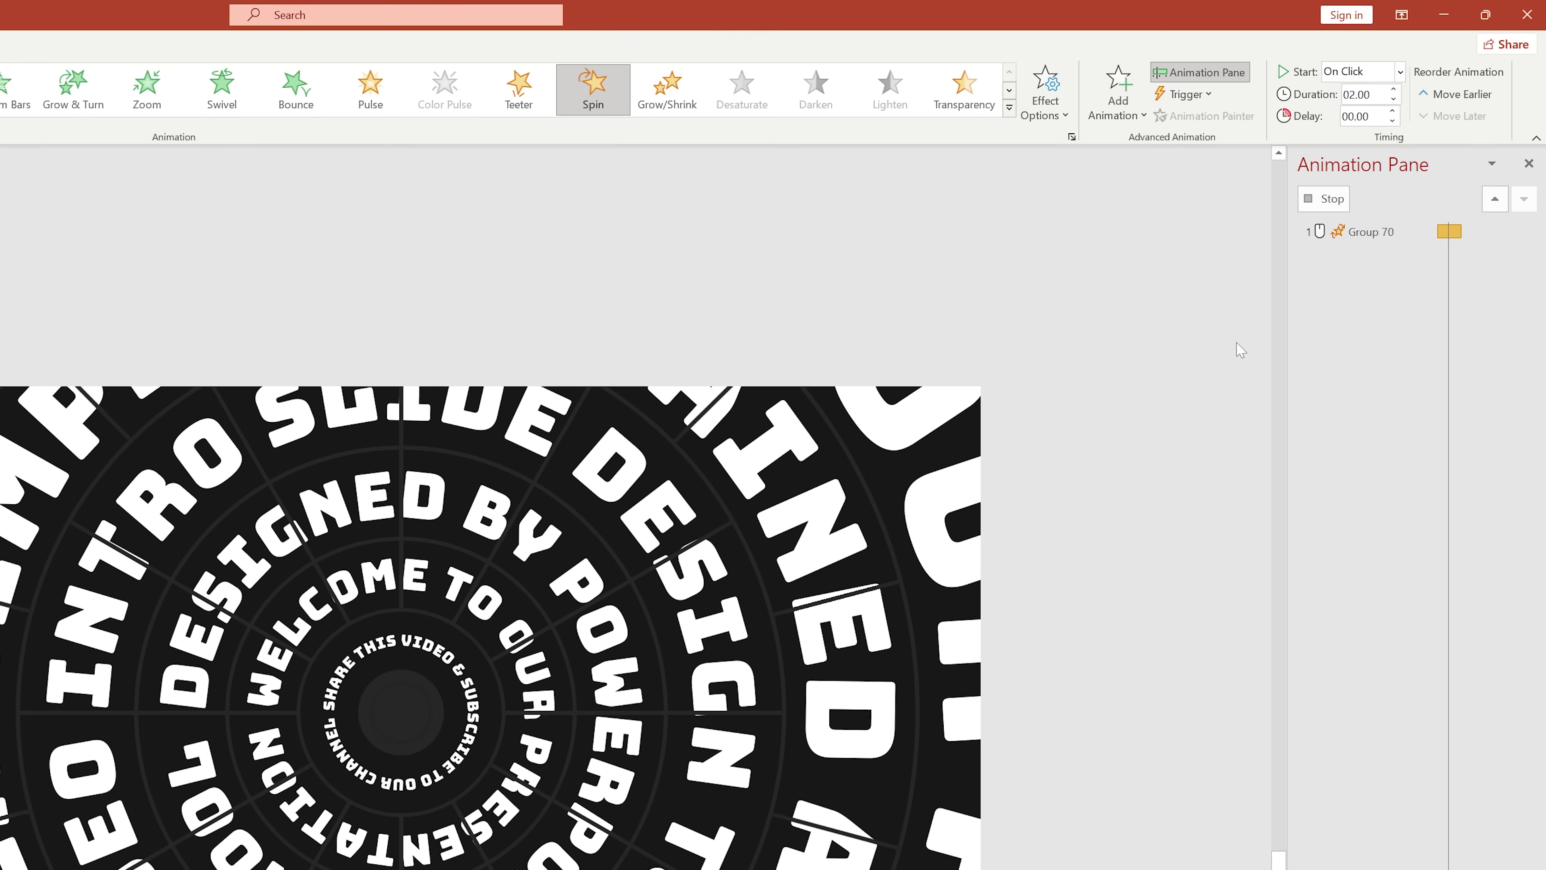
{"action": "left_click", "coordinate": [1381, 79]}
{"action": "left_click", "coordinate": [1358, 101]}
{"action": "left_click", "coordinate": [1379, 95]}
{"action": "type", "text": "15"}
{"action": "key", "text": "Return"}
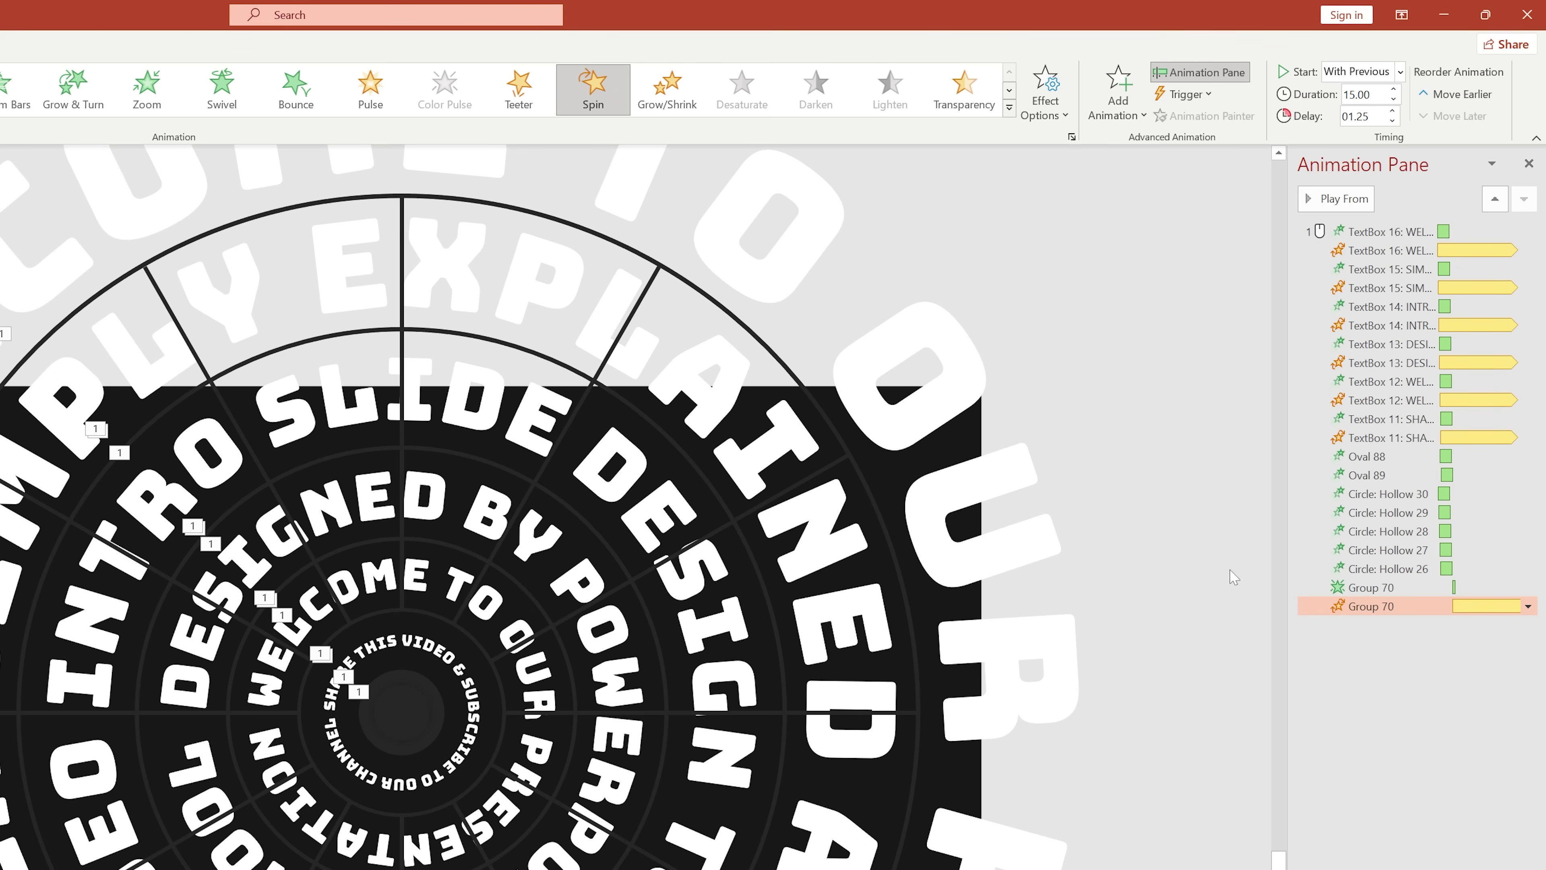
Make the spin turn counterclockwise and repeat until the end of the slide
{"action": "left_click", "coordinate": [1528, 607]}
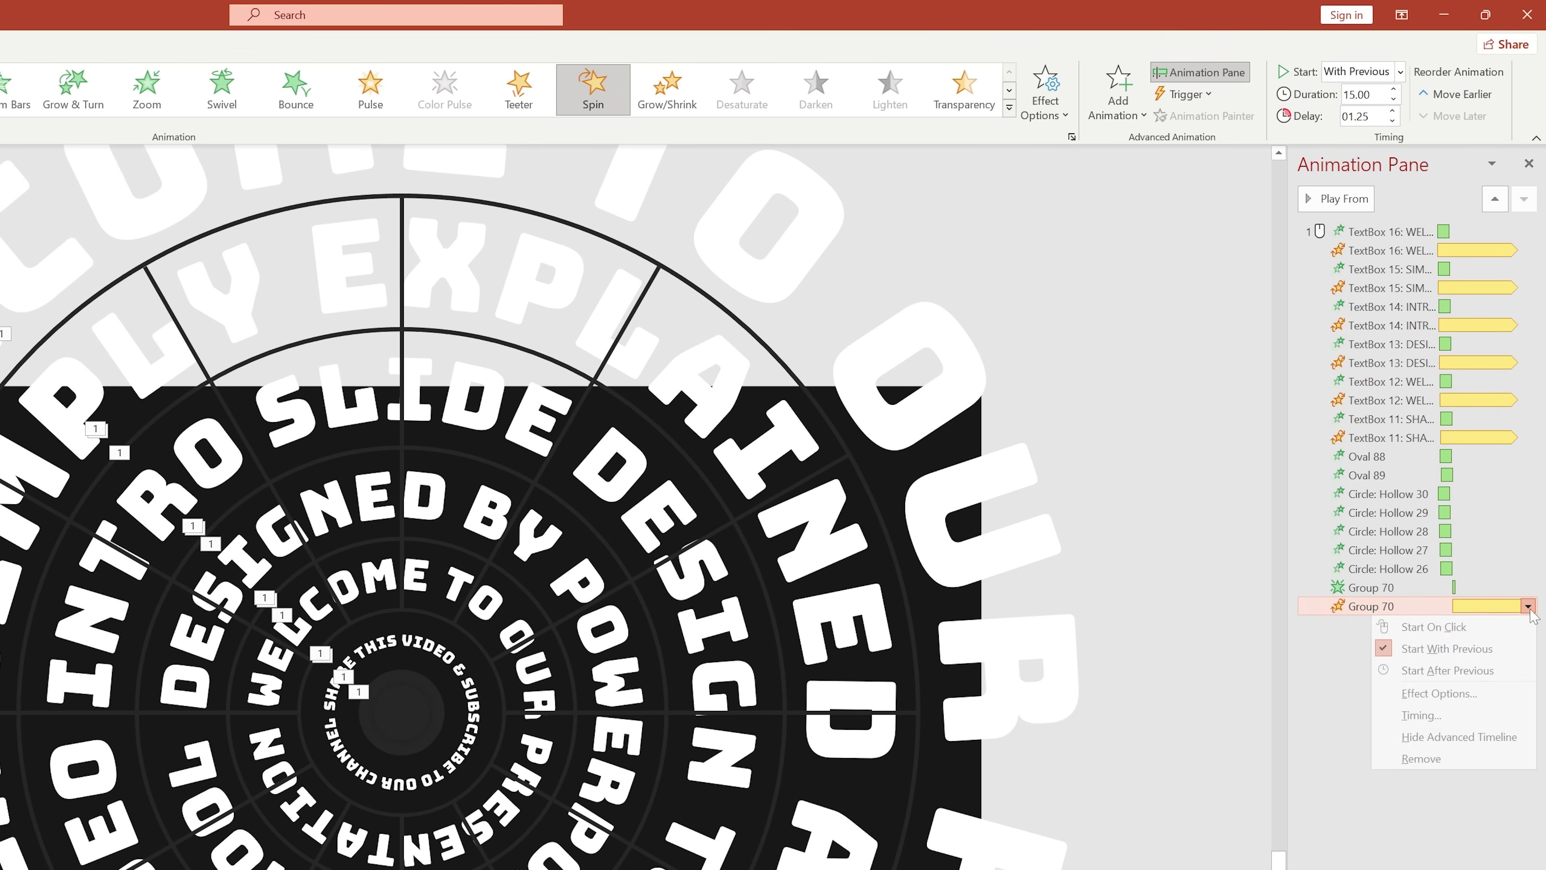
{"action": "left_click", "coordinate": [1506, 695]}
{"action": "left_click", "coordinate": [499, 605]}
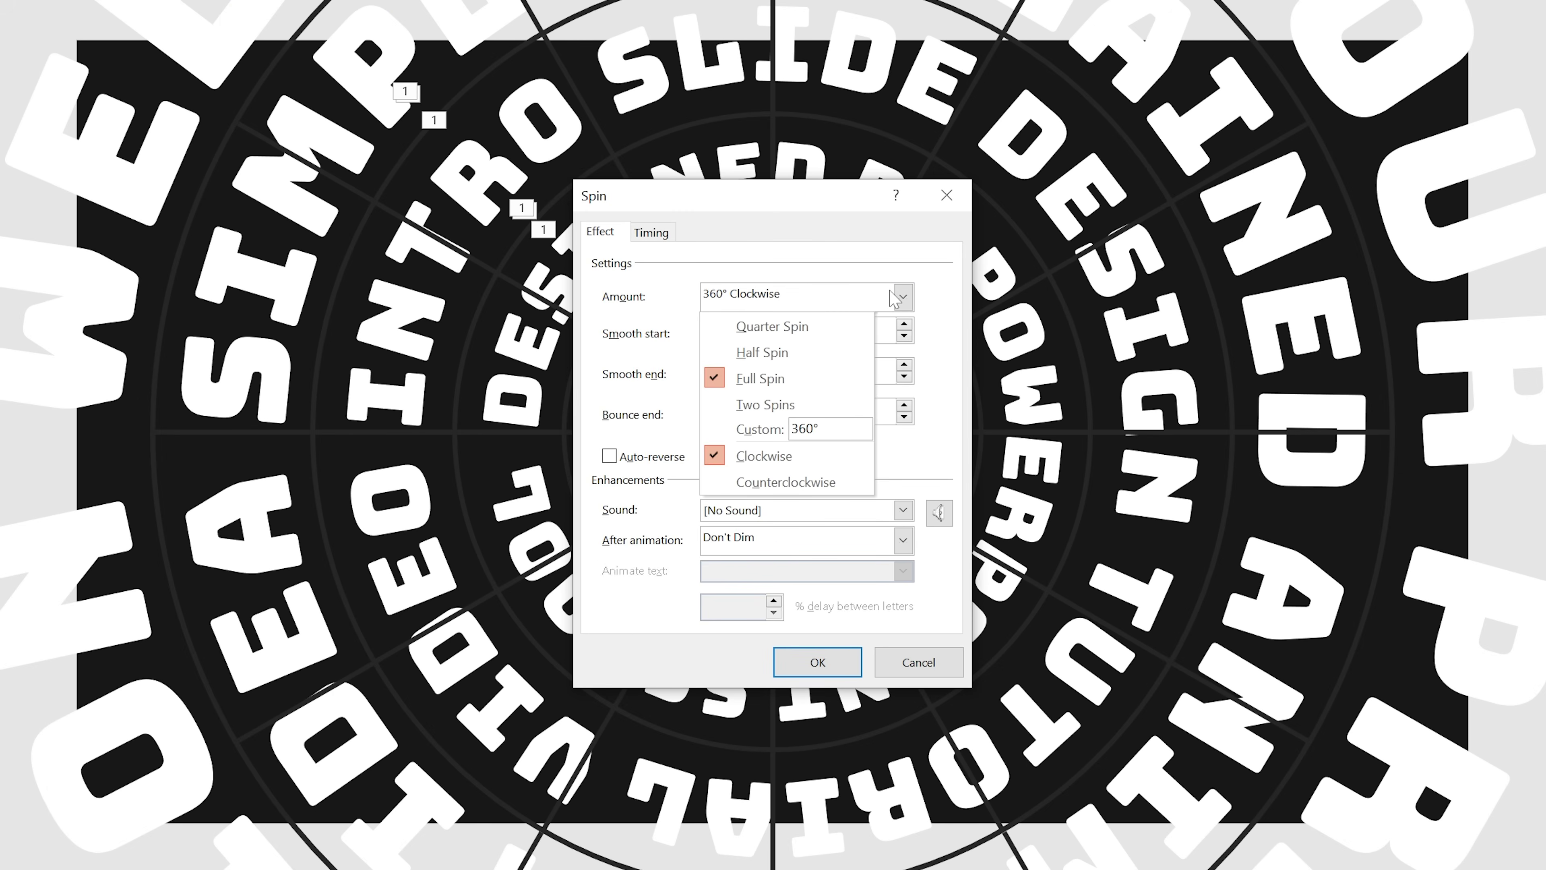
{"action": "left_click", "coordinate": [799, 482]}
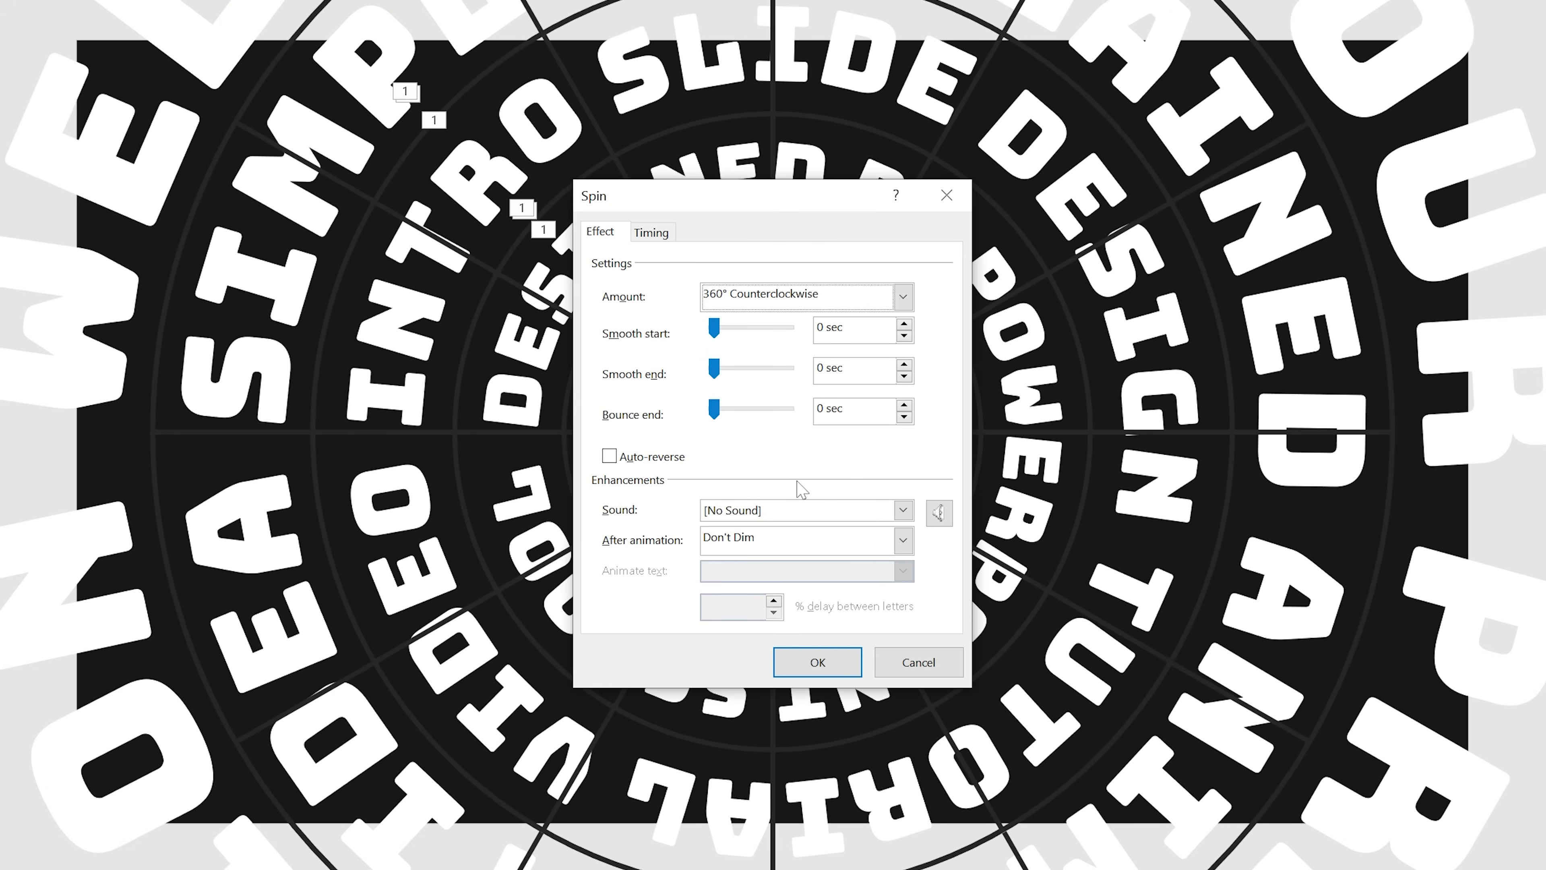
{"action": "left_click", "coordinate": [654, 232]}
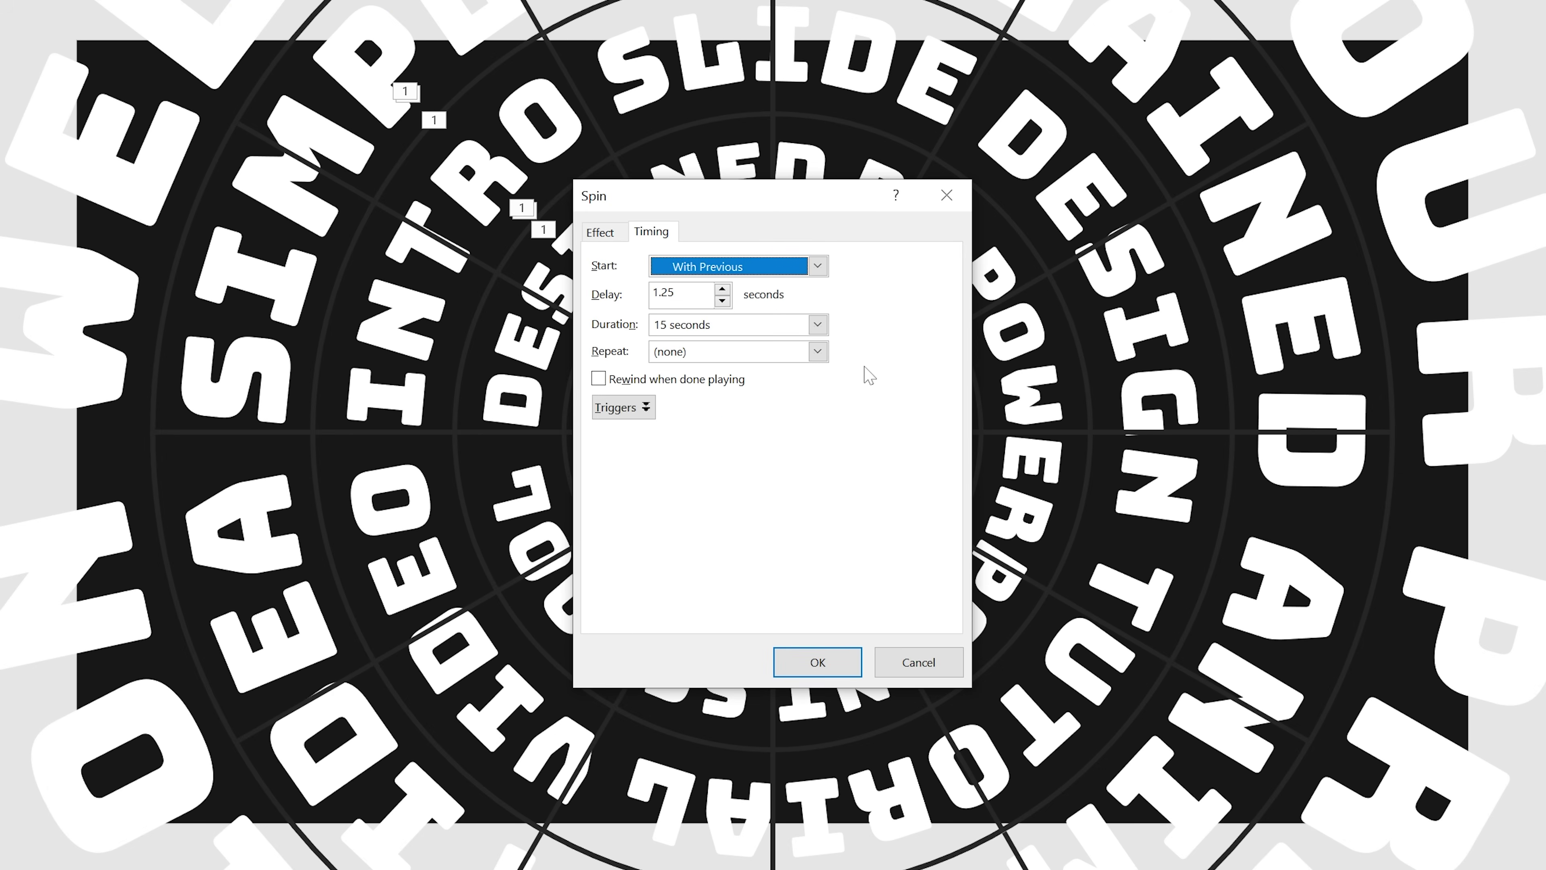
{"action": "left_click", "coordinate": [818, 351]}
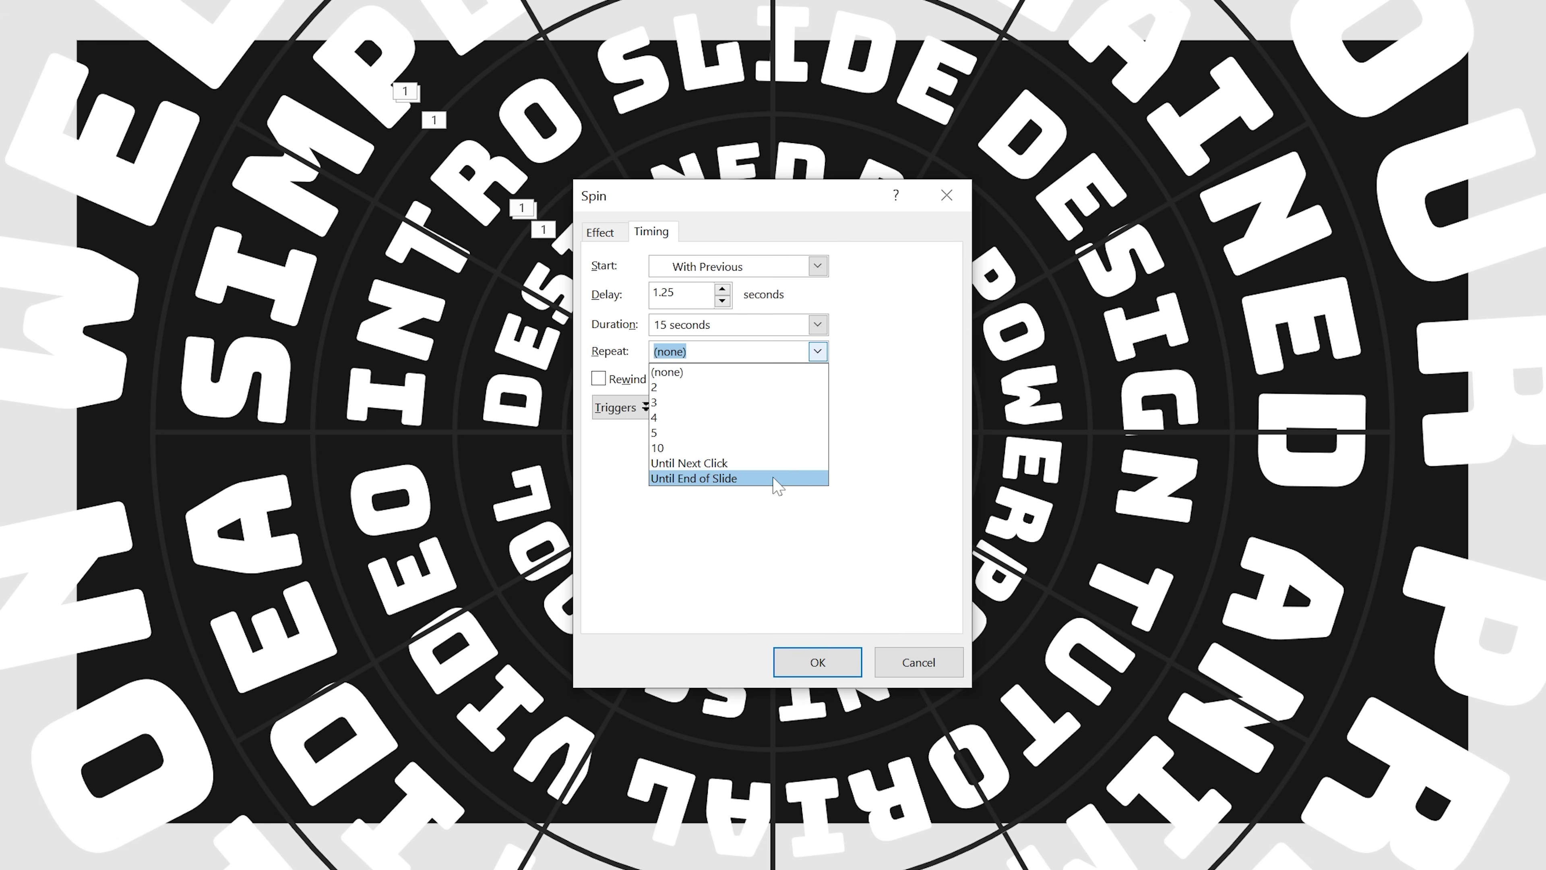